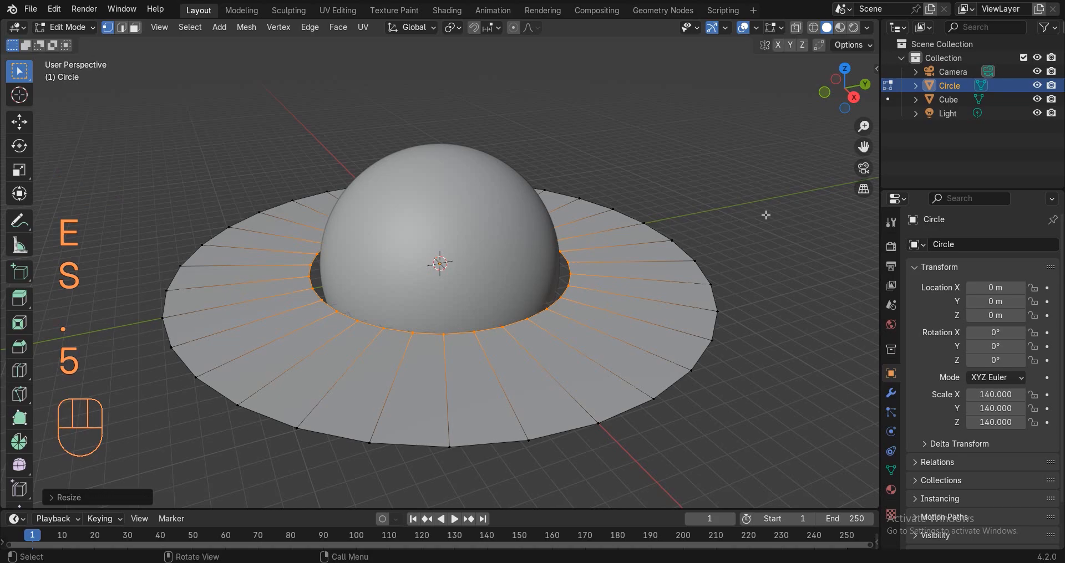
# Orbit to a lower angle on the ring, then return the Circle to Object Mode.
pyautogui.moveTo(698, 235); pyautogui.dragTo(659, 223, button='middle')
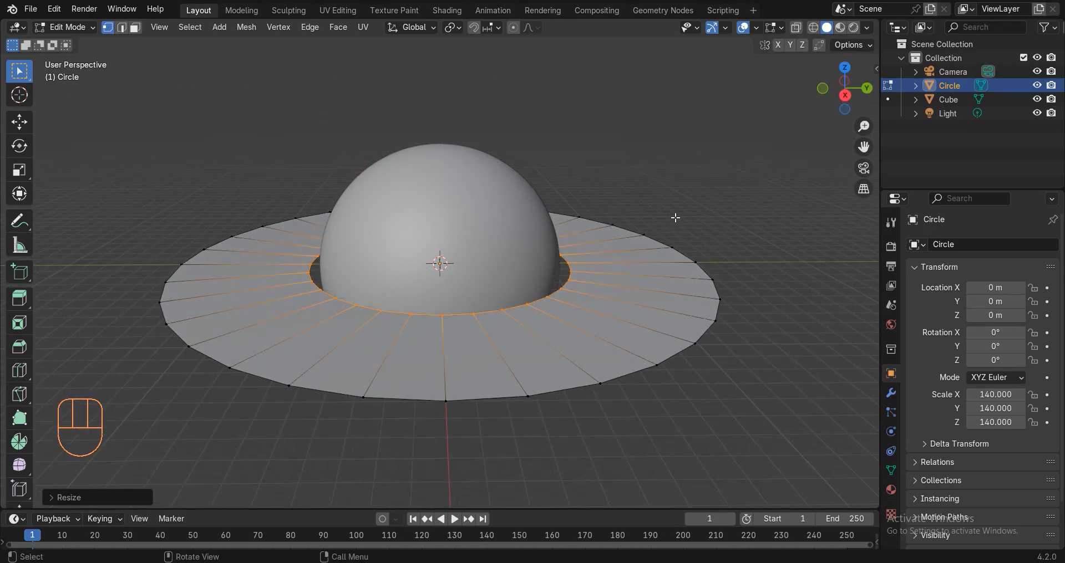
pyautogui.press('Tab')
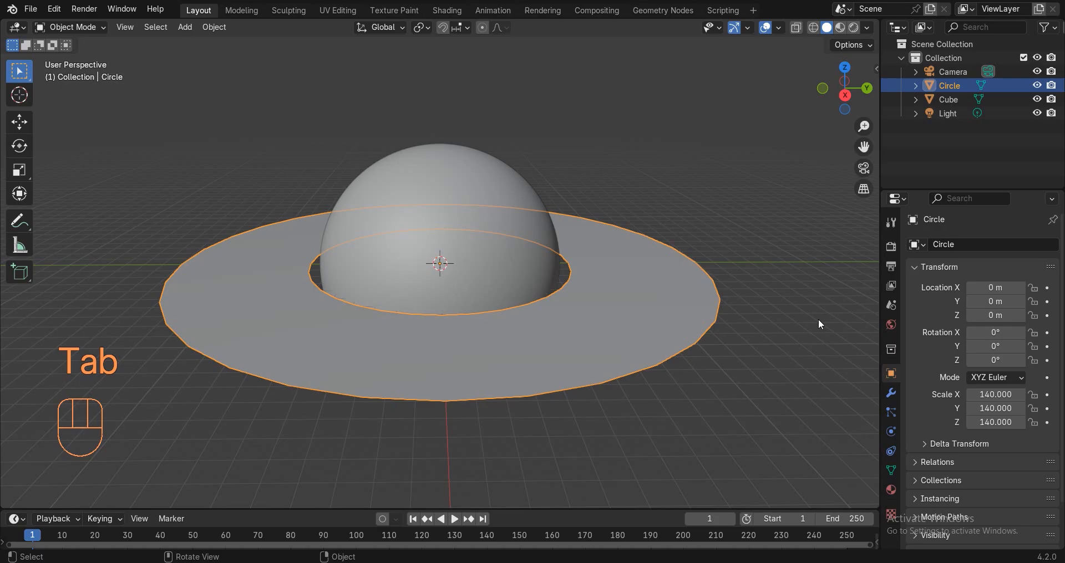
# Add a Subdivision Surface modifier to the ring with viewport and render levels 3.
pyautogui.click(891, 395)
pyautogui.click(943, 244)
pyautogui.click(920, 242)
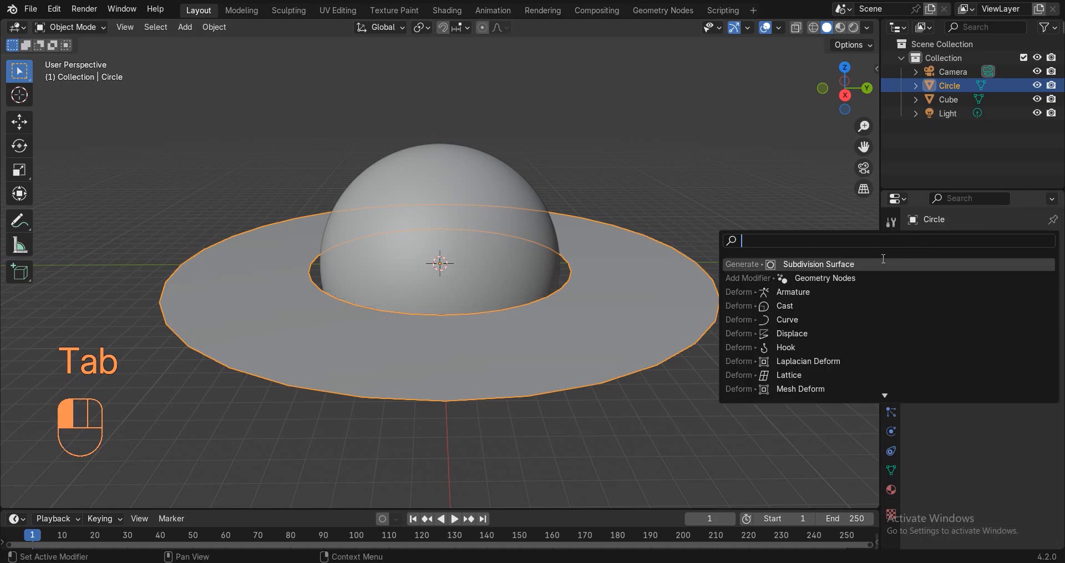
pyautogui.click(881, 262)
pyautogui.click(1034, 306)
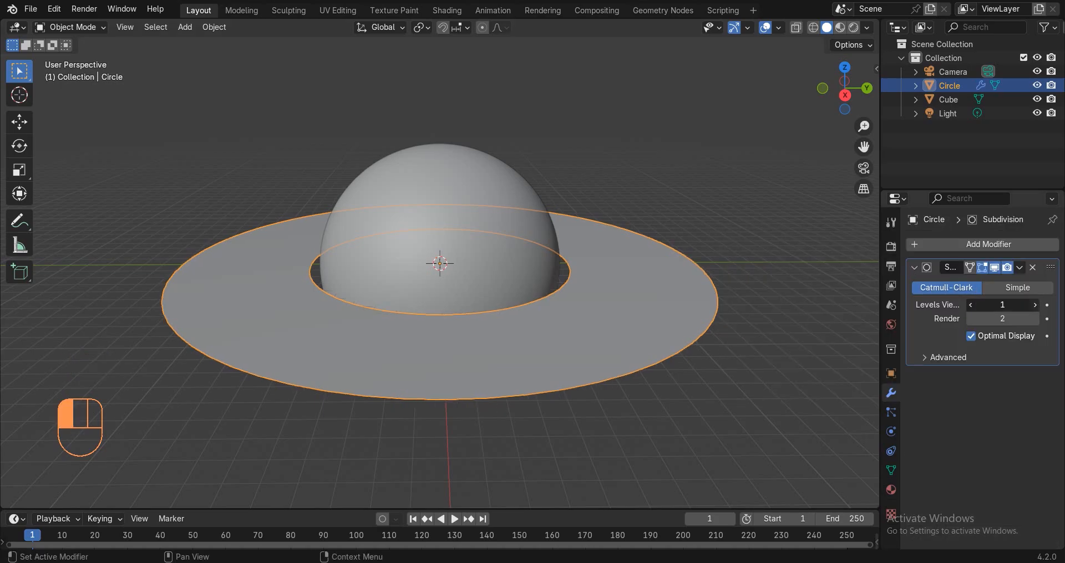
pyautogui.click(1033, 304)
pyautogui.click(1034, 317)
# Apply Shade Auto Smooth to the sphere and make the bottom editor area taller.
pyautogui.click(721, 236)
pyautogui.click(437, 198)
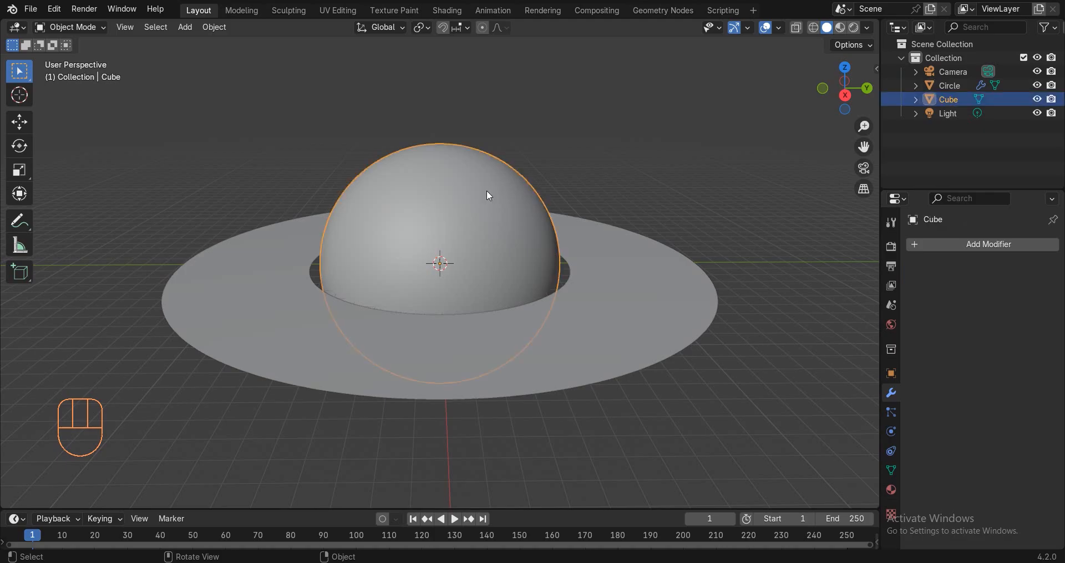
pyautogui.rightClick(634, 175)
pyautogui.click(608, 177)
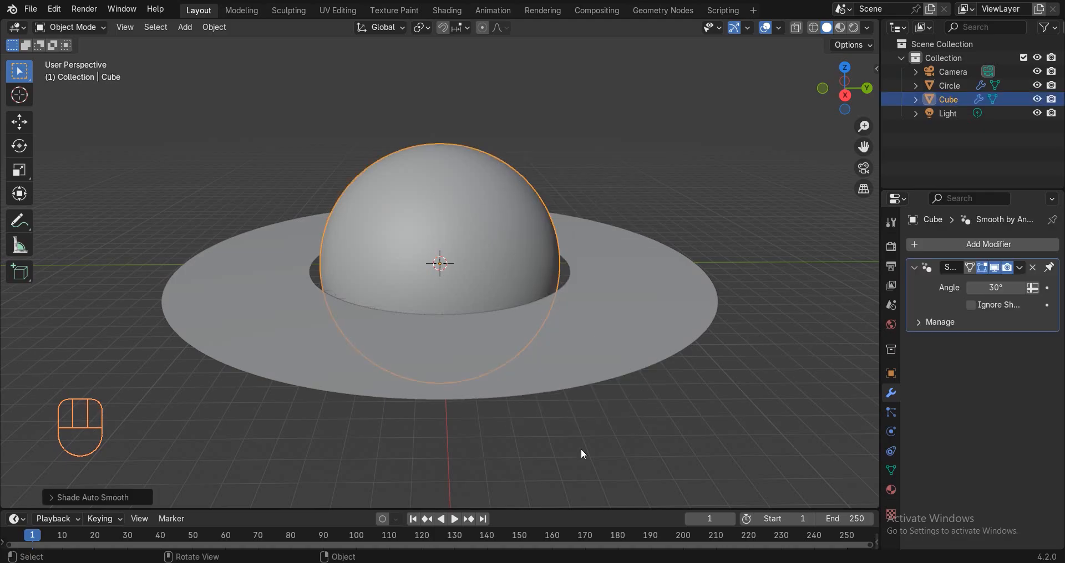
pyautogui.moveTo(496, 510); pyautogui.dragTo(521, 300)
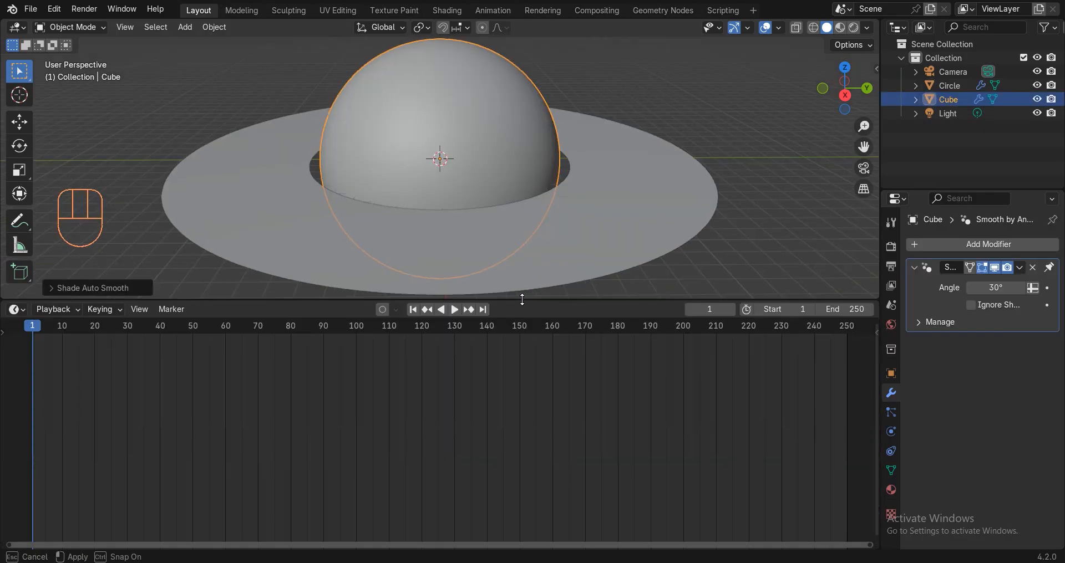
# Switch the bottom area to the Shader Editor and rename the sphere's material to 'saturn'.
pyautogui.click(25, 309)
pyautogui.click(51, 436)
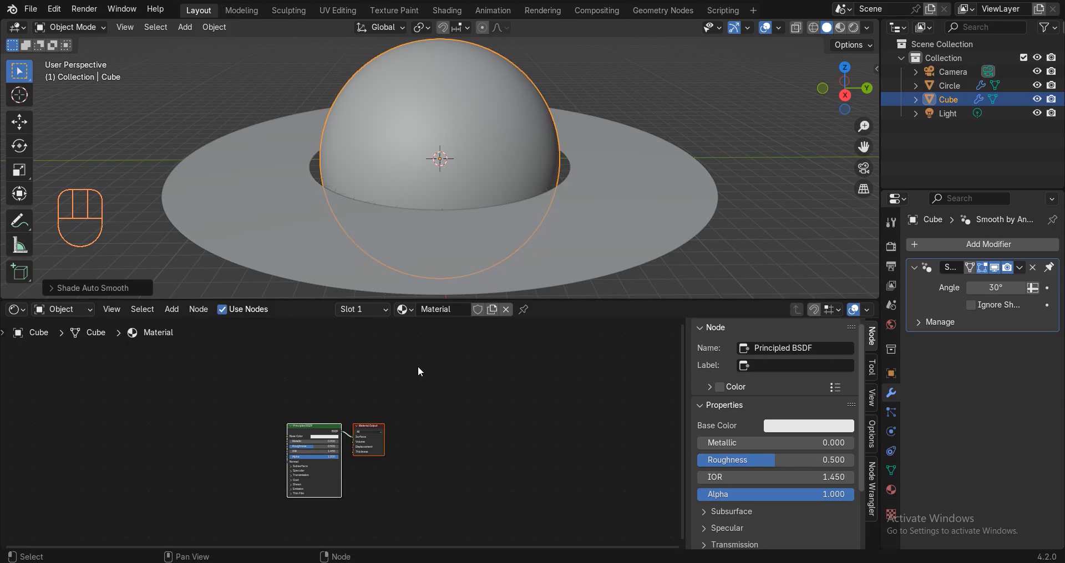
pyautogui.click(447, 310)
pyautogui.write('saturn')
pyautogui.scroll(3, 344, 428)
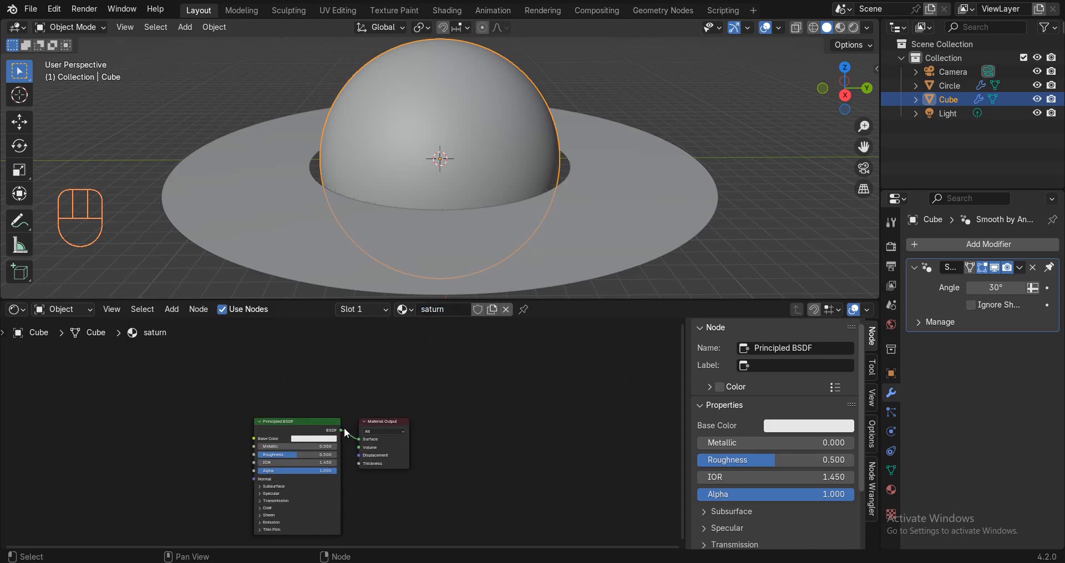
pyautogui.press('n')
# Add an Image Texture node to the left of the Principled BSDF.
pyautogui.hotkey('shift', 'a')
pyautogui.click(528, 366)
pyautogui.write('ima')
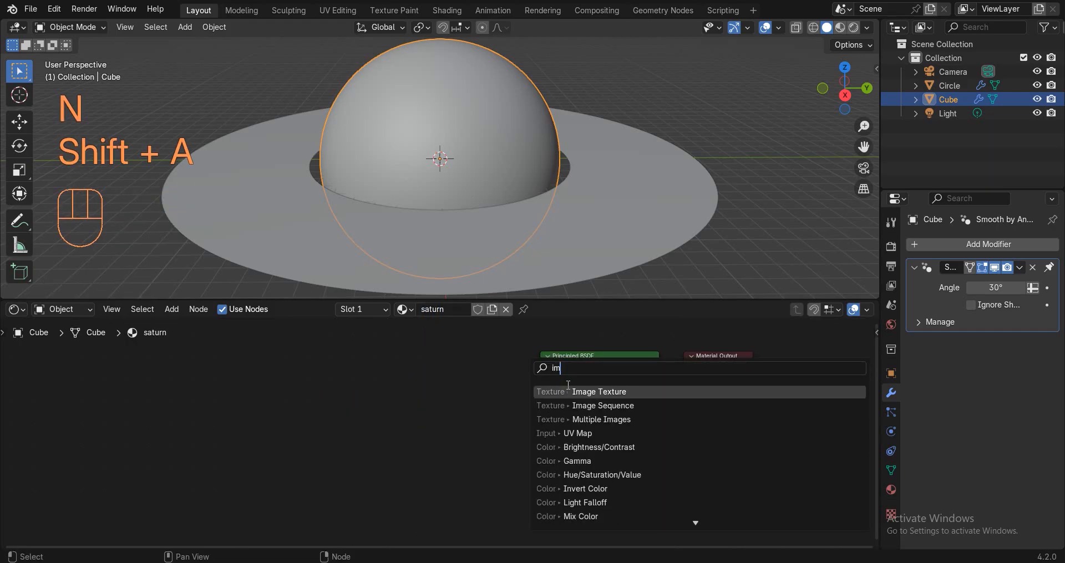
pyautogui.press('Return')
pyautogui.click(409, 383)
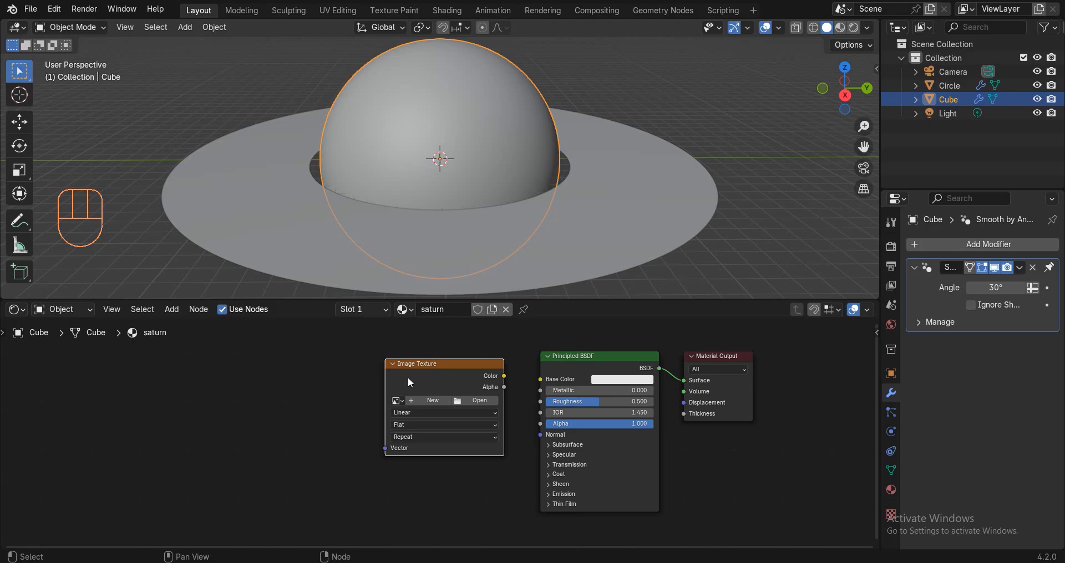
# Disable and re-enable the Node Wrangler add-on in Preferences.
pyautogui.click(54, 9)
pyautogui.click(81, 188)
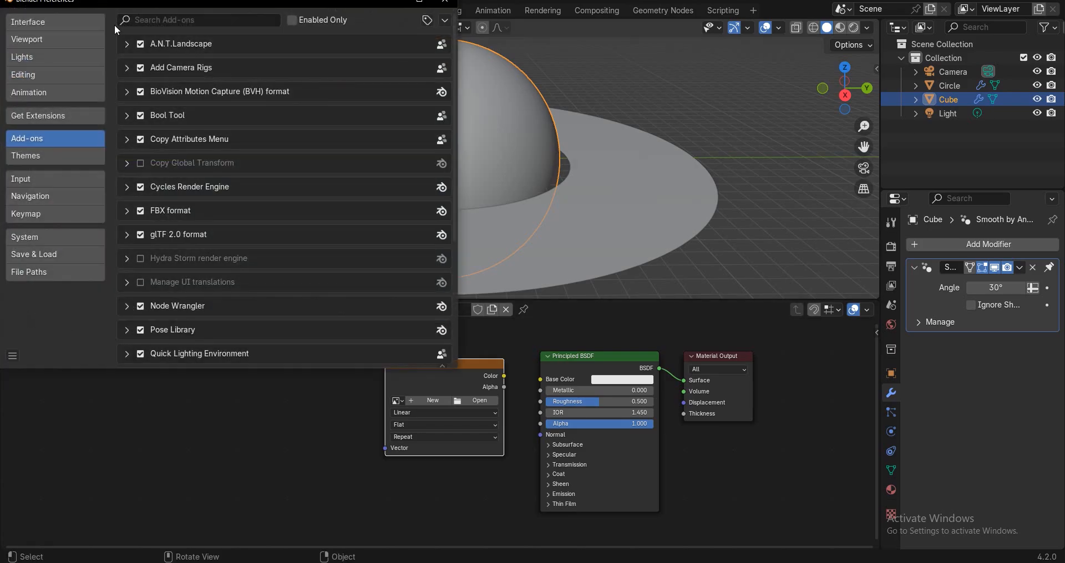
pyautogui.click(302, 103)
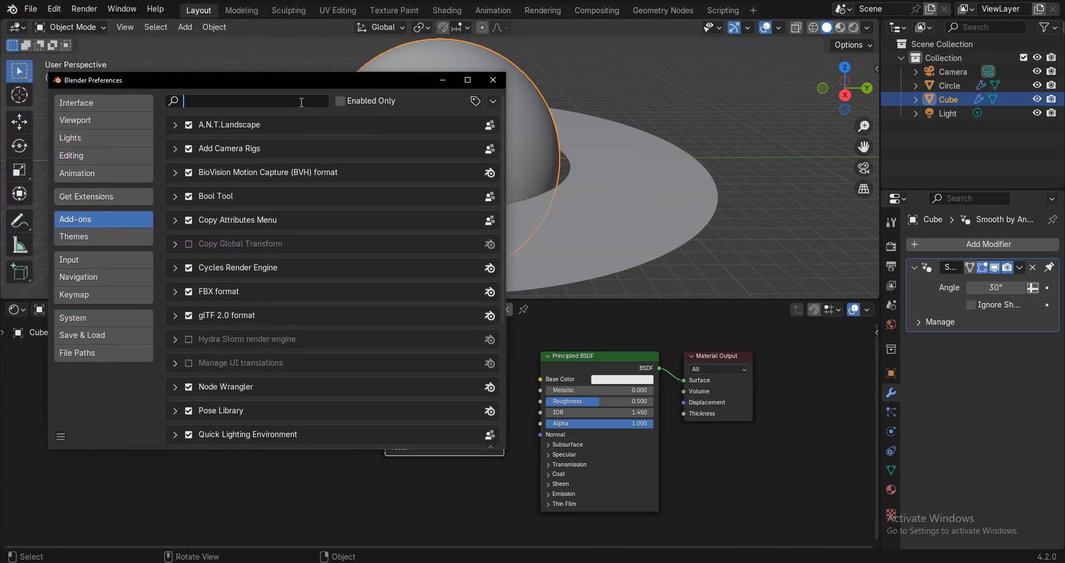
pyautogui.write('node')
pyautogui.click(189, 124)
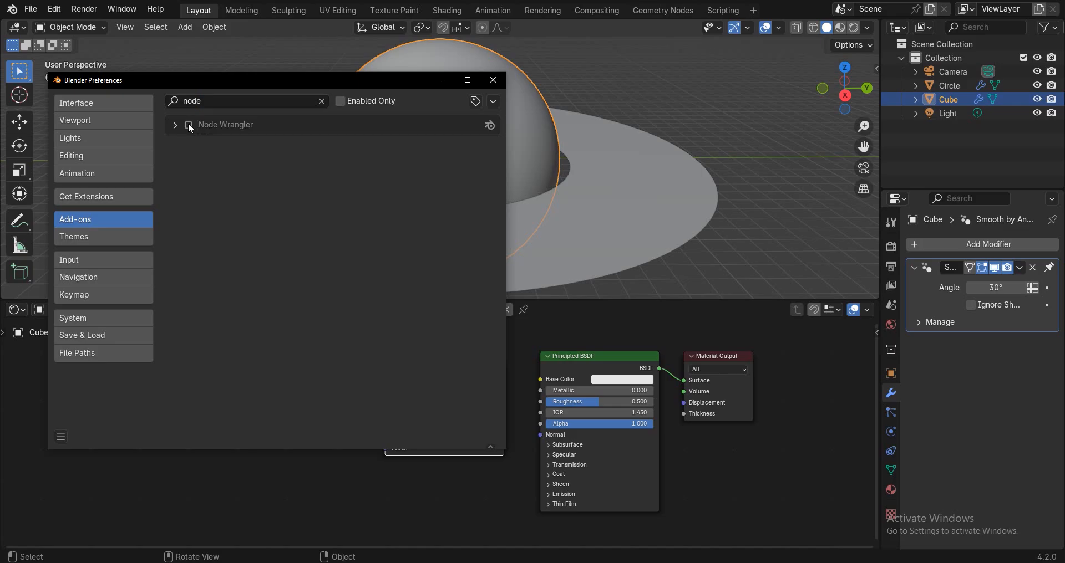
pyautogui.click(189, 125)
pyautogui.click(493, 80)
# Add Texture Coordinate and Mapping nodes to the image with Ctrl+T and move them left.
pyautogui.hotkey('ctrl', 't')
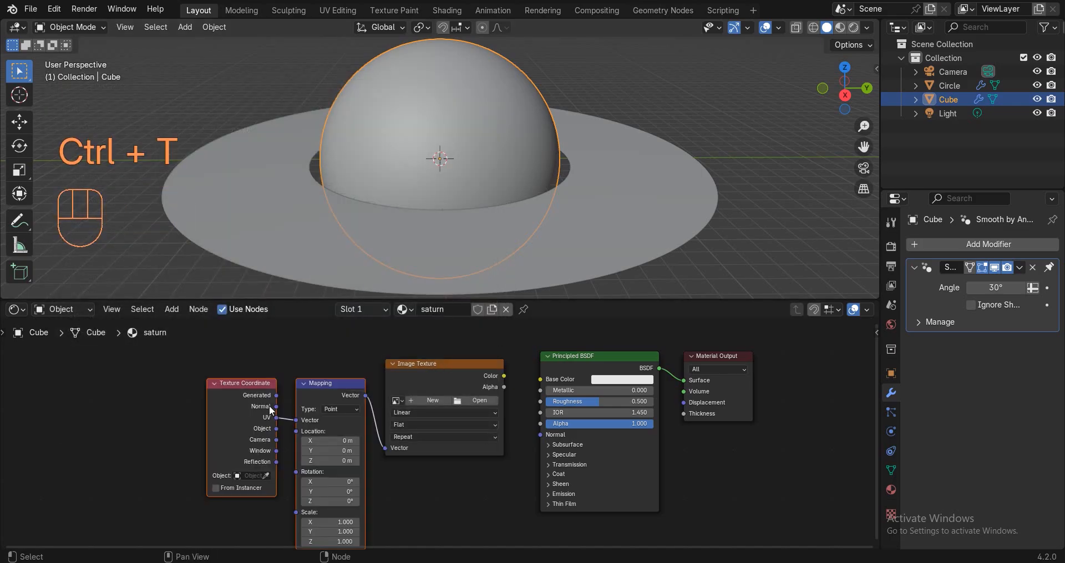
pyautogui.click(237, 414)
pyautogui.click(309, 387)
pyautogui.keyDown('shift'); pyautogui.click(237, 396); pyautogui.keyUp('shift')
pyautogui.press('g')
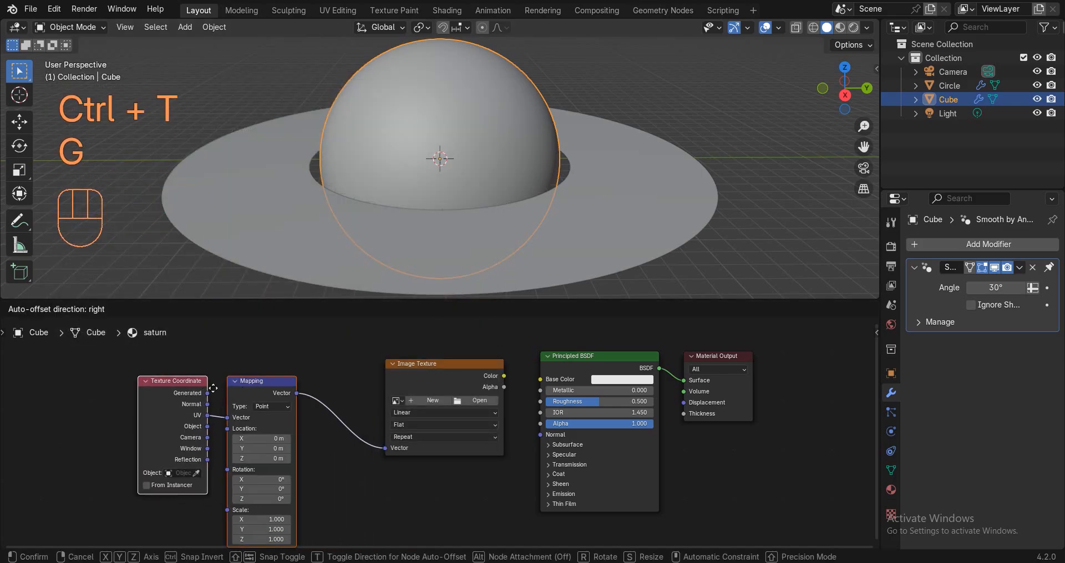
pyautogui.click(209, 387)
pyautogui.click(338, 385)
pyautogui.scroll(3, 437, 388)
# Load 2k_saturn.jpg from E:\saturn into the Image Texture node.
pyautogui.click(468, 391)
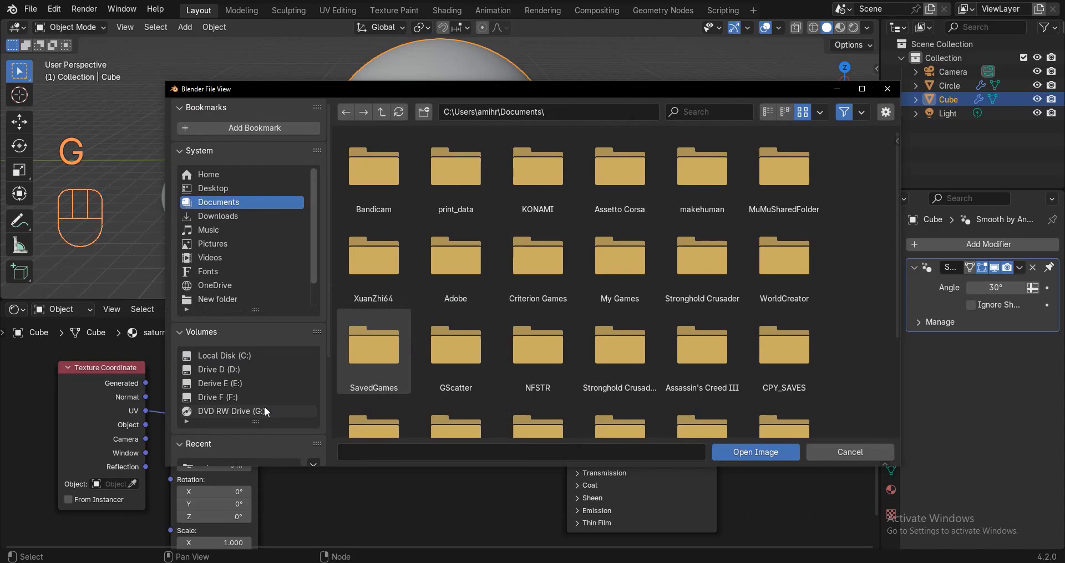
pyautogui.click(534, 111)
pyautogui.write('E:\\saturn\\')
pyautogui.press('Return')
pyautogui.doubleClick(474, 184)
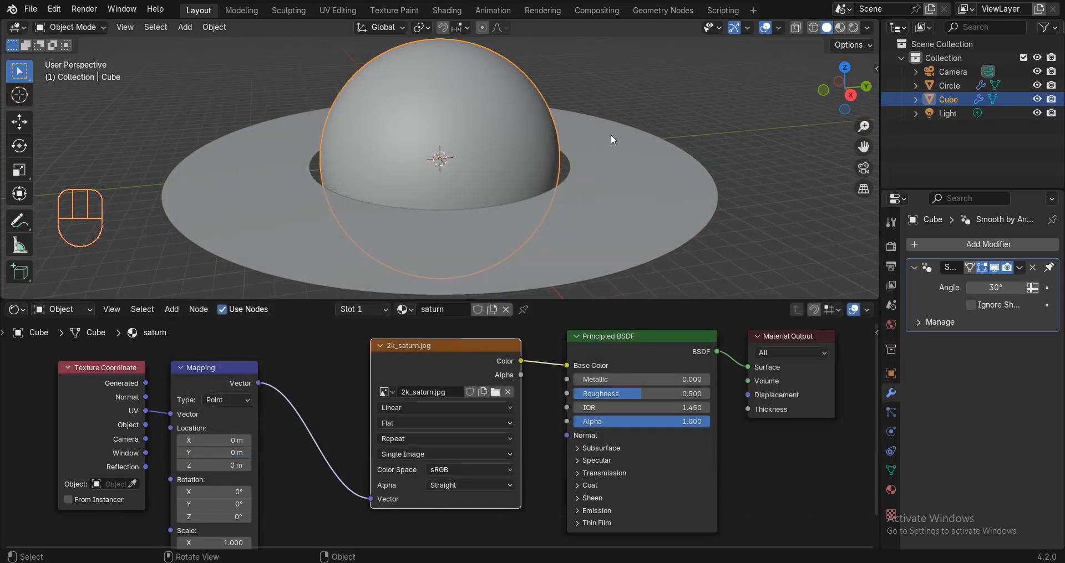
# Preview the saturn material on the sphere from both sides, then return to solid shading.
pyautogui.press('z')
pyautogui.click(623, 272)
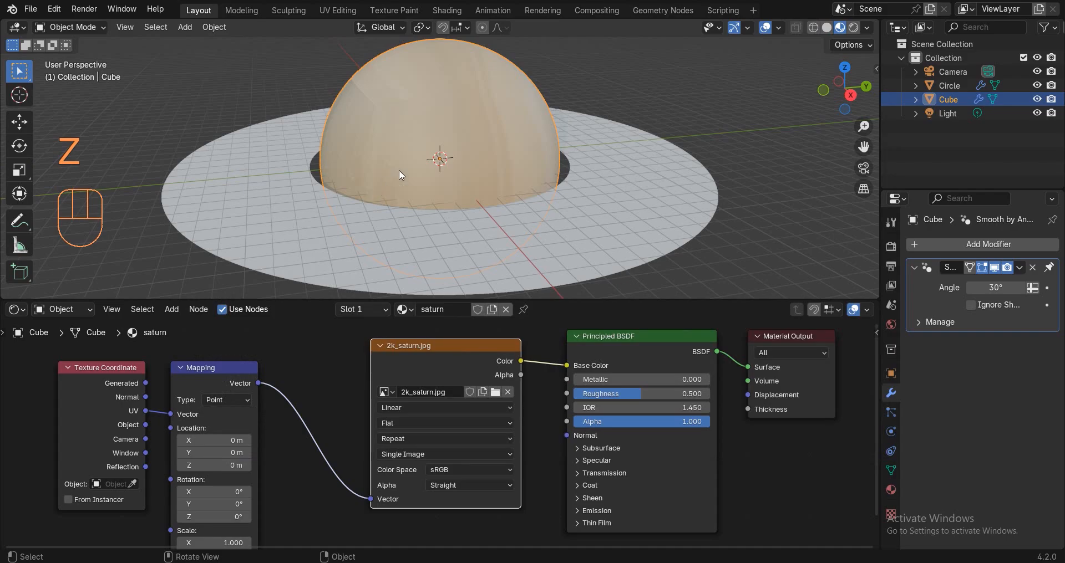
pyautogui.scroll(-3, 426, 135)
pyautogui.moveTo(438, 149); pyautogui.dragTo(621, 157, button='middle')
pyautogui.moveTo(408, 138); pyautogui.dragTo(271, 149, button='middle')
pyautogui.press('z')
pyautogui.click(563, 131)
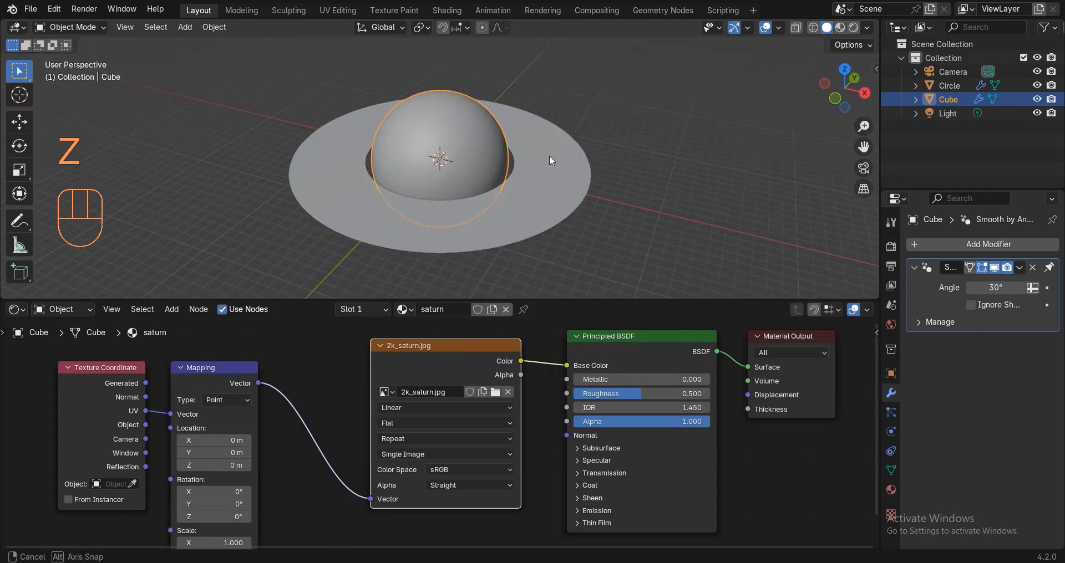
# Feed Generated coordinates into the Mapping node and set the image projection to Sphere.
pyautogui.scroll(3, 549, 156)
pyautogui.scroll(1, 216, 411)
pyautogui.moveTo(217, 411); pyautogui.dragTo(282, 405, button='middle')
pyautogui.scroll(1, 282, 405)
pyautogui.moveTo(183, 365); pyautogui.dragTo(218, 407)
pyautogui.scroll(2, 401, 465)
pyautogui.click(456, 361)
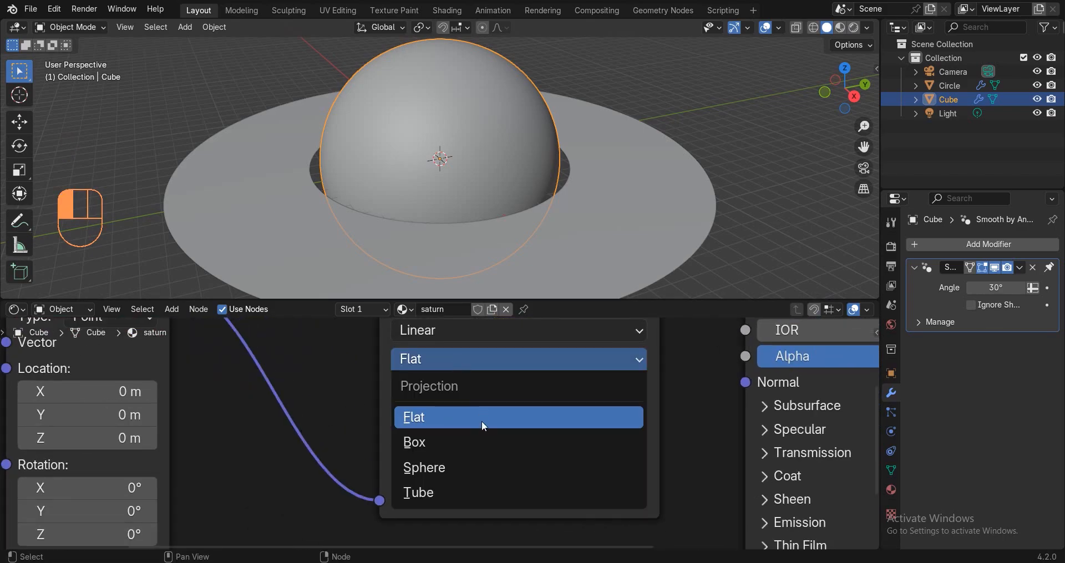
pyautogui.click(424, 471)
# Check the sphere-projected Saturn texture in material preview, then switch back to solid shading.
pyautogui.press('z')
pyautogui.click(421, 155)
pyautogui.scroll(-2, 422, 155)
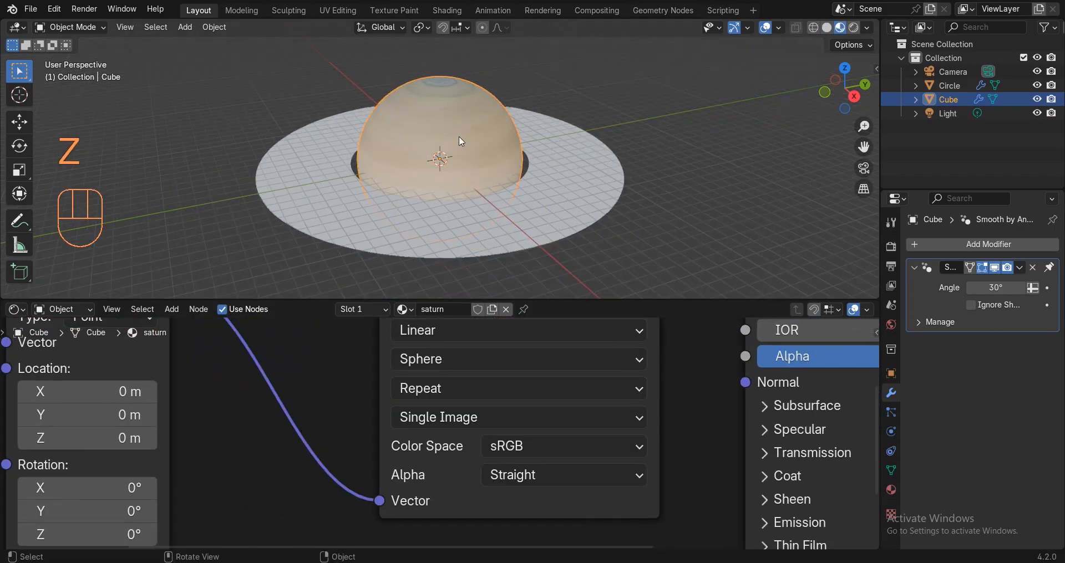
pyautogui.press('z')
pyautogui.click(596, 208)
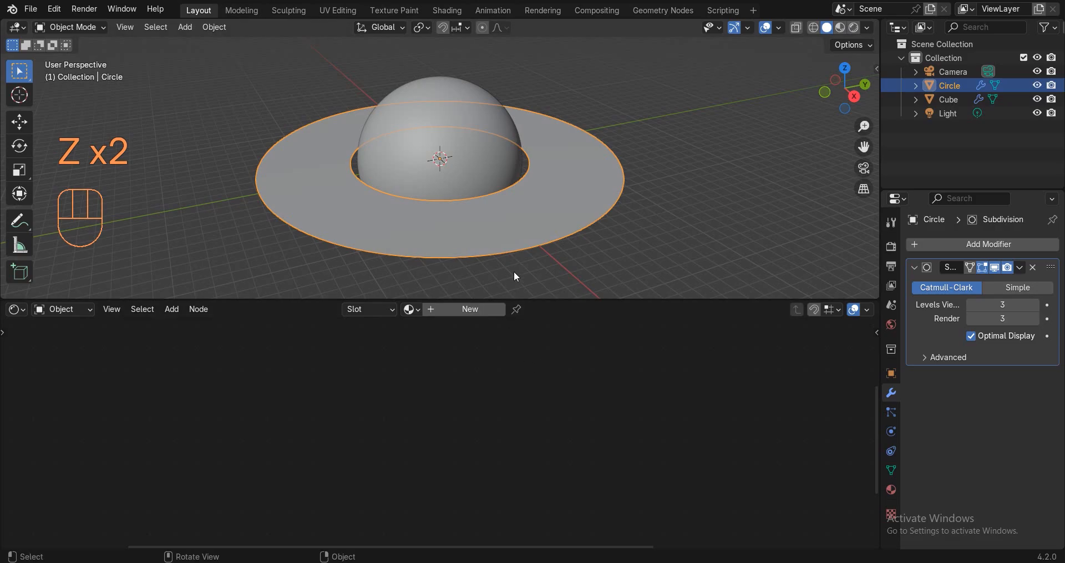
# Create a new ring material and replace its Principled BSDF with a Diffuse BSDF.
pyautogui.click(475, 311)
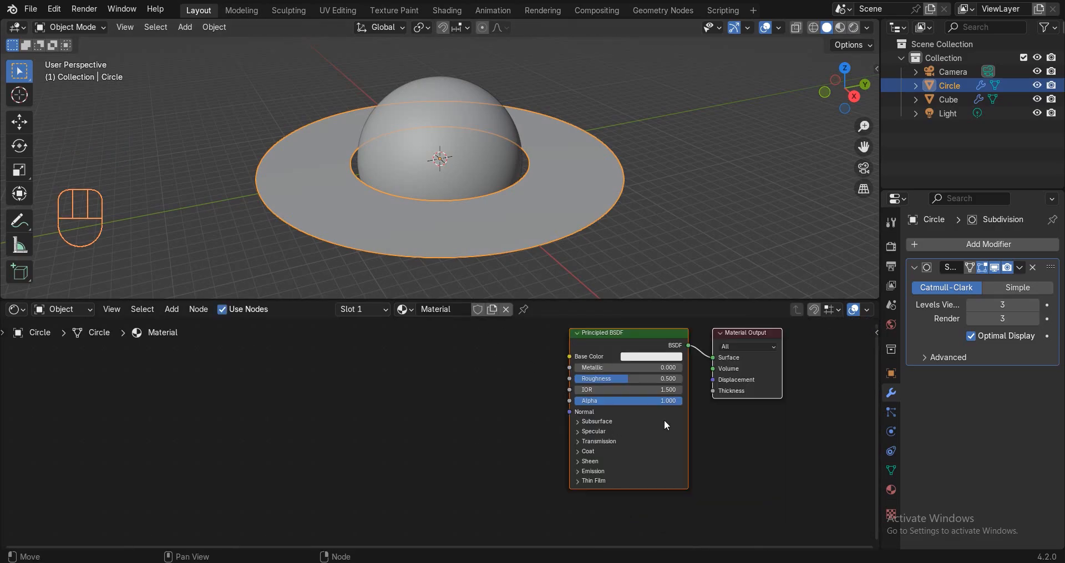
pyautogui.press('x')
pyautogui.hotkey('shift', 'a')
pyautogui.write('diff')
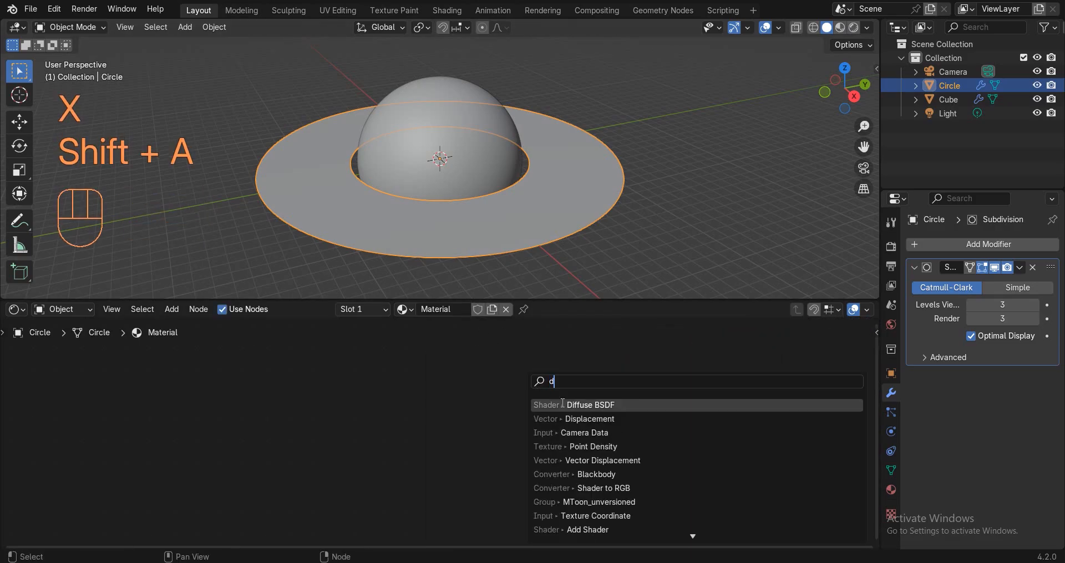
pyautogui.press('Return')
pyautogui.click(470, 413)
# Add an Image Texture feeding the Diffuse BSDF, and connect Diffuse to the material surface.
pyautogui.hotkey('shift', 'a')
pyautogui.write('im')
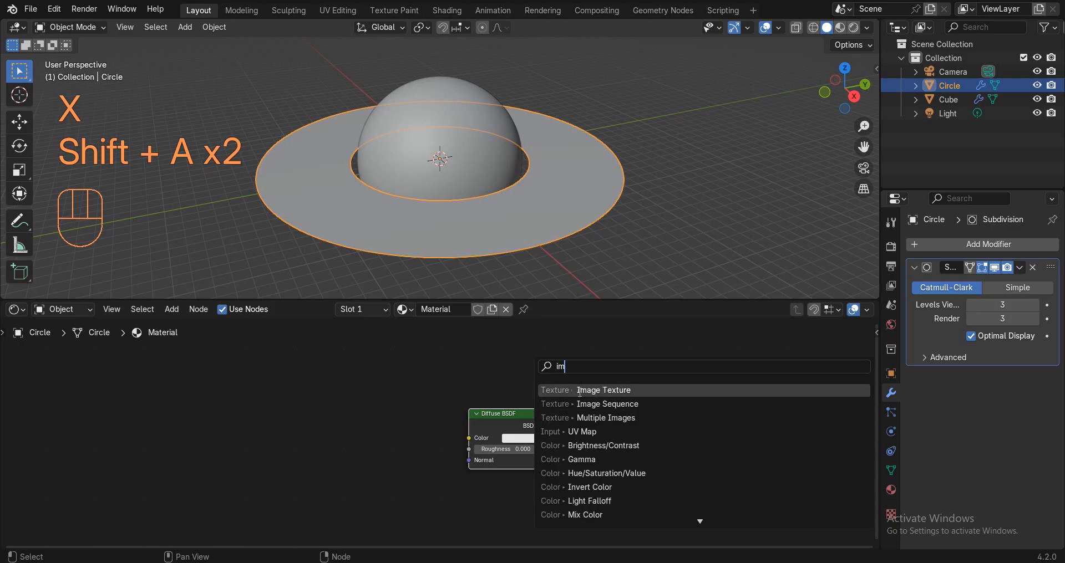
pyautogui.press('Return')
pyautogui.click(302, 400)
pyautogui.moveTo(544, 427); pyautogui.dragTo(641, 428)
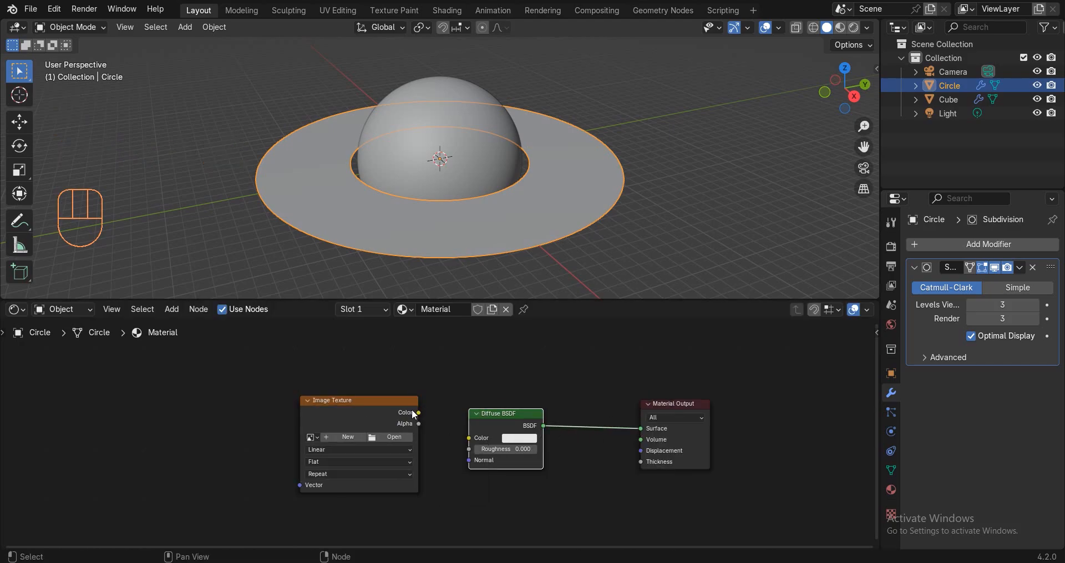
pyautogui.moveTo(419, 412); pyautogui.dragTo(469, 438)
# Load 2k_saturn_ring_alpha.png from the saturn folder into the image texture.
pyautogui.click(402, 437)
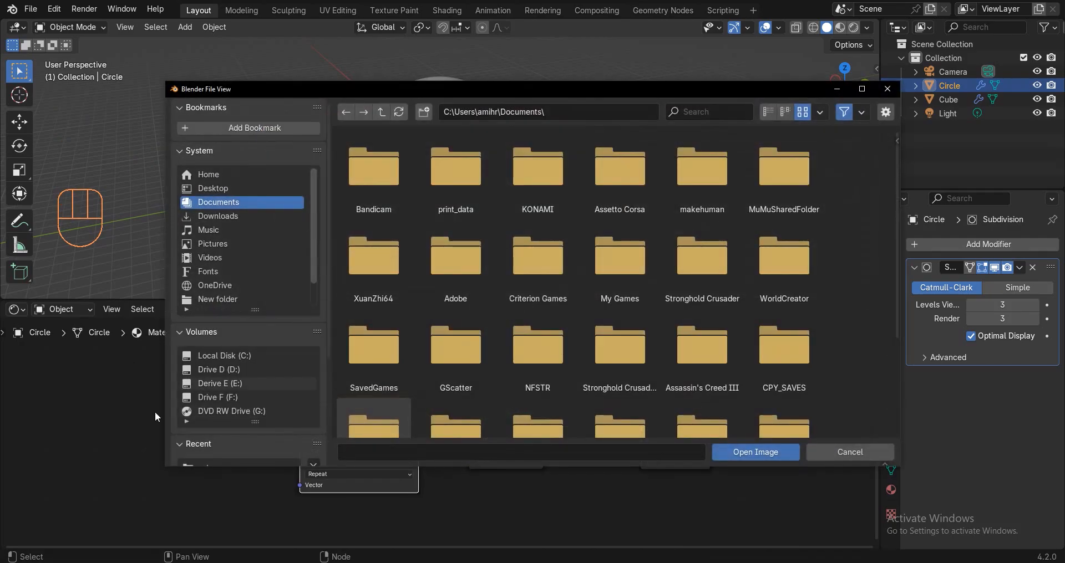
pyautogui.click(528, 112)
pyautogui.write('E:\\saturn')
pyautogui.press('Return')
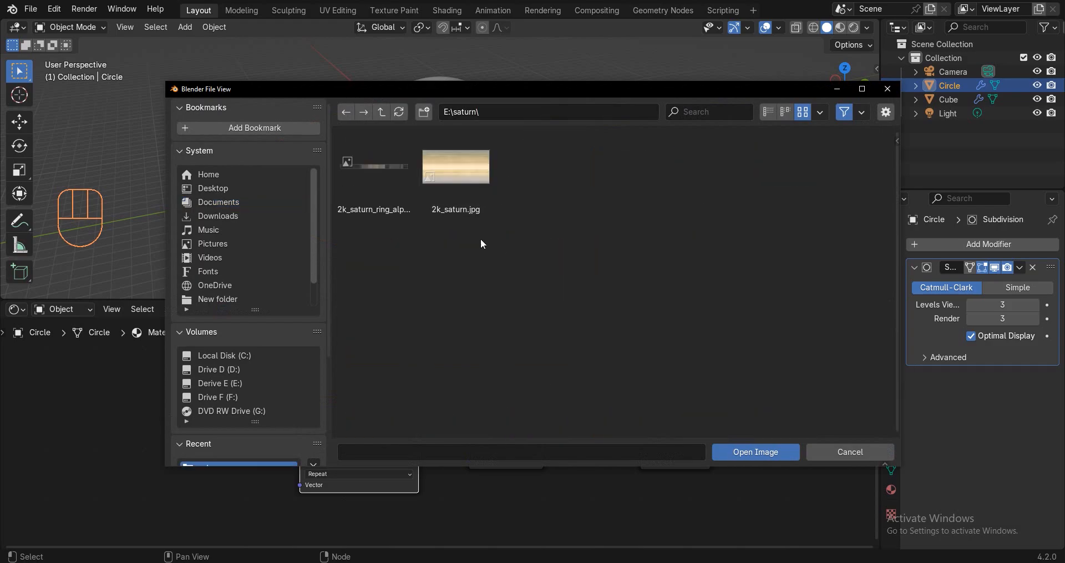
pyautogui.doubleClick(357, 172)
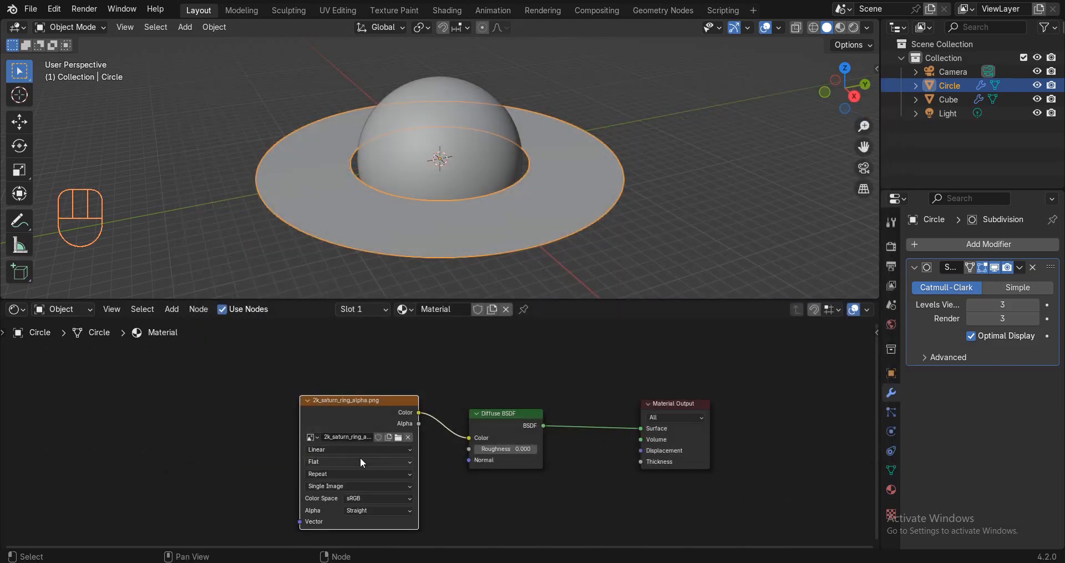
# Rearrange the ring nodes and add Texture Coordinate and Mapping nodes left of the image.
pyautogui.moveTo(361, 458); pyautogui.dragTo(439, 431, button='middle')
pyautogui.moveTo(415, 378); pyautogui.dragTo(361, 376)
pyautogui.click(400, 343)
pyautogui.click(333, 385)
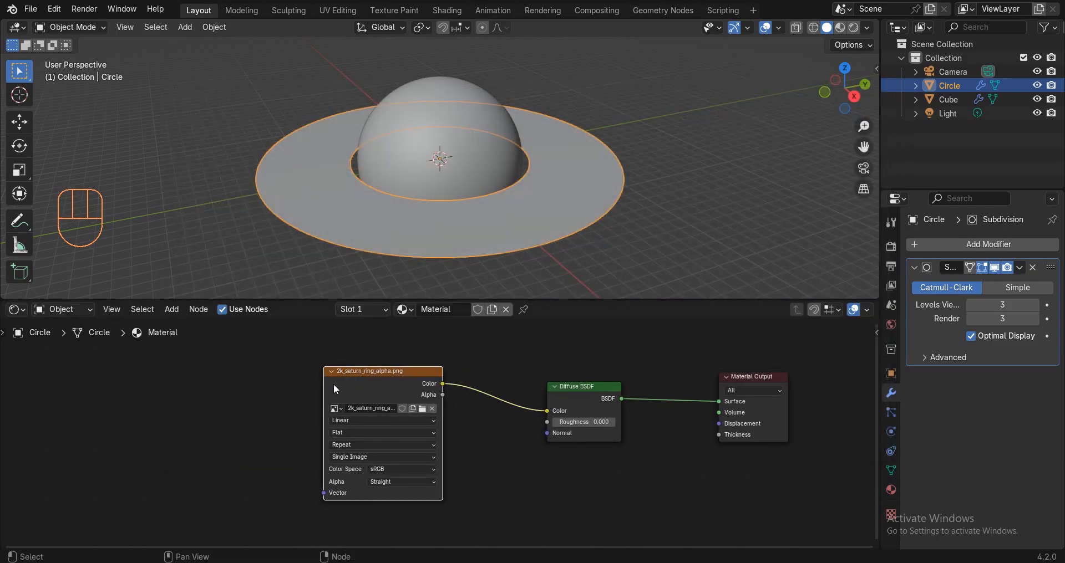
pyautogui.moveTo(401, 375); pyautogui.dragTo(576, 365, button='middle')
pyautogui.hotkey('ctrl', 't')
pyautogui.press('g')
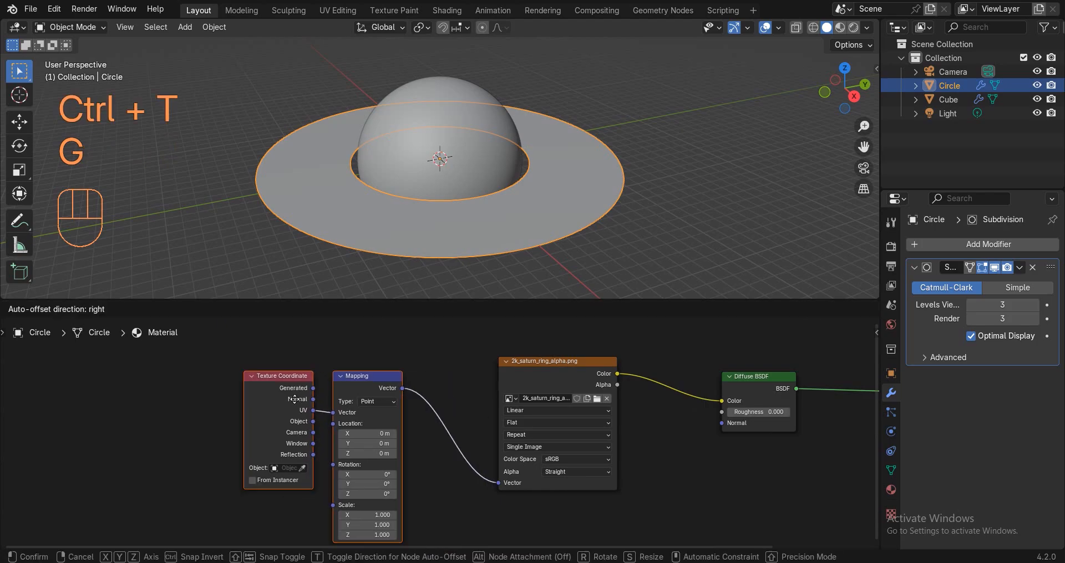
pyautogui.click(317, 347)
# Route Object coordinates through Mapping and a Length Vector Math node into the image's Vector input.
pyautogui.moveTo(286, 418); pyautogui.dragTo(306, 410)
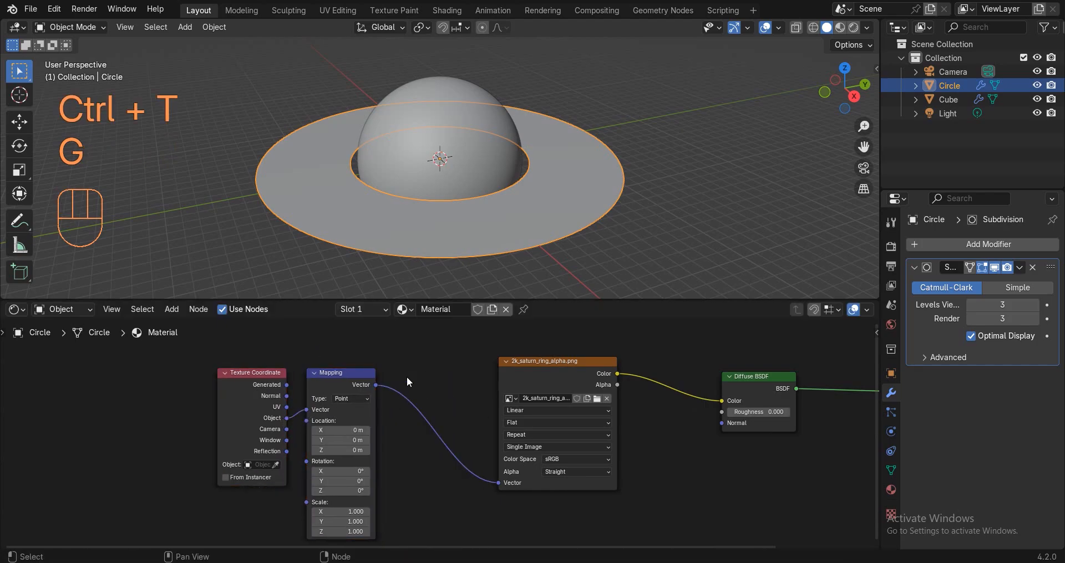
pyautogui.hotkey('shift', 'a')
pyautogui.write('v')
pyautogui.press('Return')
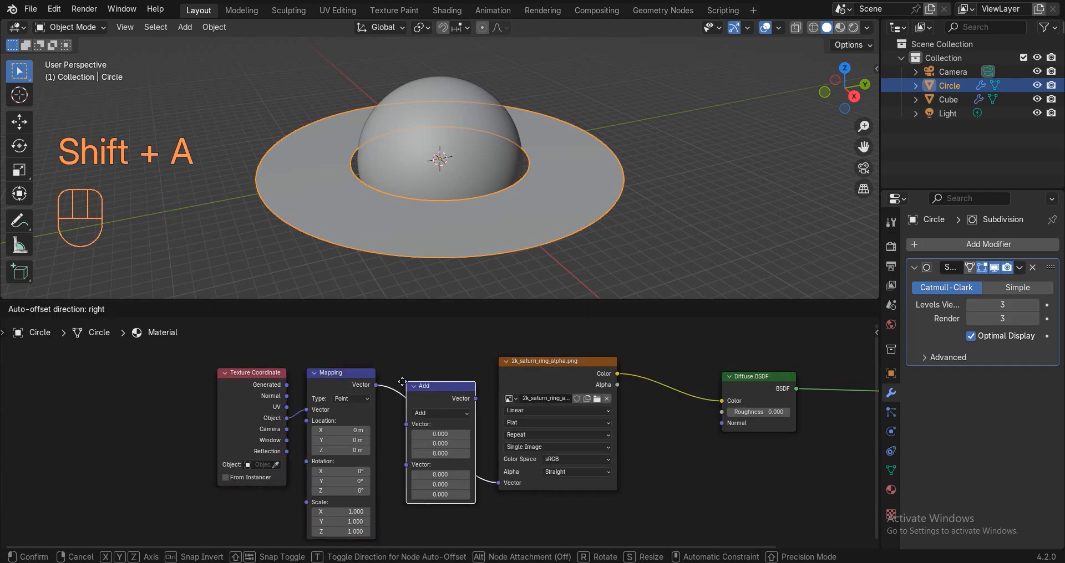
pyautogui.click(403, 391)
pyautogui.click(429, 412)
pyautogui.click(430, 391)
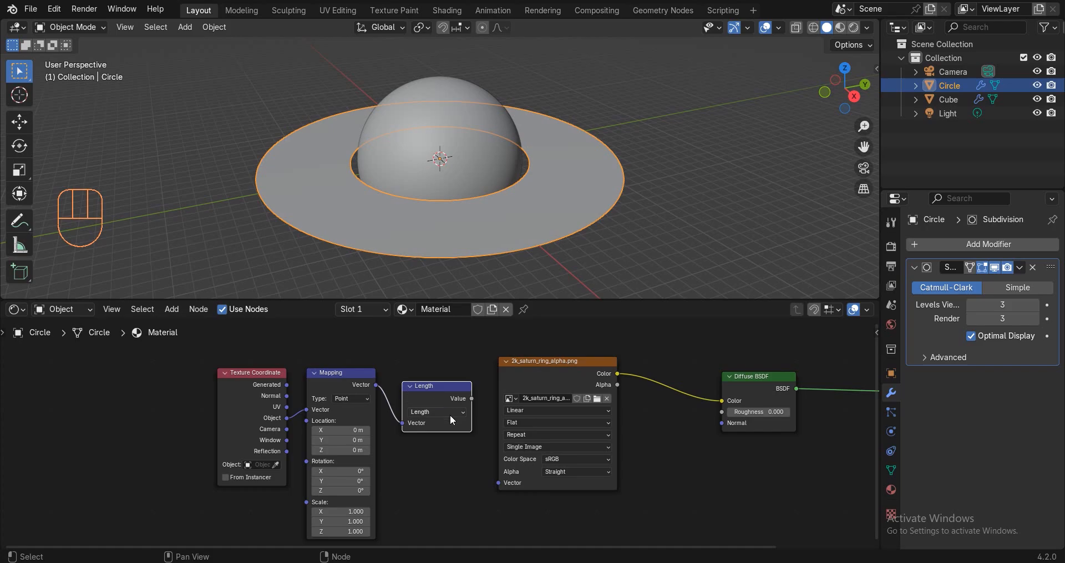
pyautogui.moveTo(472, 399); pyautogui.dragTo(505, 480)
# Insert a Color Ramp between the Length node and the image texture.
pyautogui.hotkey('shift', 'a')
pyautogui.write('c')
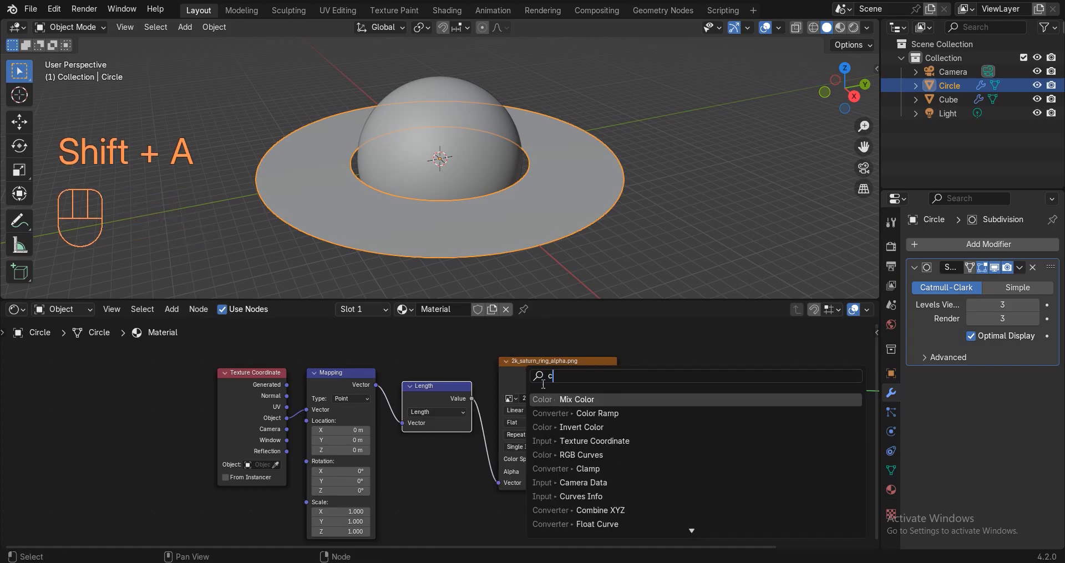
pyautogui.click(578, 414)
pyautogui.click(485, 396)
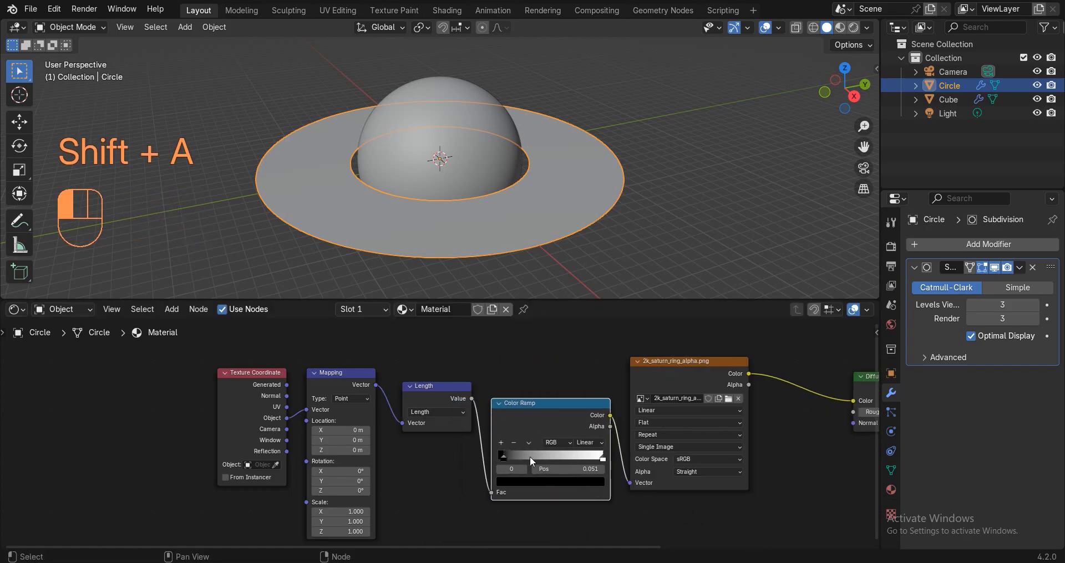
# Preview the textured planet and rings, and move the ring Color Ramp's black stop to 0.484.
pyautogui.moveTo(556, 459); pyautogui.dragTo(563, 459)
pyautogui.press('z')
pyautogui.click(593, 371)
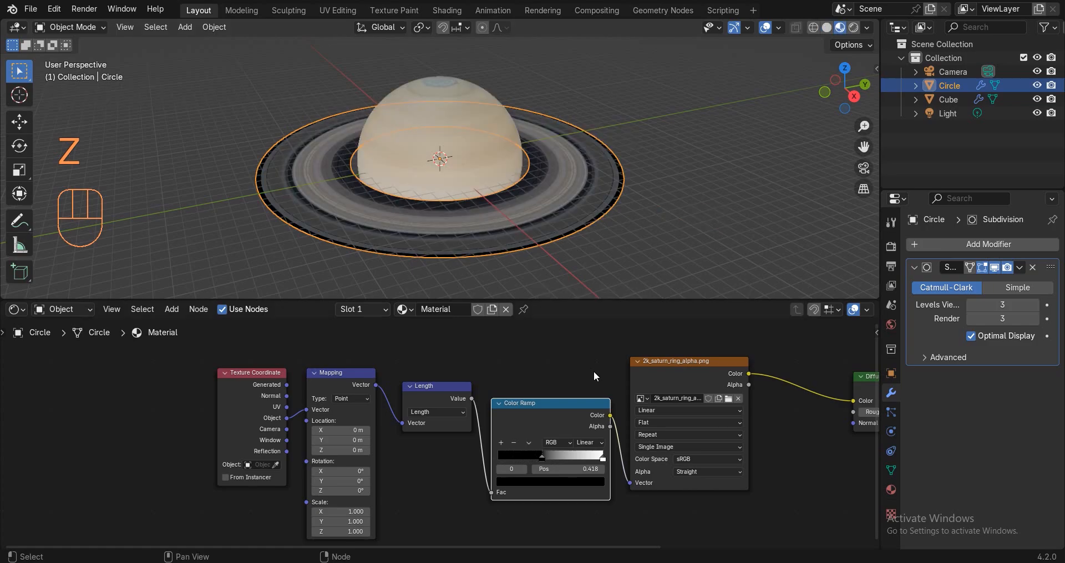
pyautogui.click(633, 242)
pyautogui.scroll(3, 598, 235)
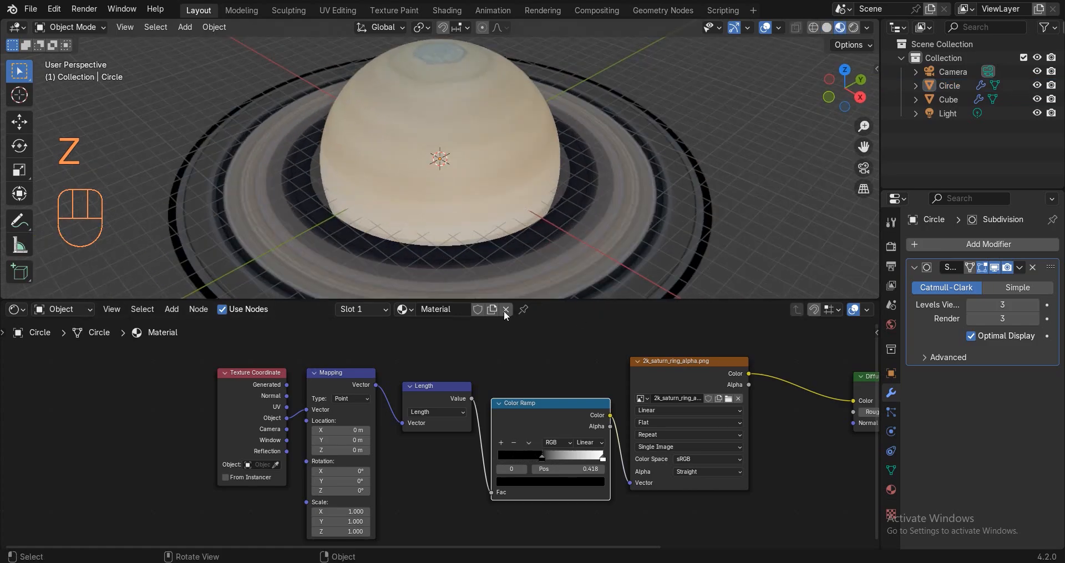
pyautogui.click(765, 27)
pyautogui.moveTo(343, 219); pyautogui.dragTo(336, 209, button='middle')
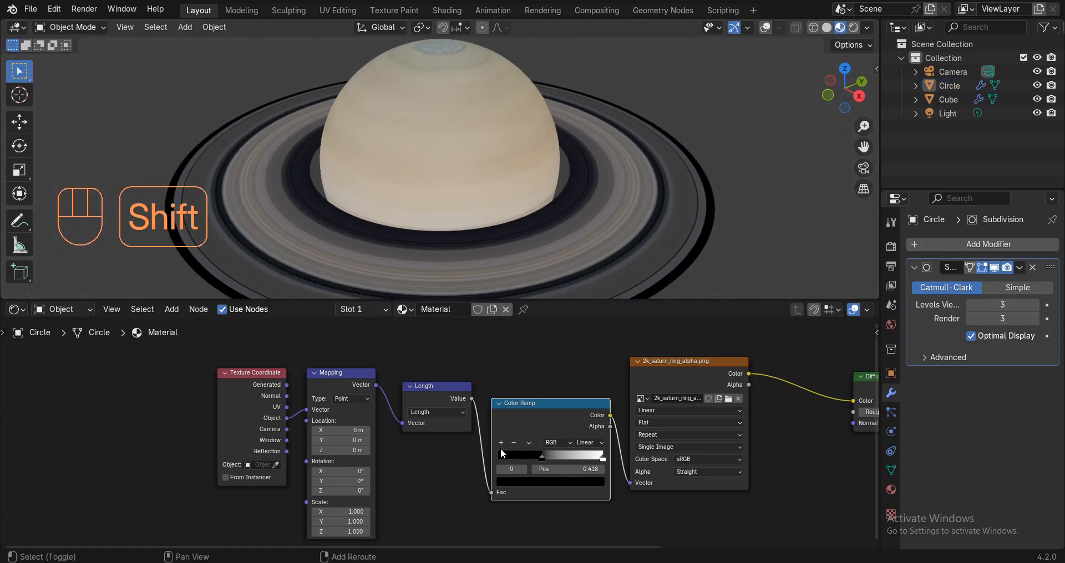
pyautogui.moveTo(449, 392); pyautogui.dragTo(357, 364, button='middle')
pyautogui.scroll(4, 471, 438)
pyautogui.moveTo(430, 419)
pyautogui.mouseDown()
pyautogui.moveTo(460, 409)
pyautogui.moveTo(447, 416)
pyautogui.mouseUp()
pyautogui.scroll(-4, 446, 414)
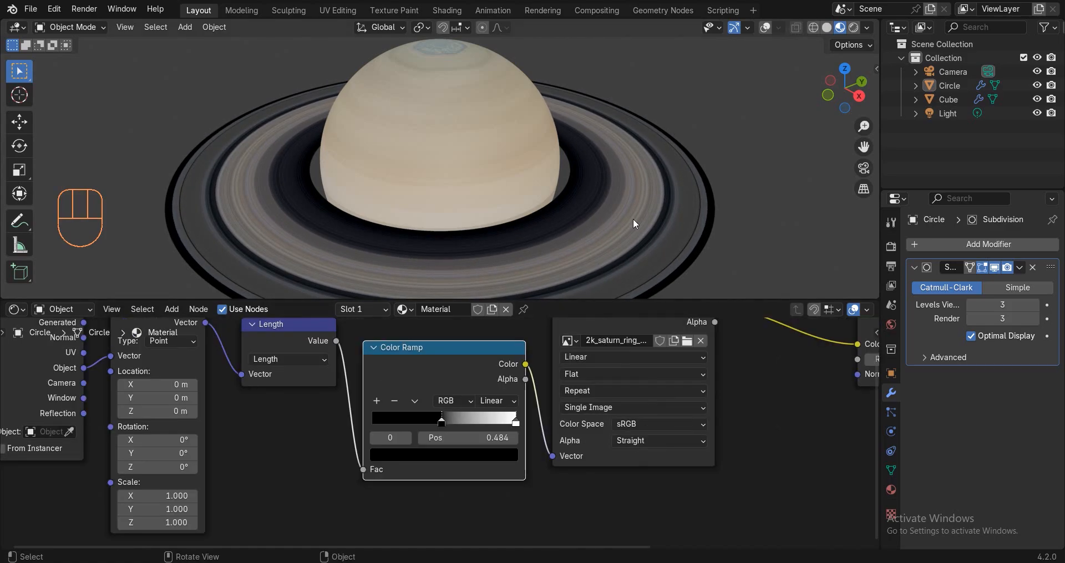
pyautogui.scroll(-2, 633, 219)
pyautogui.scroll(4, 365, 386)
pyautogui.scroll(-3, 365, 386)
# Shift the Texture Coordinate node left and delete a mistakenly added Vector Math node.
pyautogui.moveTo(364, 386); pyautogui.dragTo(248, 378)
pyautogui.hotkey('shift', 'a')
pyautogui.click(410, 373)
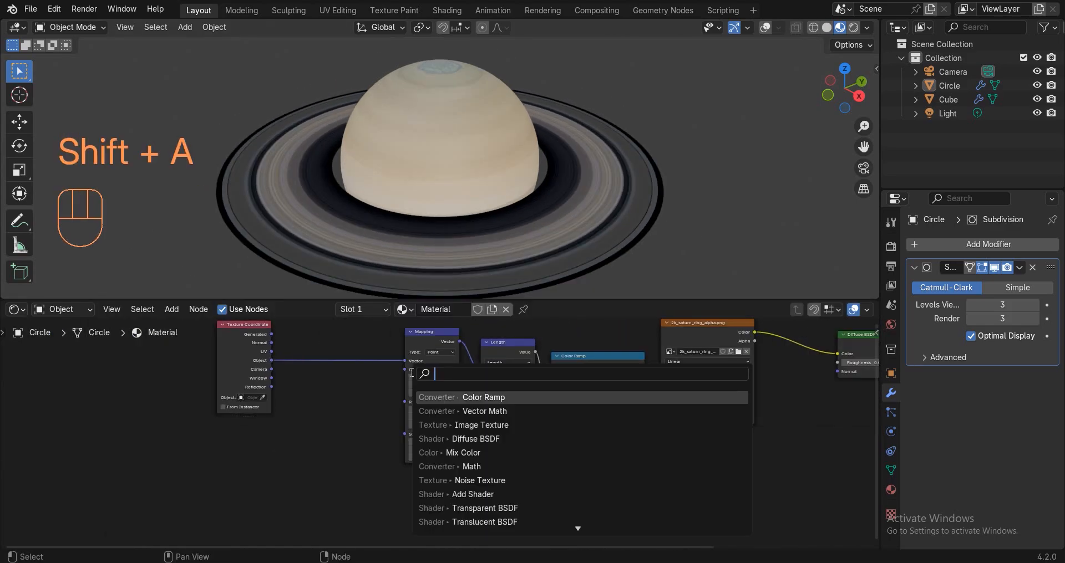
pyautogui.write('v')
pyautogui.click(454, 396)
pyautogui.click(326, 398)
pyautogui.scroll(3, 334, 400)
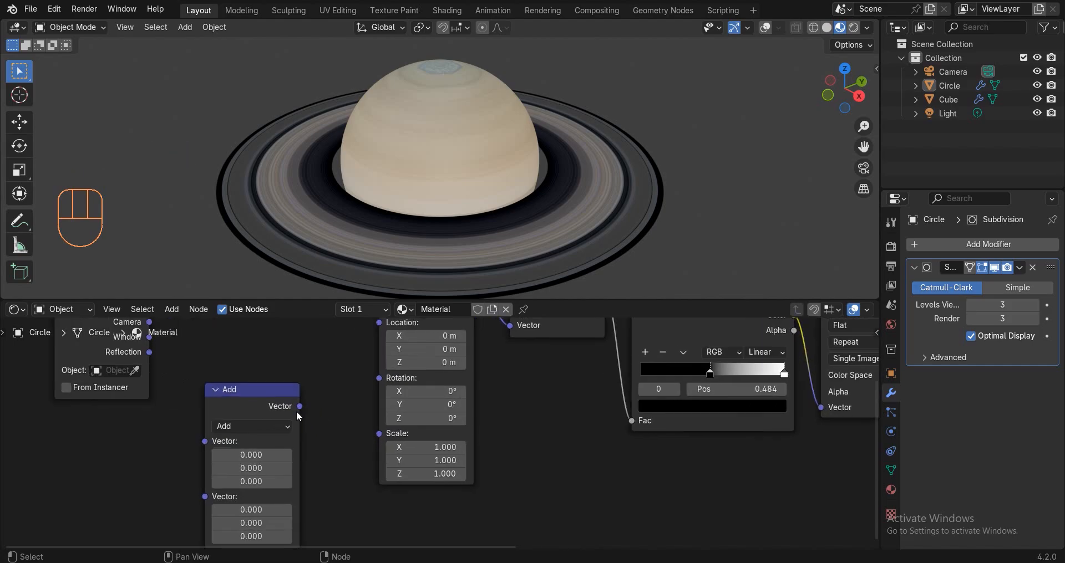
pyautogui.click(238, 396)
pyautogui.press('x')
# Add a Math Add node (0.500 + 0.480) feeding the Mapping node's Scale.
pyautogui.hotkey('shift', 'a')
pyautogui.write('add')
pyautogui.press('Return')
pyautogui.click(311, 388)
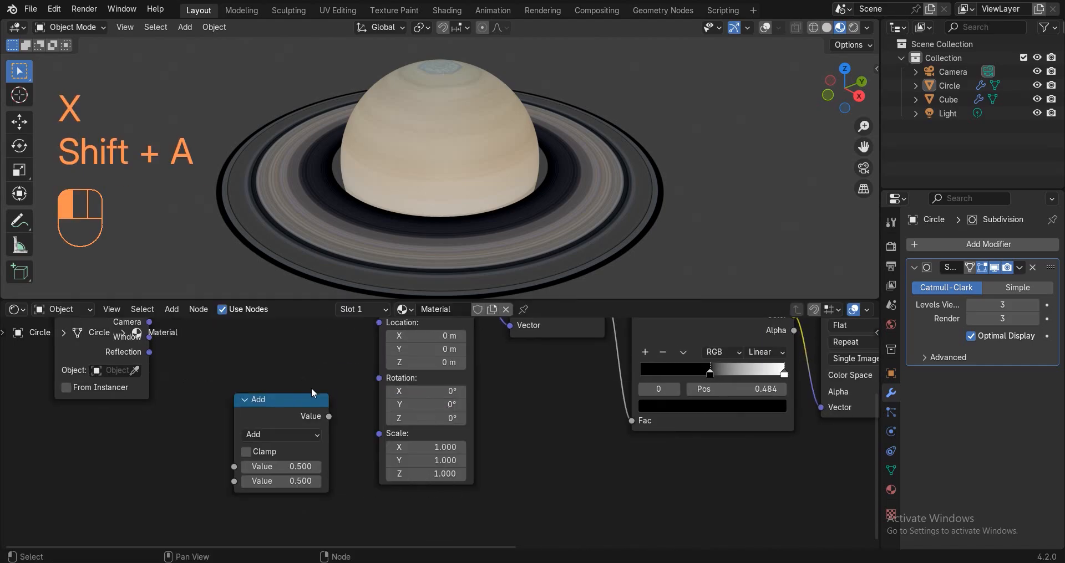
pyautogui.moveTo(329, 417); pyautogui.dragTo(379, 433)
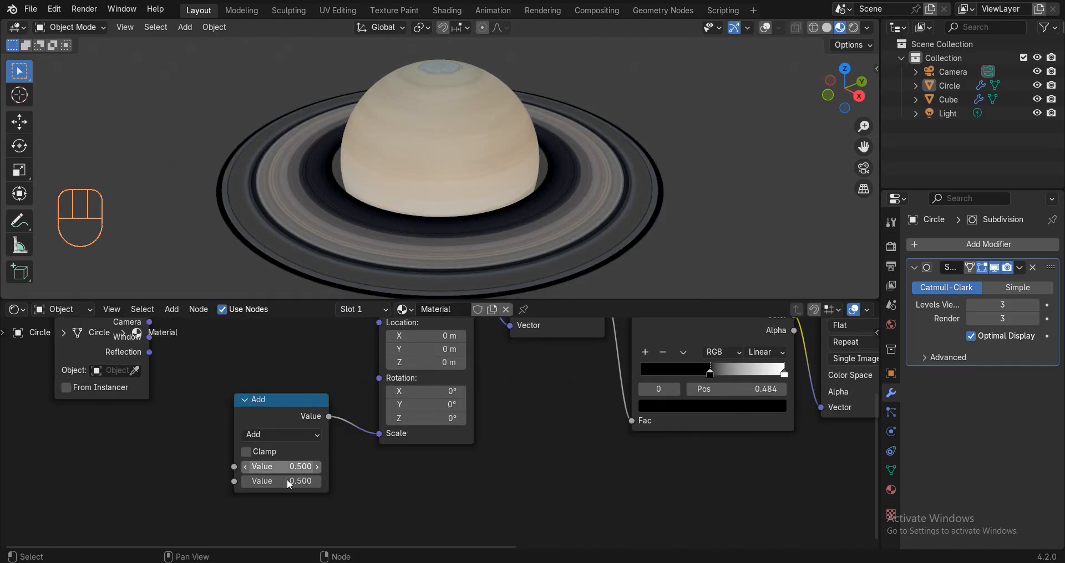
pyautogui.click(246, 481)
pyautogui.click(305, 485)
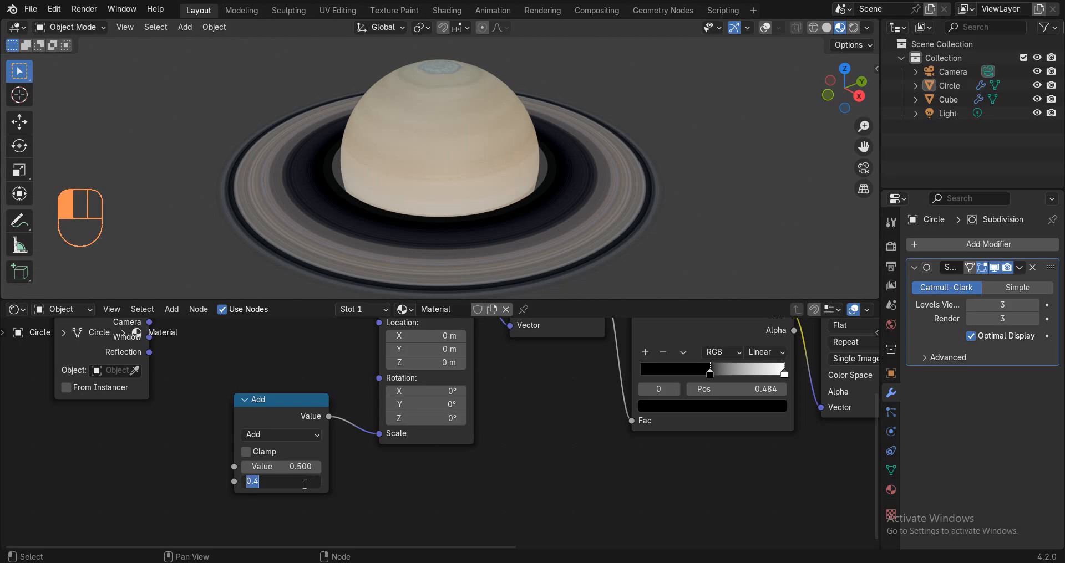
pyautogui.press('Return')
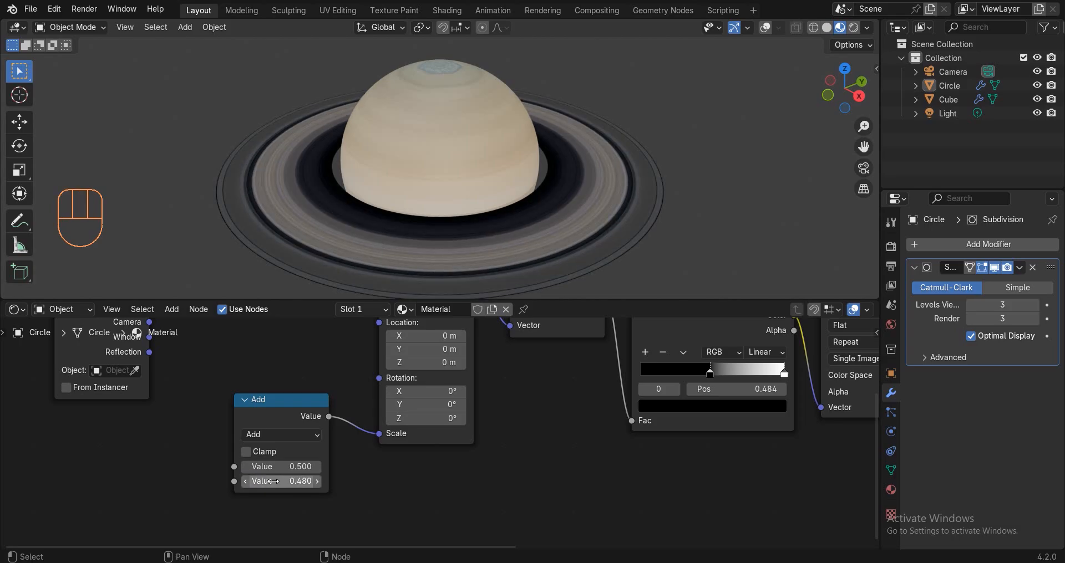
# Return to solid shading and set the ring material's render method to Blended.
pyautogui.press('z')
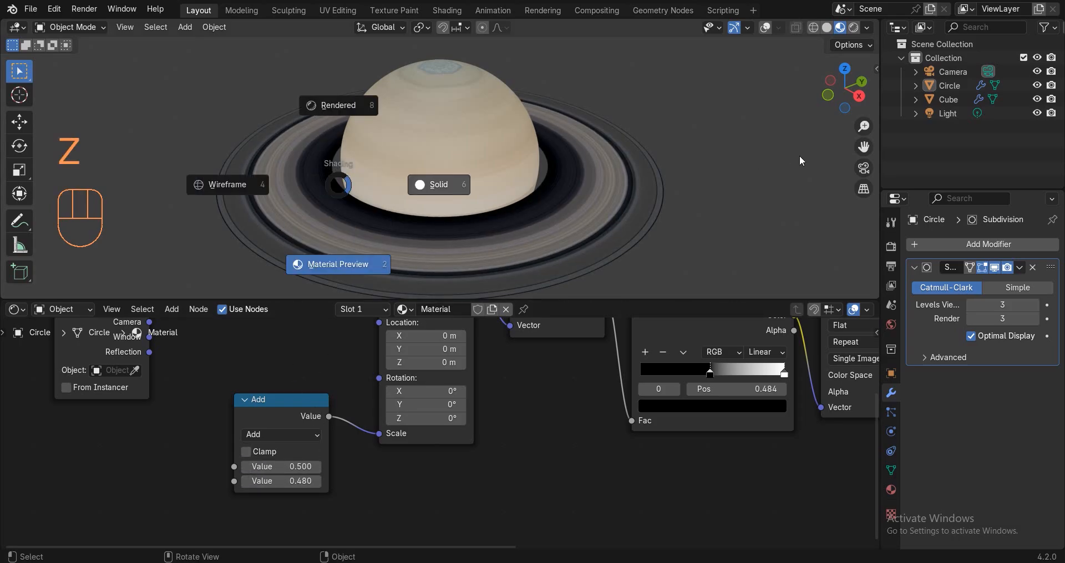
pyautogui.click(437, 183)
pyautogui.click(564, 275)
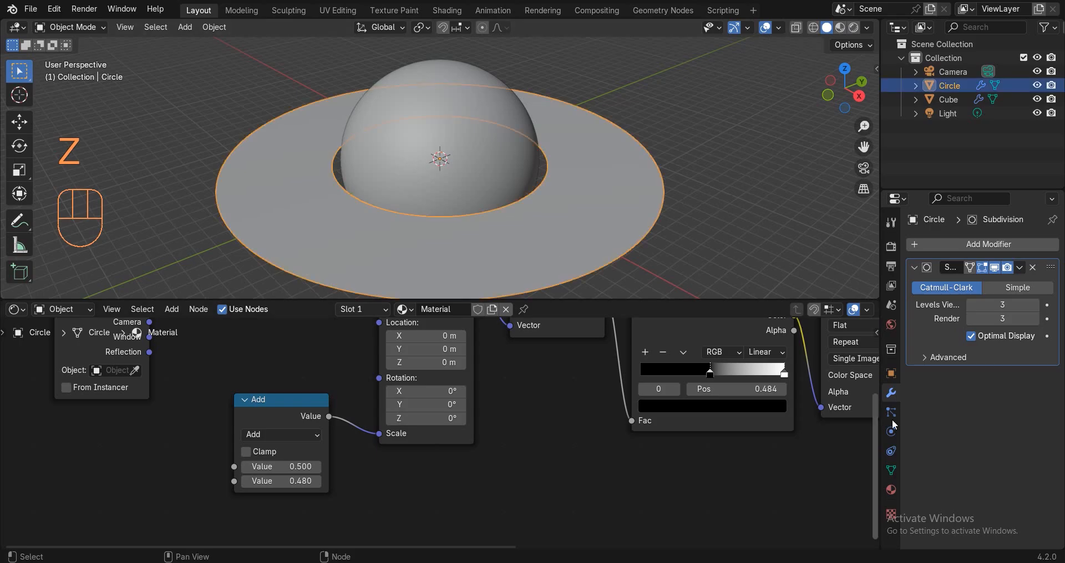
pyautogui.click(891, 488)
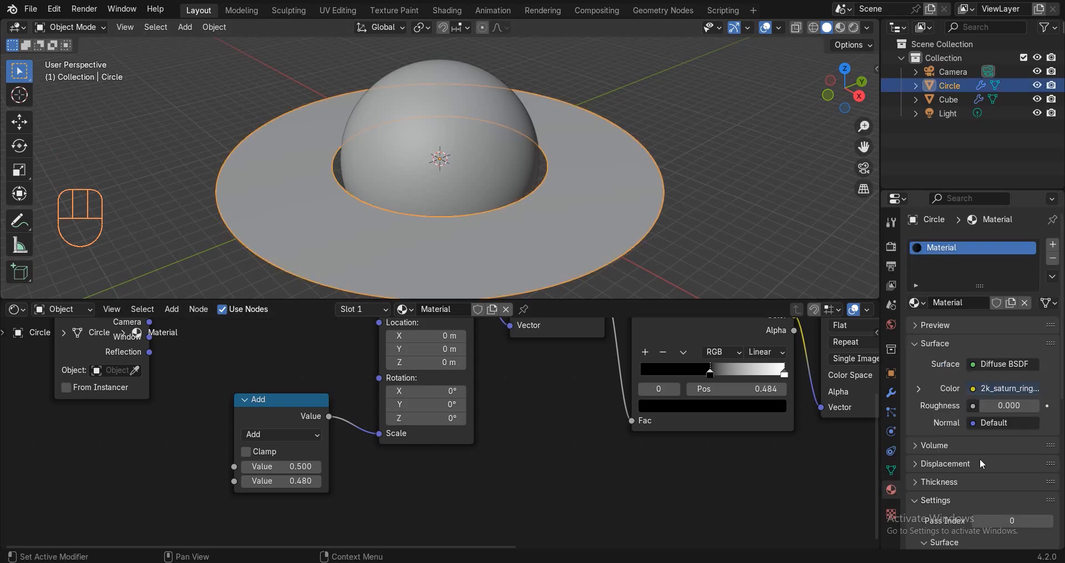
pyautogui.scroll(-10, 979, 458)
pyautogui.click(1026, 394)
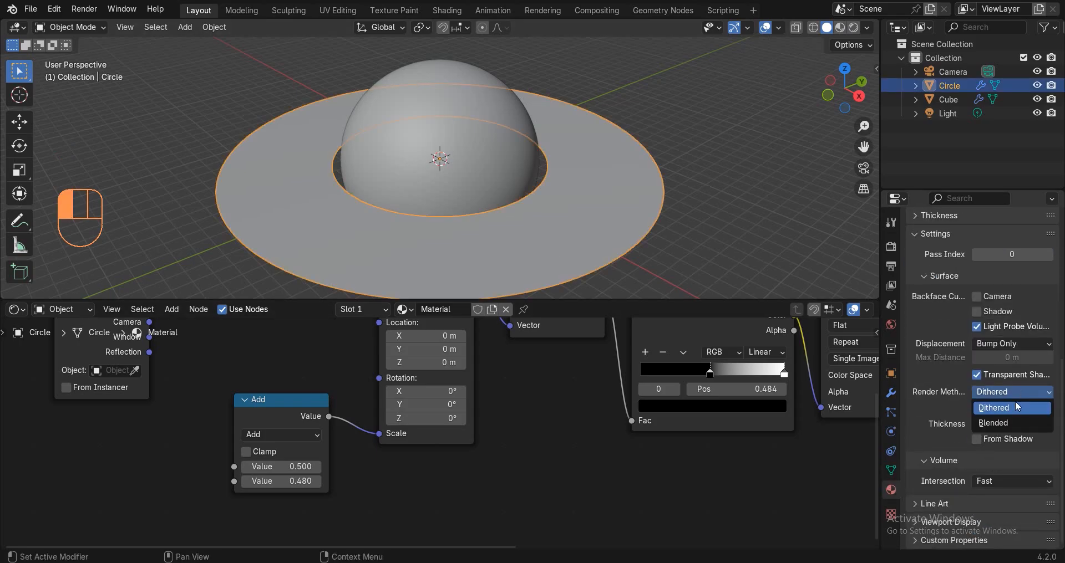
pyautogui.click(992, 423)
# Move the Material Output node further right to make room in the node tree.
pyautogui.scroll(-5, 617, 451)
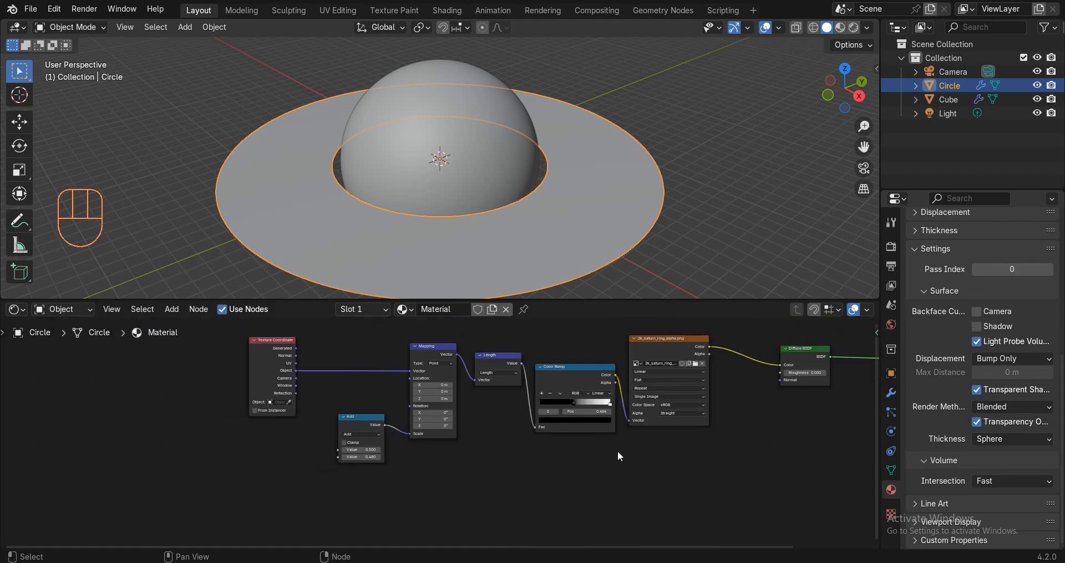
pyautogui.scroll(5, 510, 431)
pyautogui.moveTo(700, 370); pyautogui.dragTo(575, 434)
pyautogui.press('g')
pyautogui.click(854, 435)
pyautogui.scroll(-2, 804, 437)
pyautogui.moveTo(749, 441); pyautogui.dragTo(608, 454, button='middle')
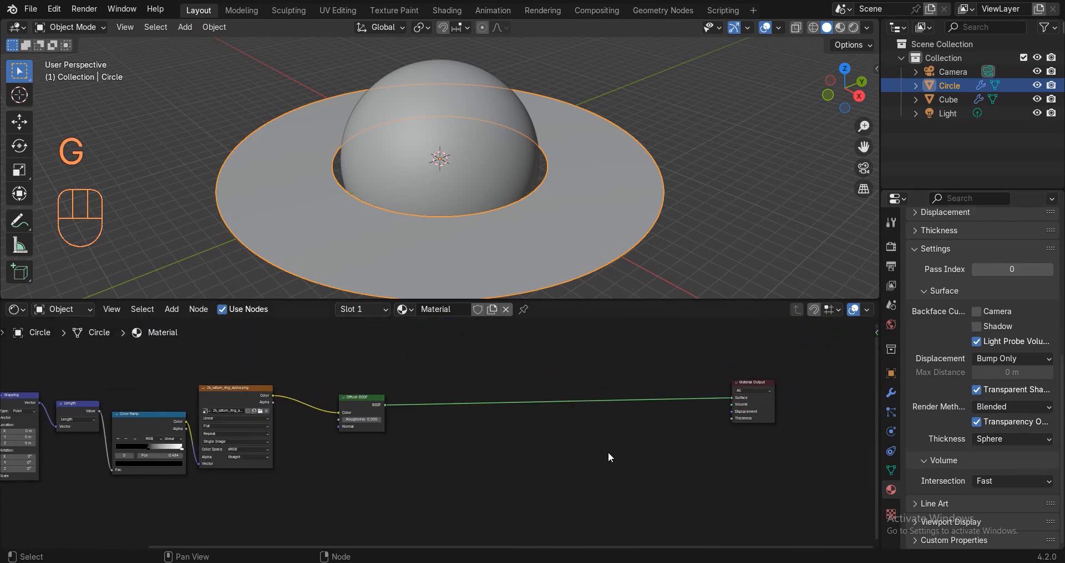
pyautogui.scroll(3, 558, 403)
# Insert a Mix Shader after the Diffuse and plug a Translucent BSDF into its second shader.
pyautogui.hotkey('shift', 'a')
pyautogui.write('mix')
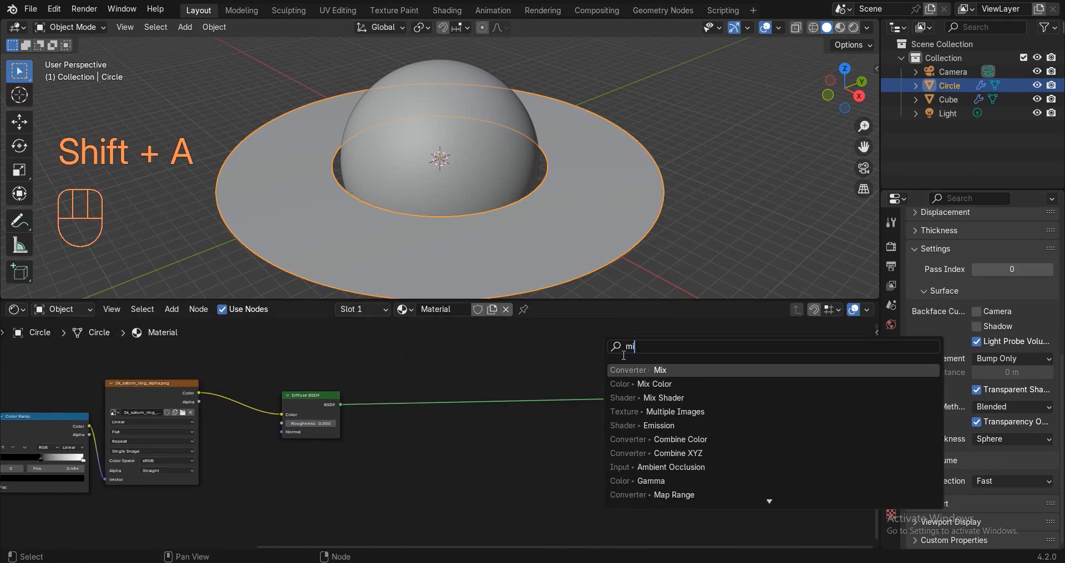
pyautogui.click(666, 398)
pyautogui.click(526, 364)
pyautogui.hotkey('shift', 'a')
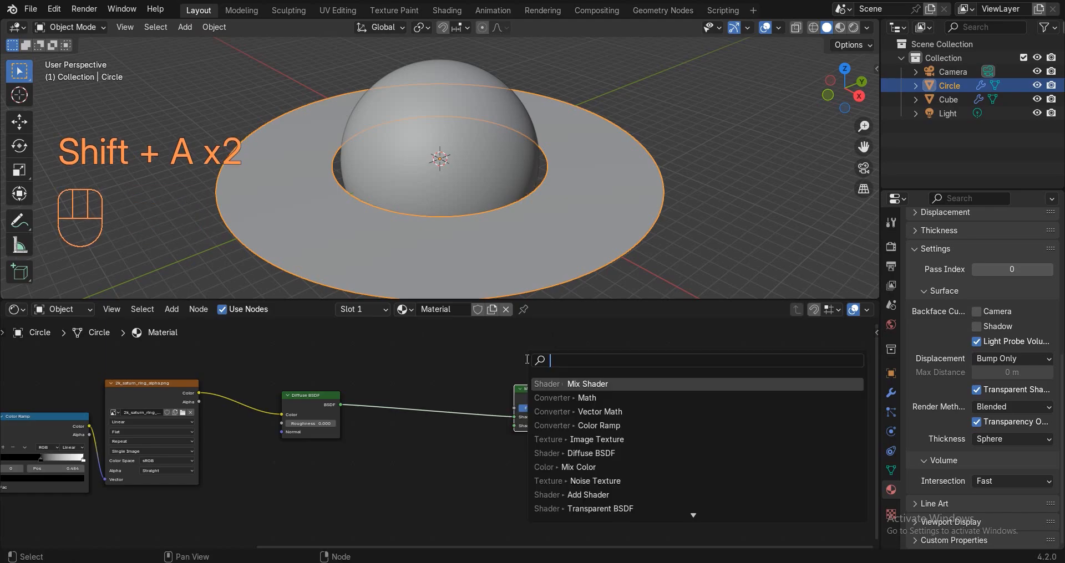
pyautogui.write('tra')
pyautogui.click(567, 384)
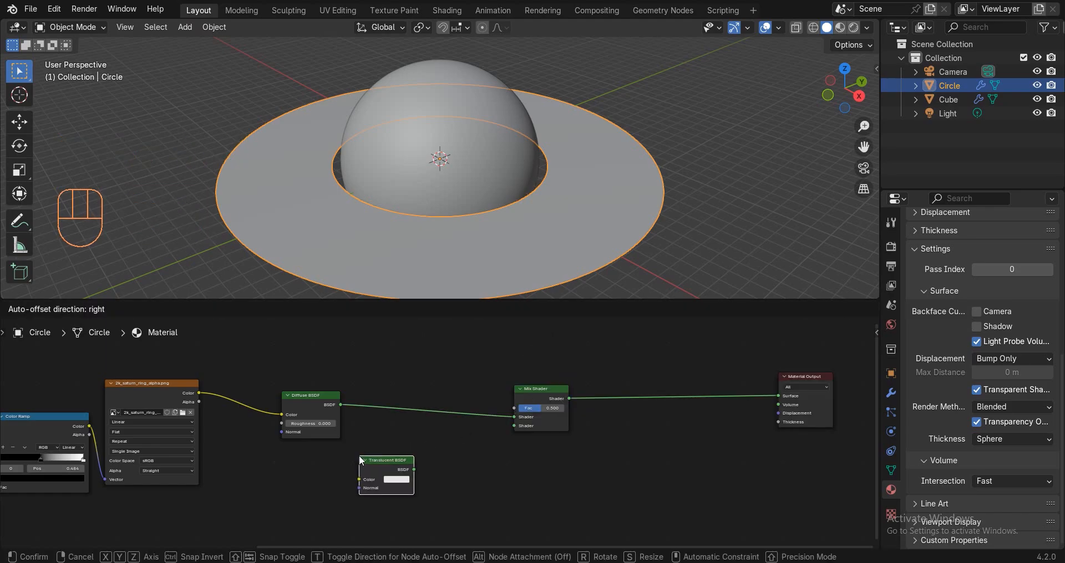
pyautogui.click(408, 461)
pyautogui.scroll(1, 408, 462)
pyautogui.moveTo(410, 475); pyautogui.dragTo(526, 424)
pyautogui.scroll(-1, 440, 464)
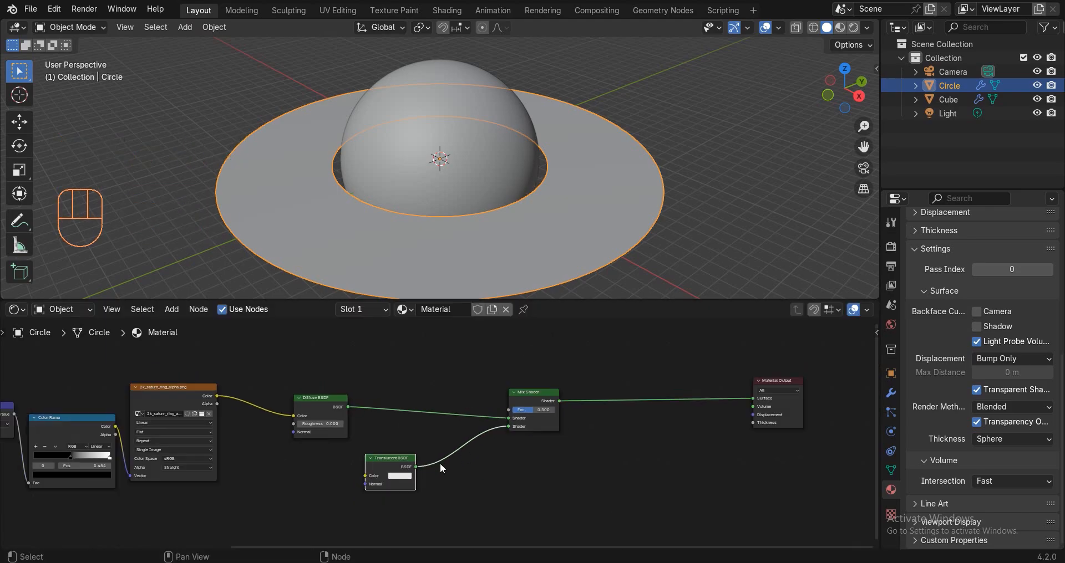
pyautogui.moveTo(440, 463); pyautogui.dragTo(522, 430, button='middle')
# Multiply the ring image colour by 0.100 with a Math node and feed it into the Mix Fac.
pyautogui.hotkey('shift', 'a')
pyautogui.write('mat')
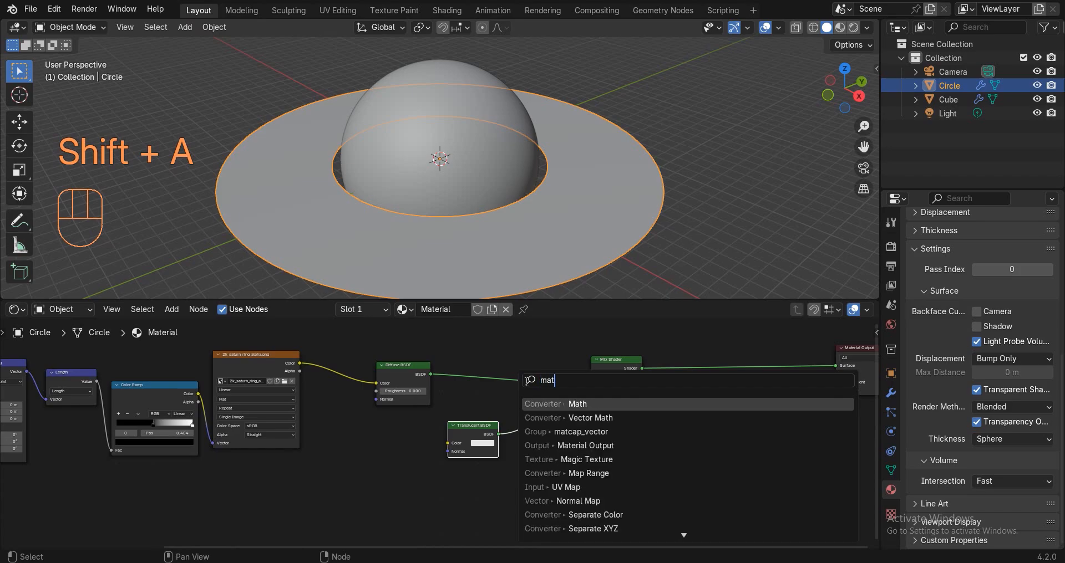
pyautogui.click(547, 404)
pyautogui.click(358, 424)
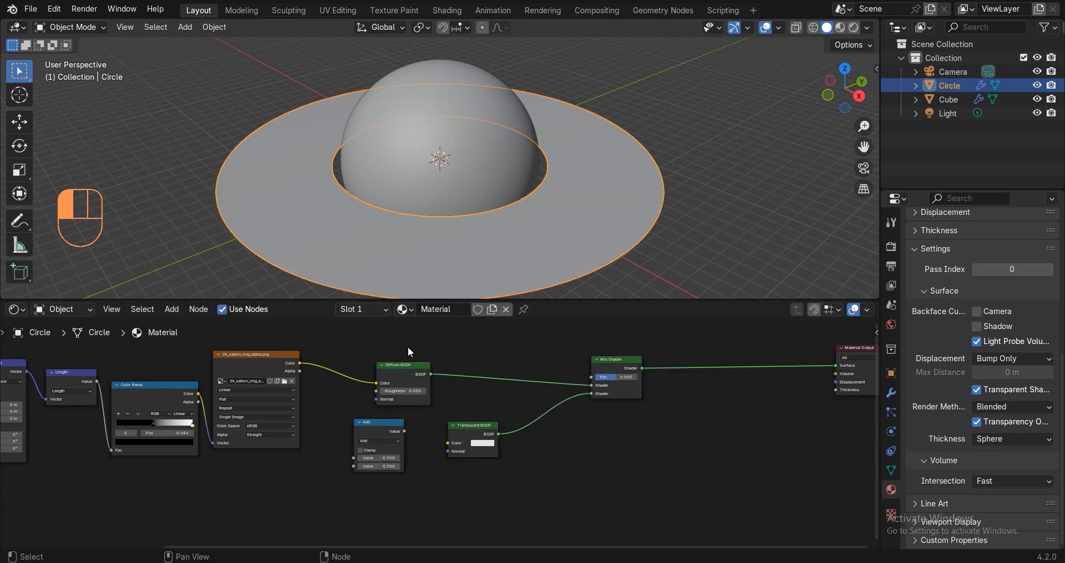
pyautogui.scroll(3, 311, 349)
pyautogui.moveTo(291, 318); pyautogui.dragTo(394, 495)
pyautogui.scroll(-2, 438, 468)
pyautogui.click(427, 454)
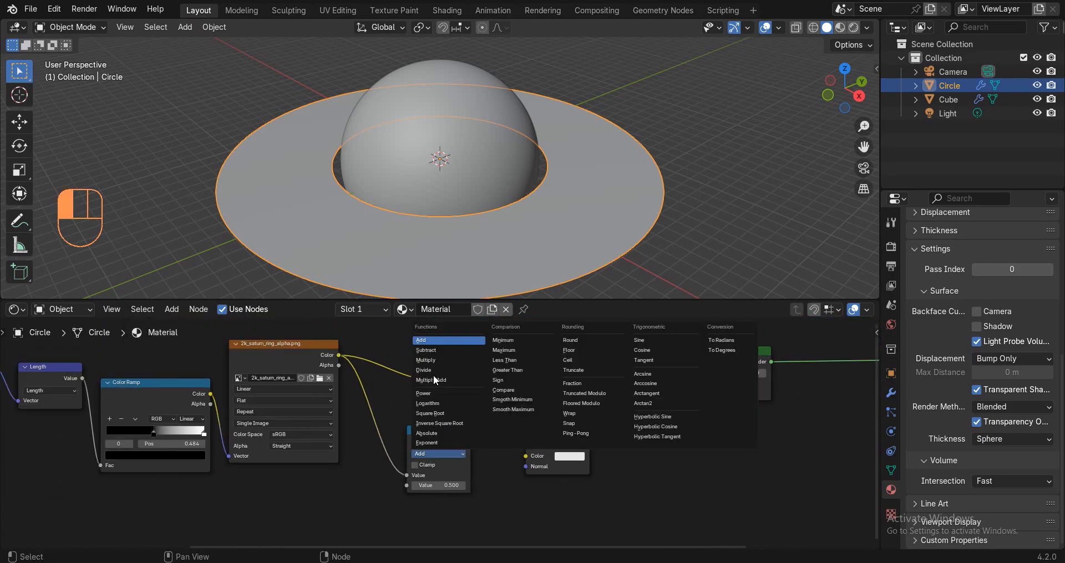
pyautogui.click(427, 360)
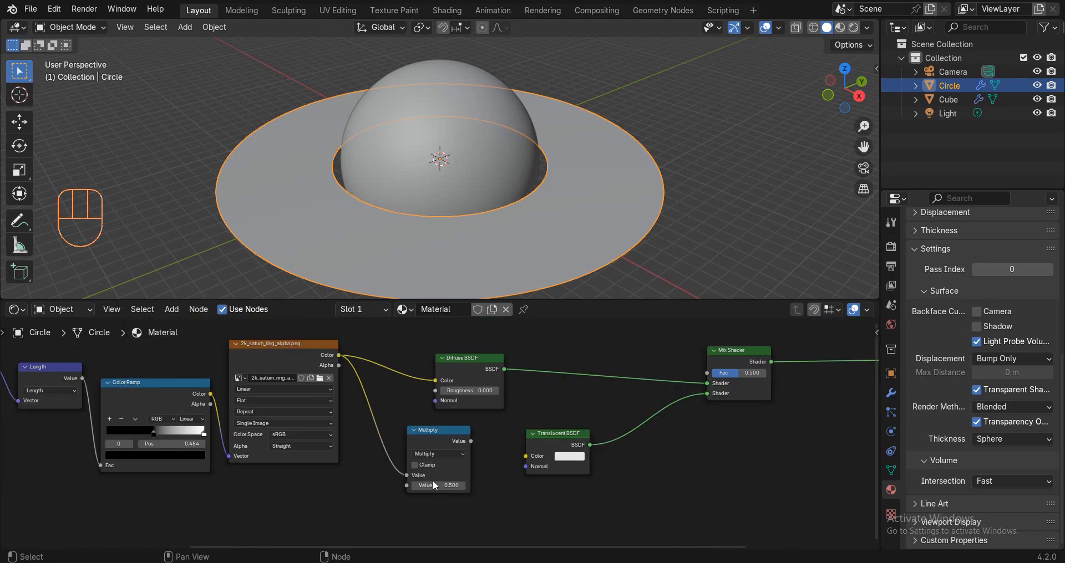
pyautogui.scroll(4, 434, 483)
pyautogui.click(404, 505)
pyautogui.click(404, 506)
pyautogui.click(404, 506)
pyautogui.click(405, 505)
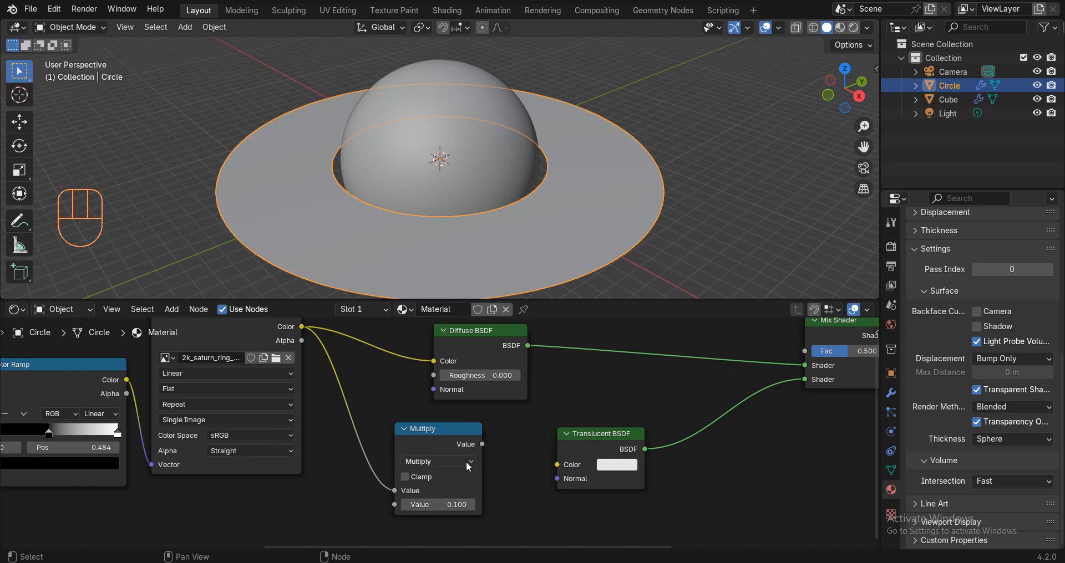
pyautogui.moveTo(482, 444); pyautogui.dragTo(804, 351)
pyautogui.moveTo(620, 448); pyautogui.dragTo(643, 466)
pyautogui.scroll(-2, 644, 467)
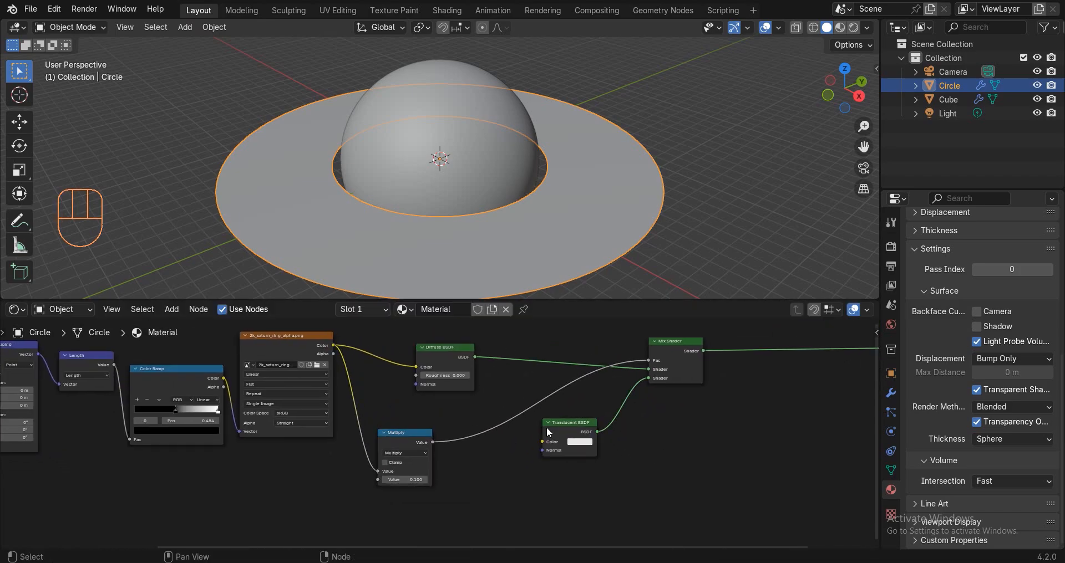
pyautogui.moveTo(547, 427); pyautogui.dragTo(533, 398, button='middle')
# Add a Math Power node (exponent 0.500) driven by the Multiply node's value.
pyautogui.hotkey('shift', 'a')
pyautogui.write('mat')
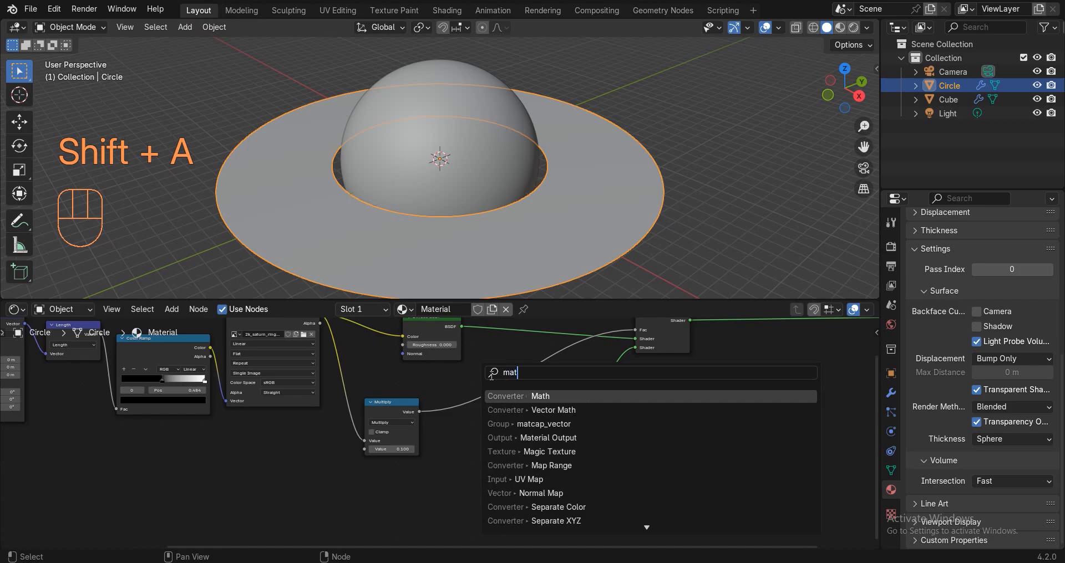
pyautogui.write('h')
pyautogui.click(511, 394)
pyautogui.click(442, 429)
pyautogui.scroll(5, 437, 433)
pyautogui.moveTo(408, 399); pyautogui.dragTo(464, 461)
pyautogui.click(506, 436)
pyautogui.click(490, 361)
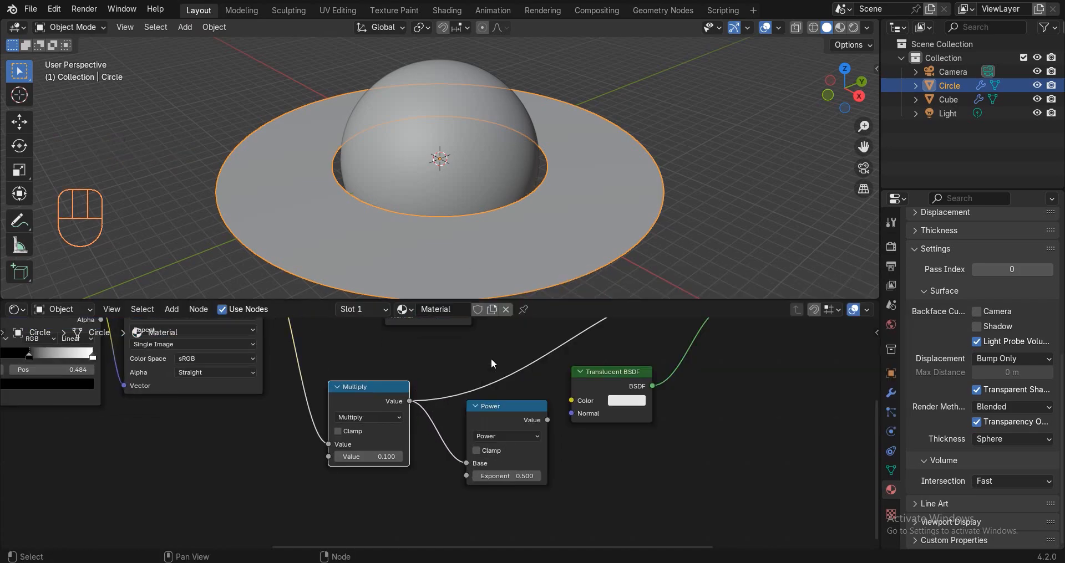
pyautogui.scroll(-3, 535, 460)
# Insert an Add Shader between the Mix Shader and Material Output.
pyautogui.hotkey('shift', 'a')
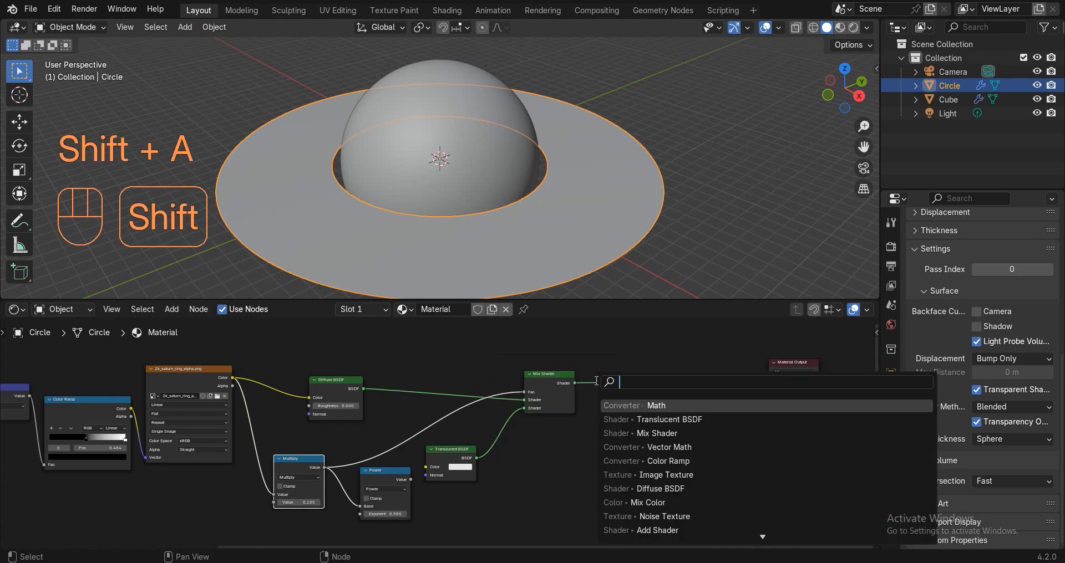
pyautogui.write('add')
pyautogui.press('Return')
pyautogui.click(631, 371)
# Add a Transparent BSDF coloured by the Power value and feed it into the Add Shader.
pyautogui.hotkey('shift', 'a')
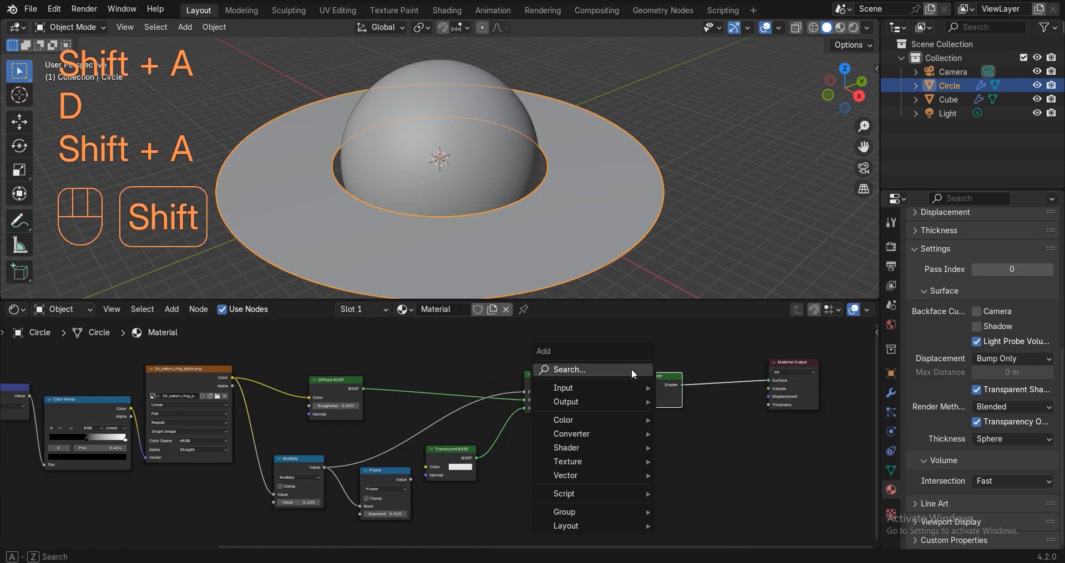
pyautogui.click(631, 368)
pyautogui.write('tra')
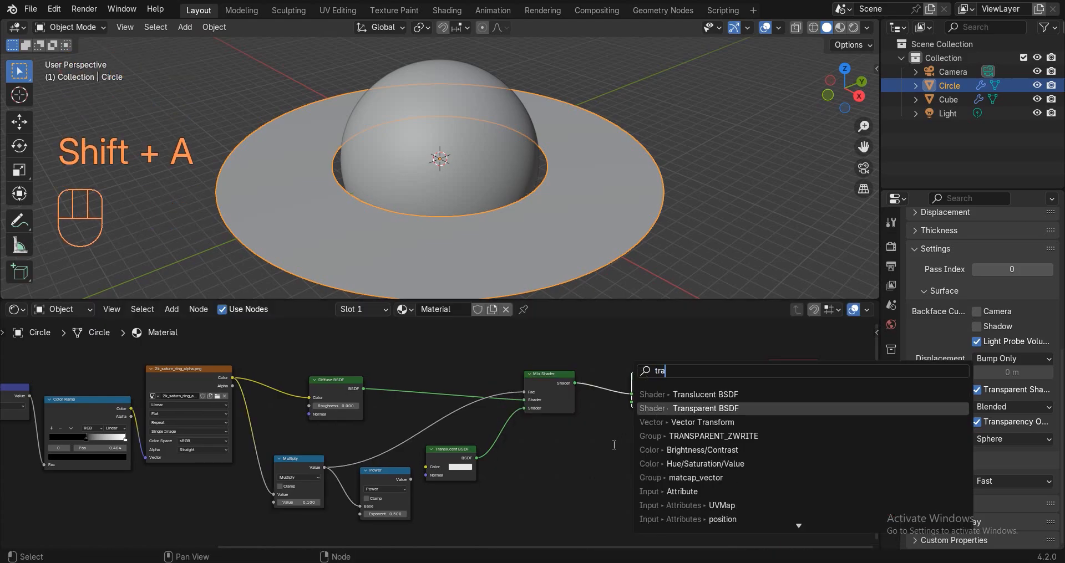
pyautogui.press('Return')
pyautogui.click(541, 476)
pyautogui.scroll(2, 443, 434)
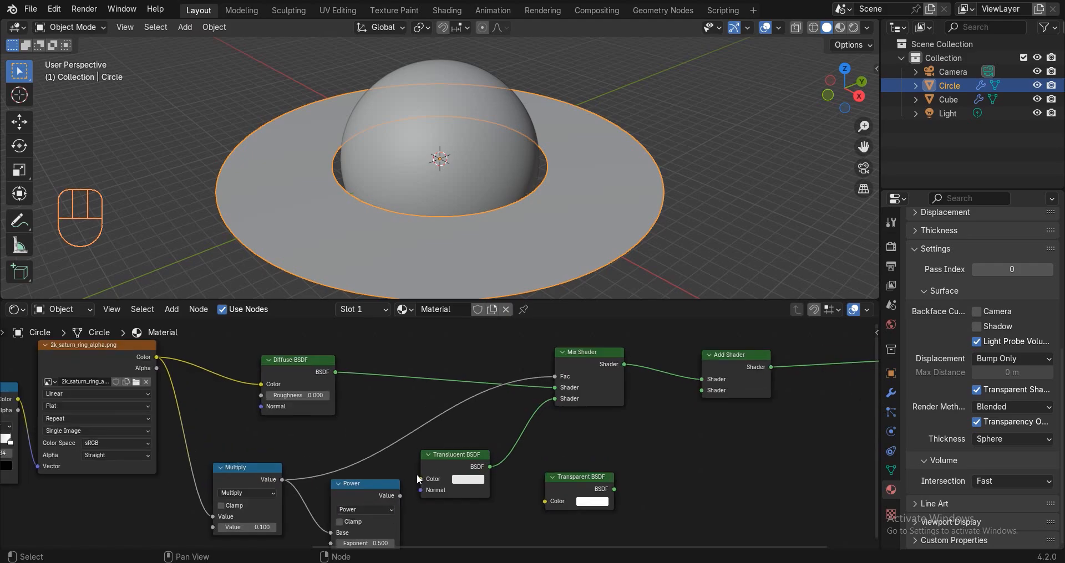
pyautogui.moveTo(397, 500); pyautogui.dragTo(409, 504)
pyautogui.moveTo(555, 506); pyautogui.dragTo(554, 507)
pyautogui.moveTo(628, 494); pyautogui.dragTo(723, 388)
pyautogui.click(702, 134)
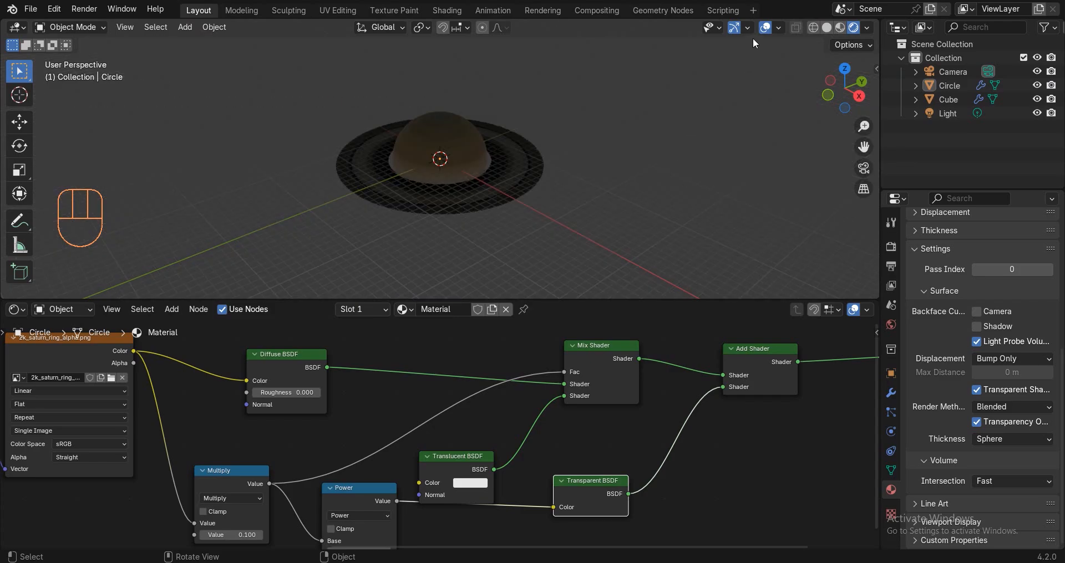
# Hide the viewport overlays and set the world background colour to black.
pyautogui.hotkey('shift', 'alt', 'z')
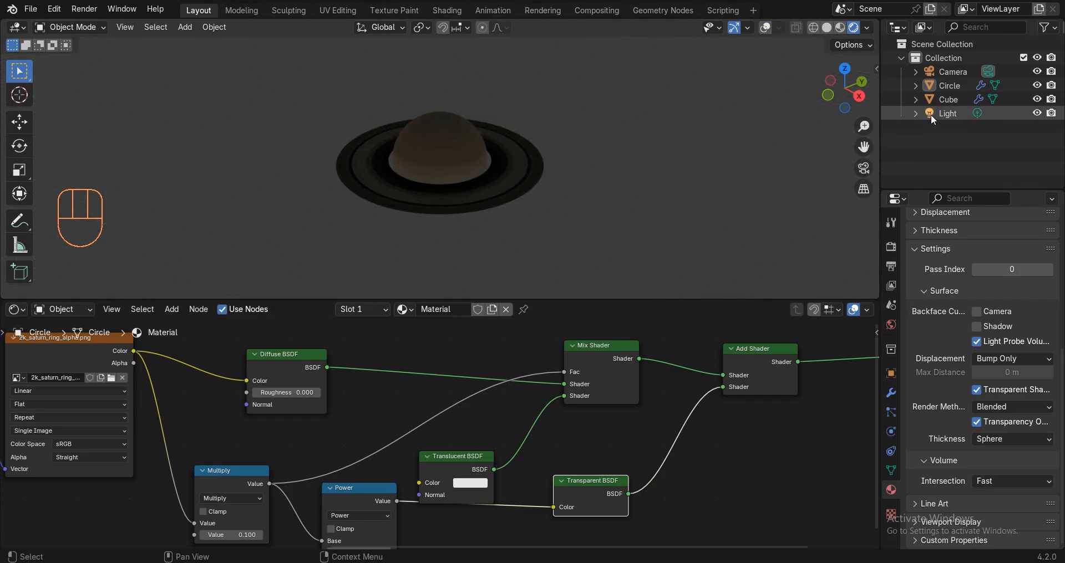
pyautogui.click(888, 328)
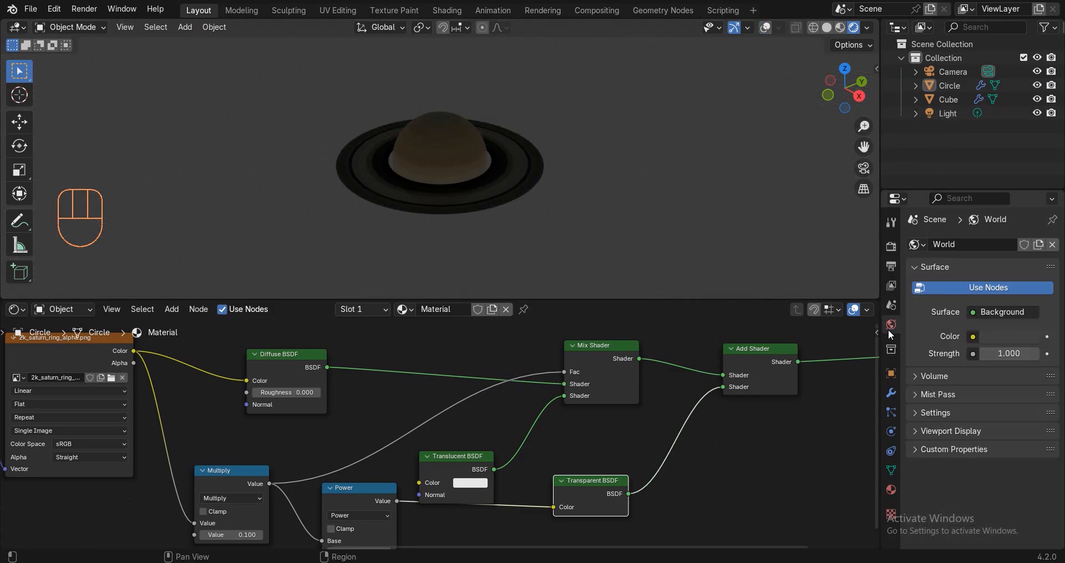
pyautogui.click(1009, 337)
pyautogui.moveTo(1022, 222); pyautogui.dragTo(1023, 239)
# Reset the light to the origin, scale it, and position it above the planet.
pyautogui.click(936, 115)
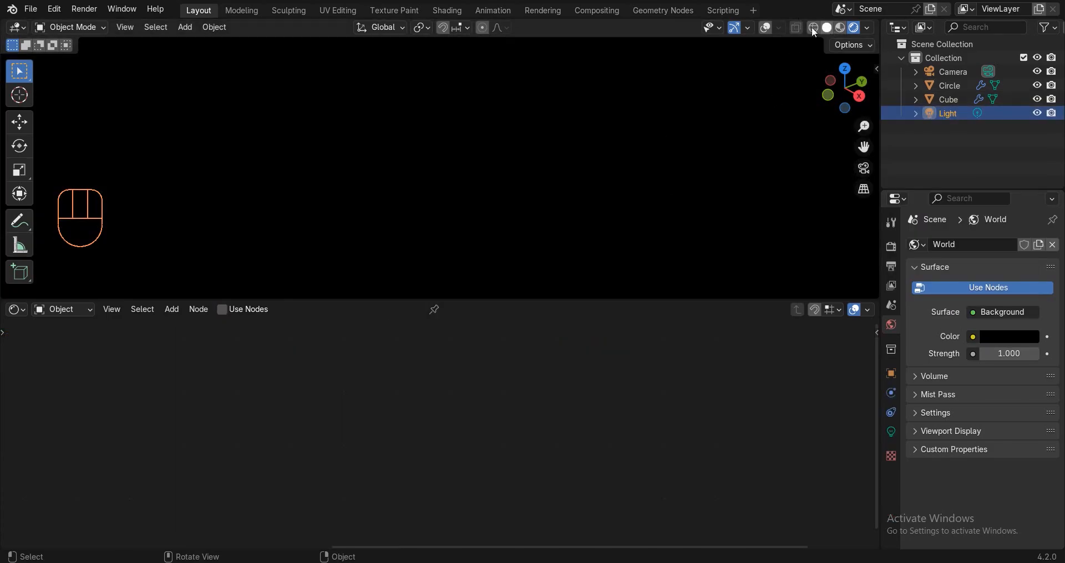
pyautogui.click(826, 28)
pyautogui.click(765, 28)
pyautogui.hotkey('alt', 'g')
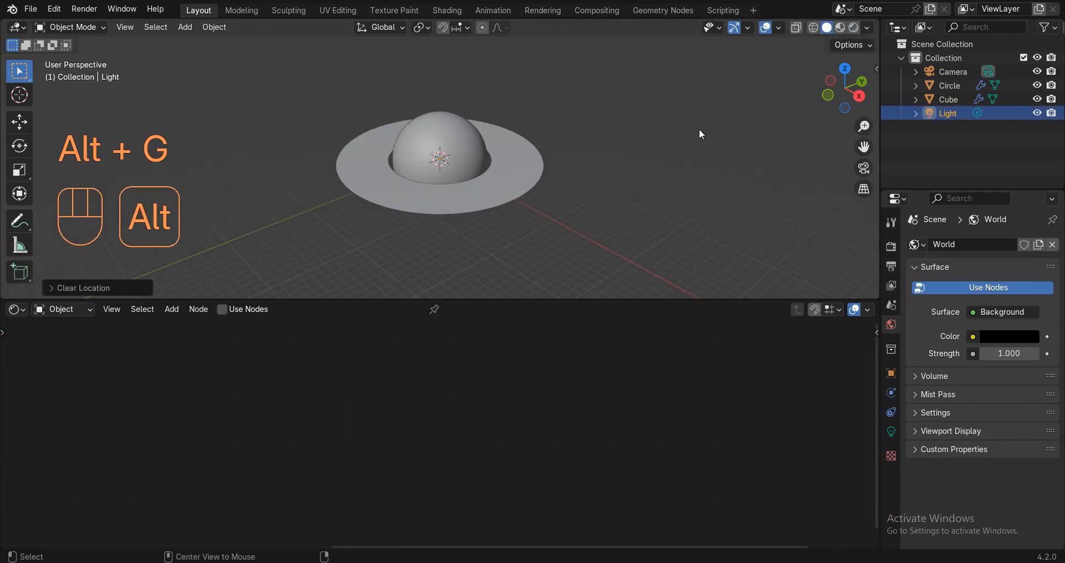
pyautogui.press('s')
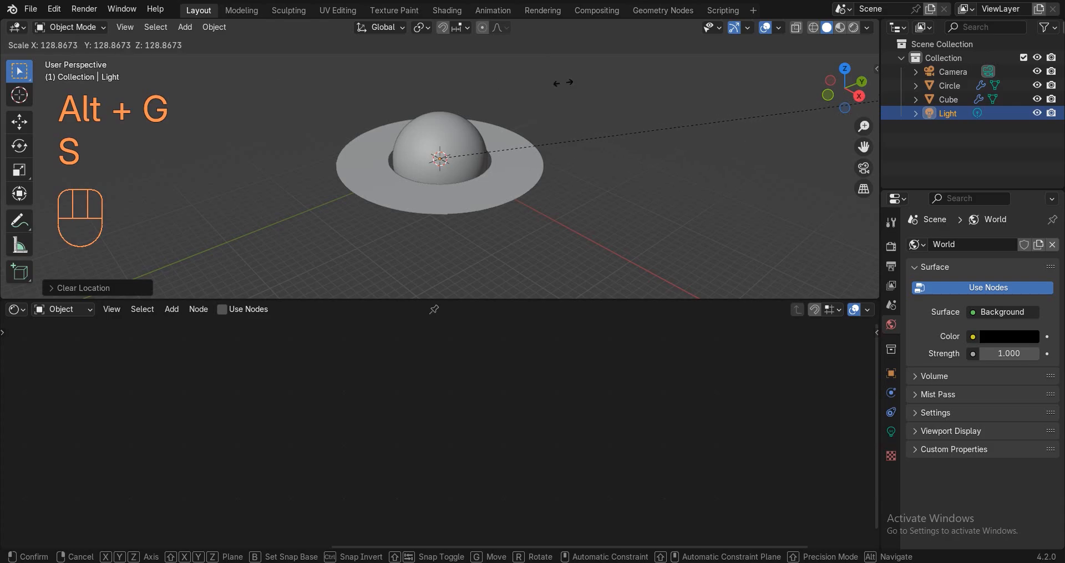
pyautogui.click(409, 164)
pyautogui.press('g')
pyautogui.click(405, 134)
pyautogui.press('g')
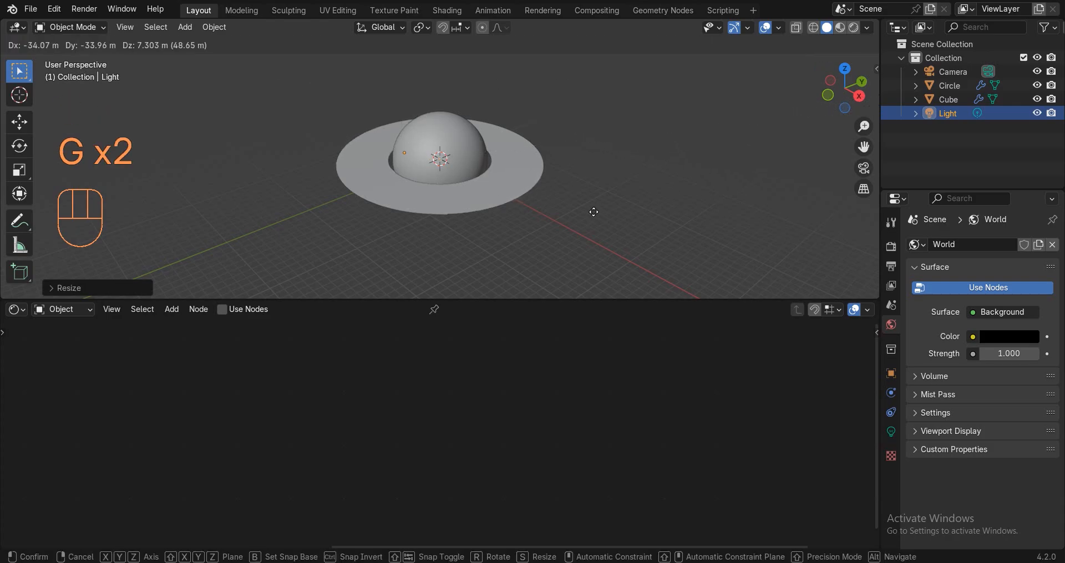
pyautogui.click(600, 199)
# Make the light a Sun of strength 10 and view Saturn in Rendered shading.
pyautogui.click(888, 430)
pyautogui.click(965, 306)
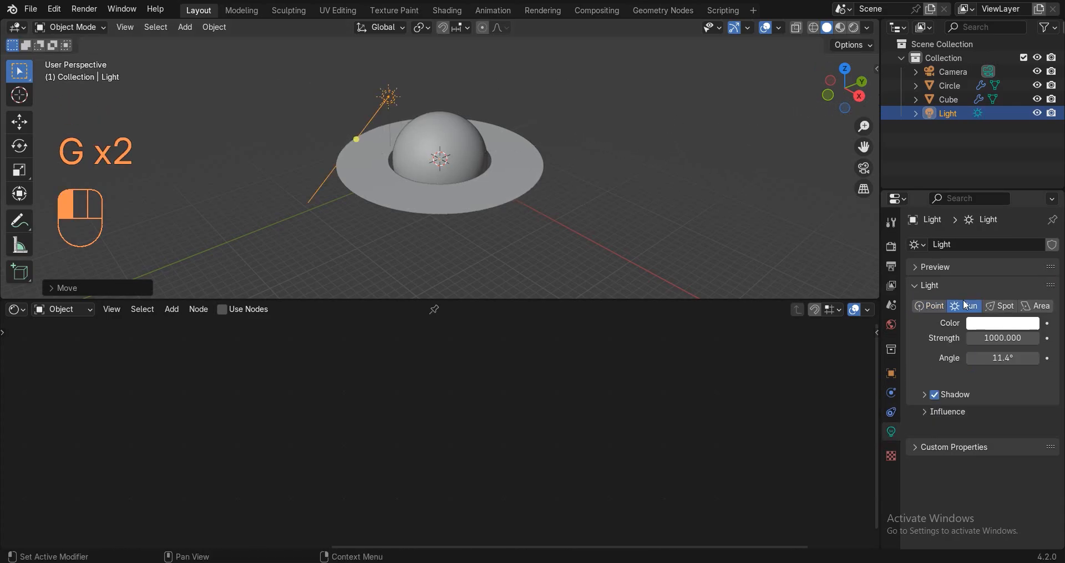
pyautogui.click(1002, 338)
pyautogui.write('10')
pyautogui.press('Return')
pyautogui.press('z')
pyautogui.click(677, 240)
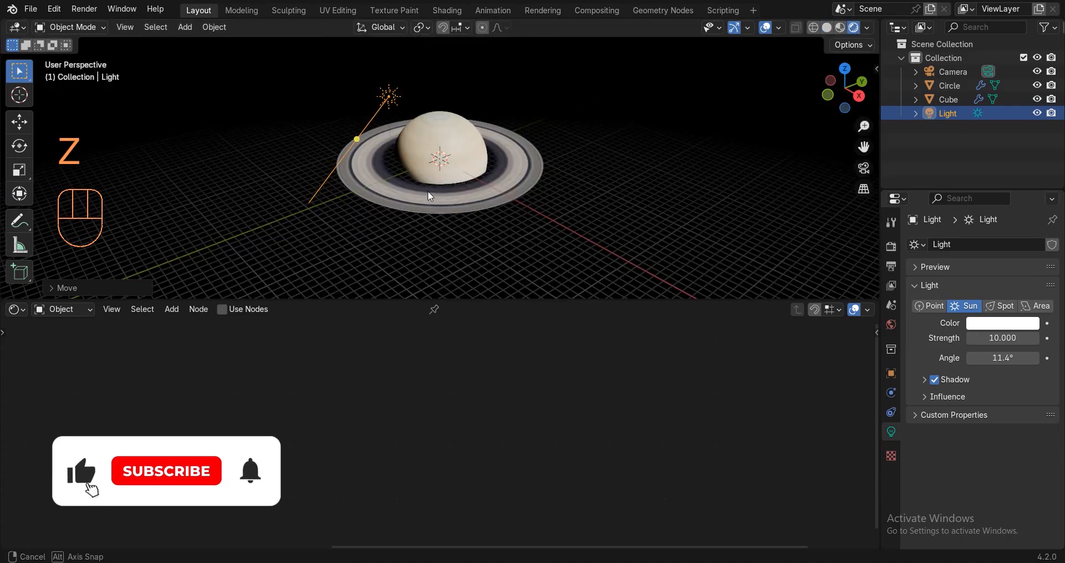
pyautogui.moveTo(677, 240)
pyautogui.mouseDown(button='middle')
pyautogui.moveTo(613, 174)
pyautogui.moveTo(536, 167)
pyautogui.moveTo(533, 182)
pyautogui.mouseUp(button='middle')
# Give the sun light a first rotation, enlarge the viewport, and show rendered shading without overlays.
pyautogui.scroll(4, 533, 182)
pyautogui.press('r')
pyautogui.click(549, 129)
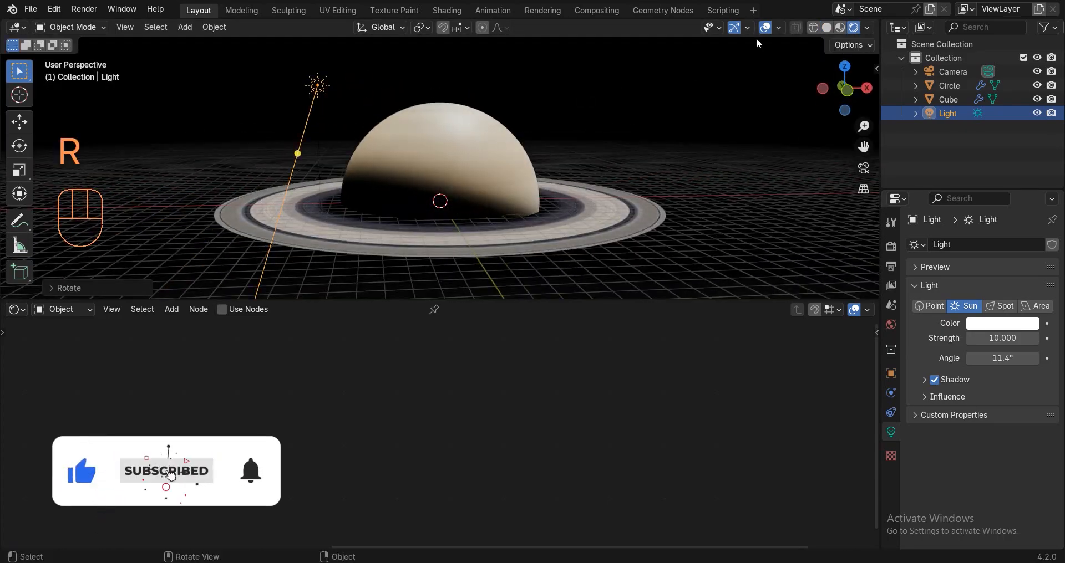
pyautogui.click(765, 27)
pyautogui.scroll(-2, 583, 172)
pyautogui.press('z')
pyautogui.click(327, 208)
pyautogui.moveTo(455, 299); pyautogui.dragTo(455, 359)
pyautogui.press('z')
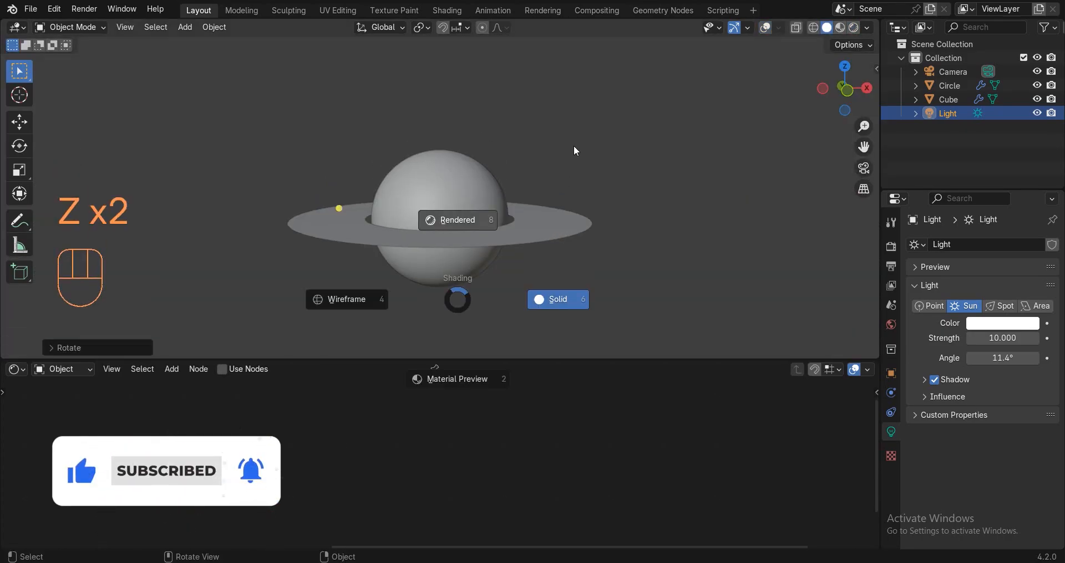
pyautogui.click(574, 145)
# Try rotating the sun light around its X, Y and Z axes.
pyautogui.press('r')
pyautogui.press('x')
pyautogui.click(573, 145)
pyautogui.press('r')
pyautogui.press('z')
pyautogui.press('r')
pyautogui.press('x')
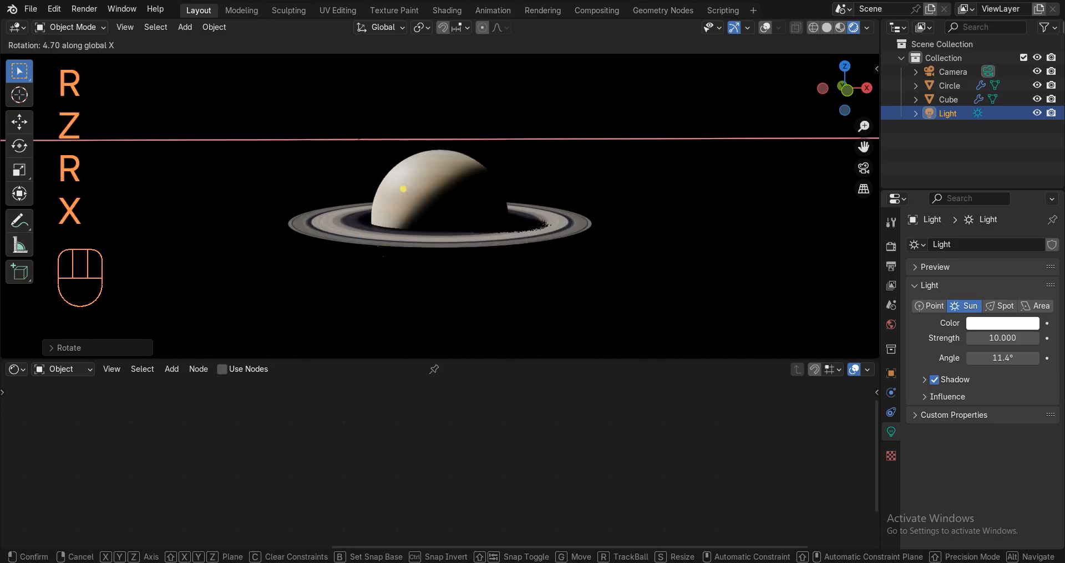
pyautogui.press('r')
pyautogui.press('y')
pyautogui.press('r')
pyautogui.press('x')
# Tilt the sun around X and then Z so it lights the planet from the side.
pyautogui.press('r')
pyautogui.press('z')
pyautogui.press('r')
pyautogui.press('x')
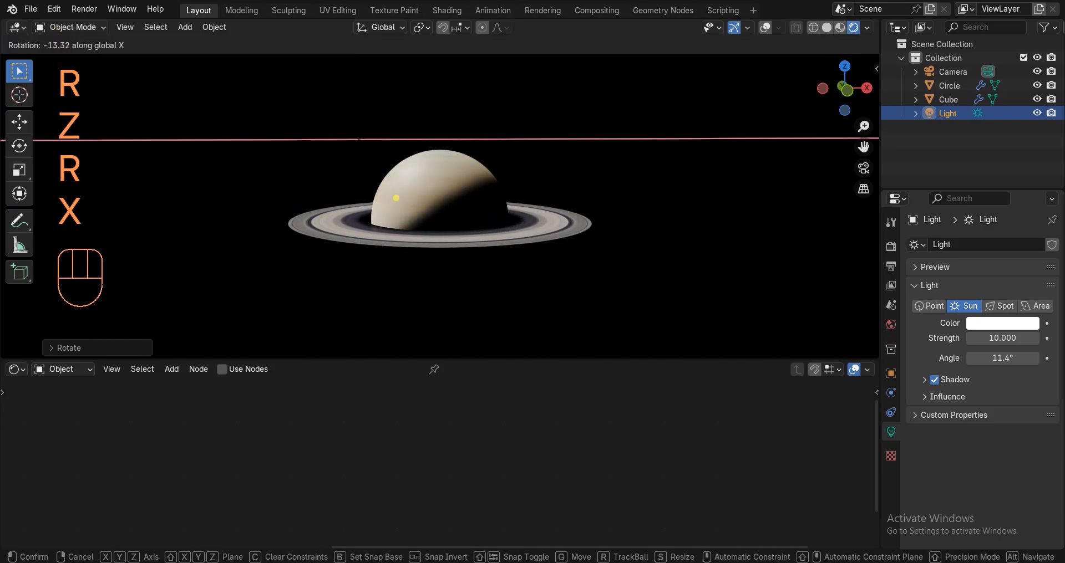
pyautogui.press('r')
pyautogui.press('y')
pyautogui.press('r')
pyautogui.press('x')
pyautogui.click(597, 194)
pyautogui.press('r')
pyautogui.press('z')
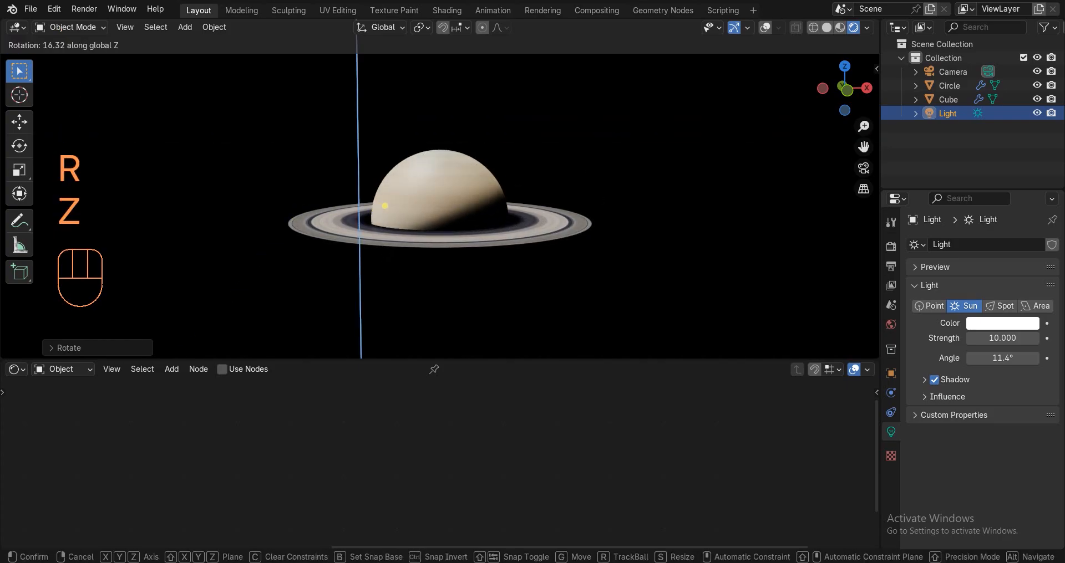
pyautogui.click(564, 235)
# Tilt Saturn's ring with a rotation while in solid shading.
pyautogui.scroll(3, 565, 235)
pyautogui.moveTo(565, 235); pyautogui.dragTo(565, 229, button='middle')
pyautogui.click(653, 185)
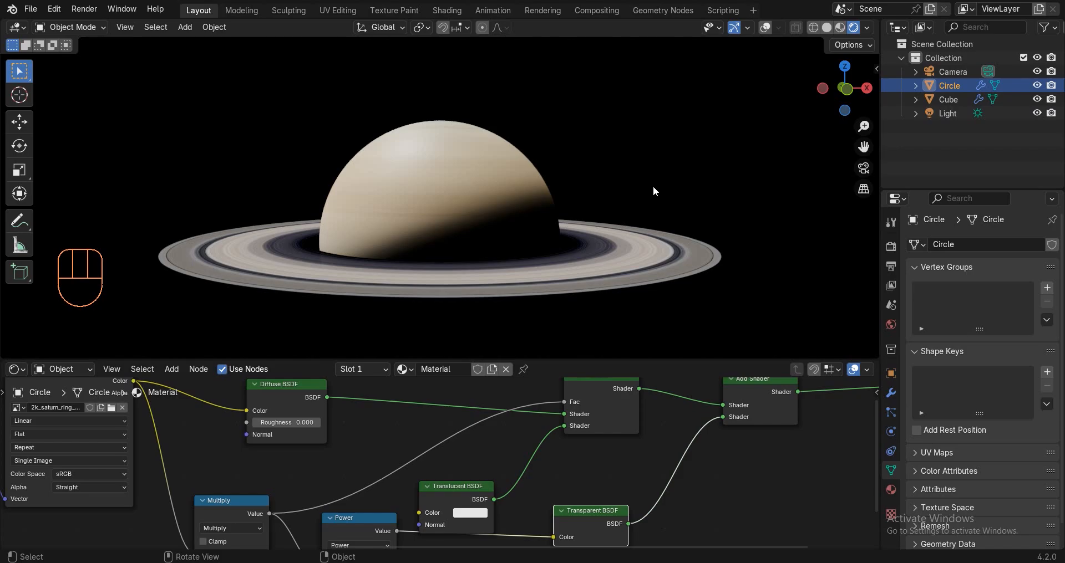
pyautogui.scroll(-3, 653, 185)
pyautogui.press('z')
pyautogui.click(723, 79)
pyautogui.press('r')
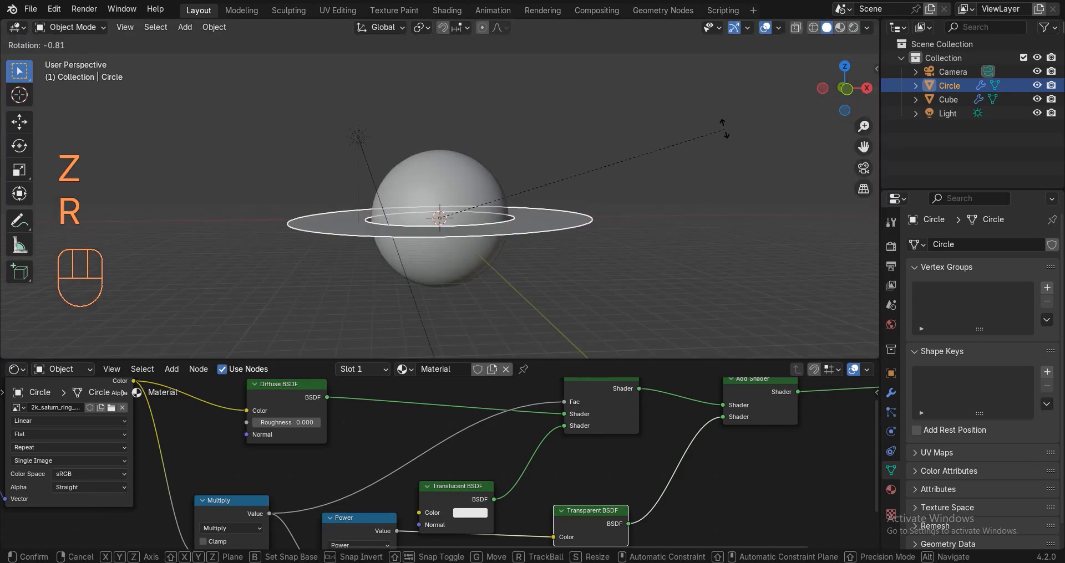
pyautogui.click(712, 191)
# Return to rendered shading without overlays and rotate the sun light again.
pyautogui.press('z')
pyautogui.click(629, 145)
pyautogui.click(766, 27)
pyautogui.moveTo(684, 139); pyautogui.dragTo(685, 149, button='middle')
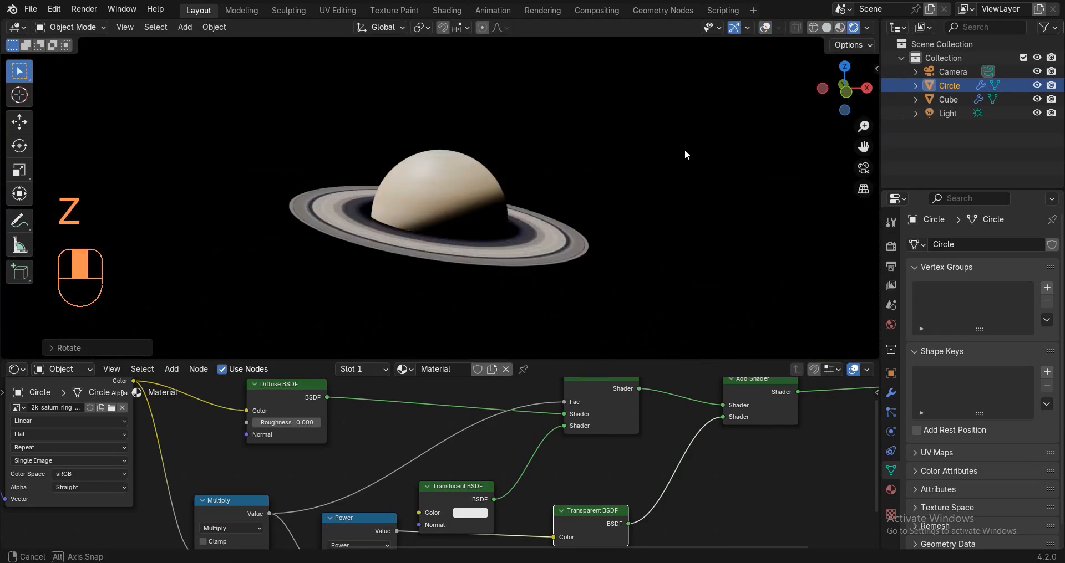
pyautogui.click(947, 113)
pyautogui.press('r')
pyautogui.click(738, 161)
# Re-angle the sun light once more using Z, X and Y axis constraints.
pyautogui.press('r')
pyautogui.press('z')
pyautogui.press('r')
pyautogui.press('x')
pyautogui.press('r')
pyautogui.press('y')
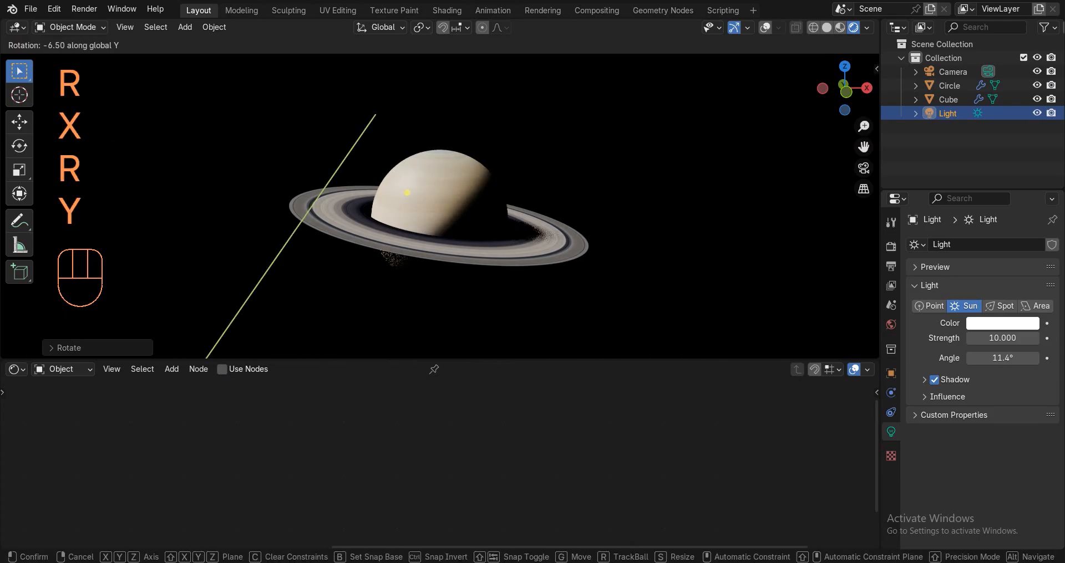
pyautogui.click(600, 187)
# Restore solid shading with overlays and align the camera to the current view.
pyautogui.press('z')
pyautogui.scroll(2, 531, 212)
pyautogui.click(765, 27)
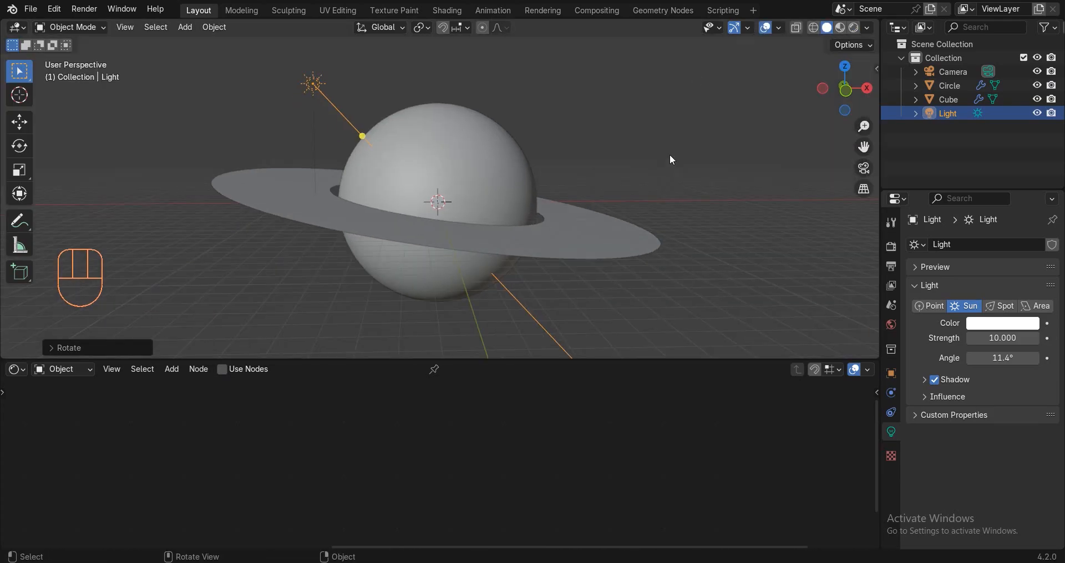
pyautogui.scroll(1, 643, 175)
pyautogui.keyDown('shift'); pyautogui.moveTo(632, 184); pyautogui.dragTo(633, 178, button='middle'); pyautogui.keyUp('shift')
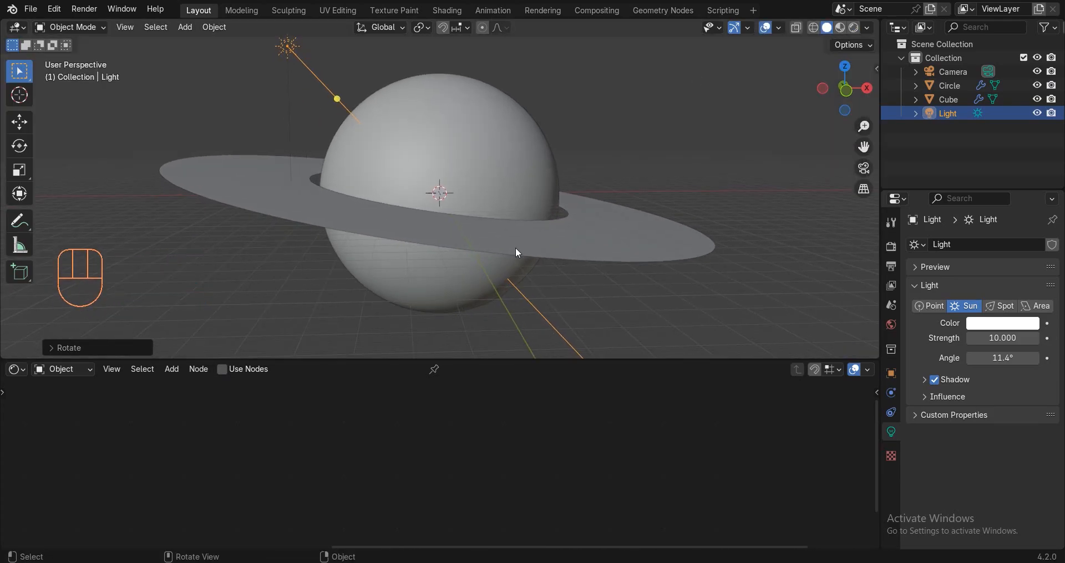
pyautogui.press('ctrl+alt+KP_0')
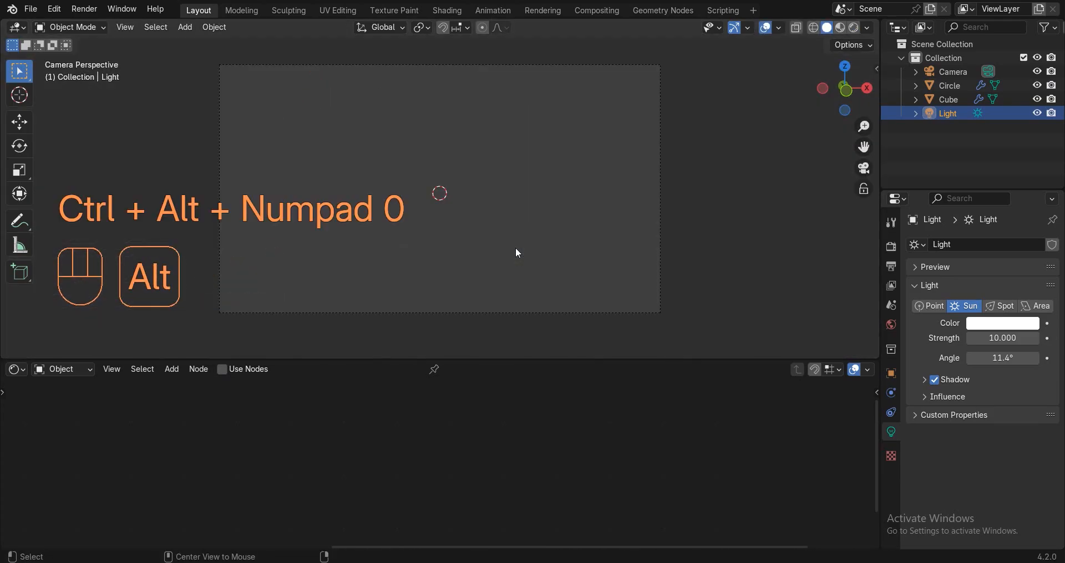
# Set the camera's clip end to 5000 m and adjust its scale.
pyautogui.click(556, 65)
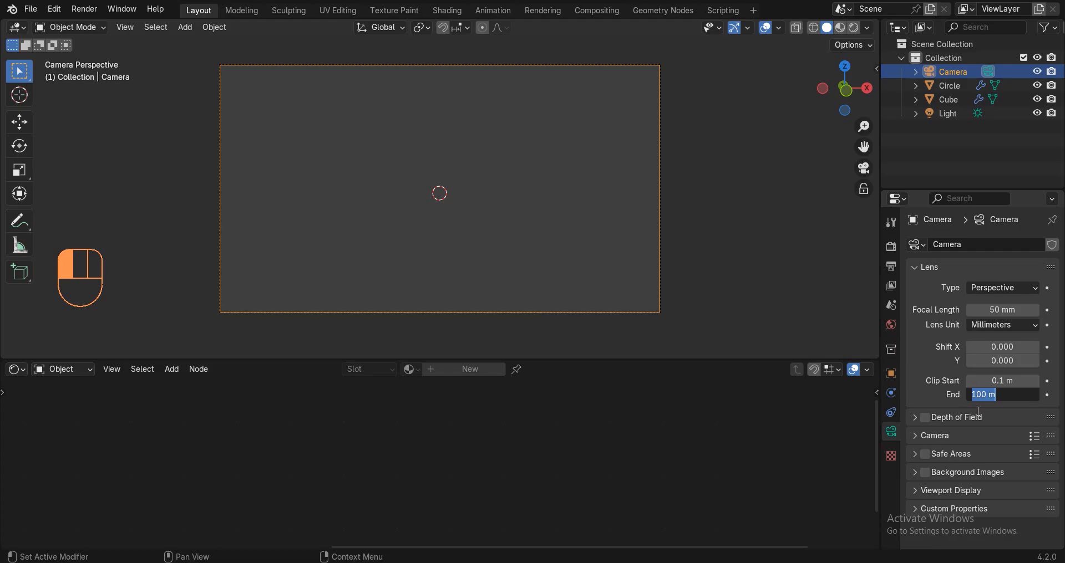
pyautogui.click(662, 425)
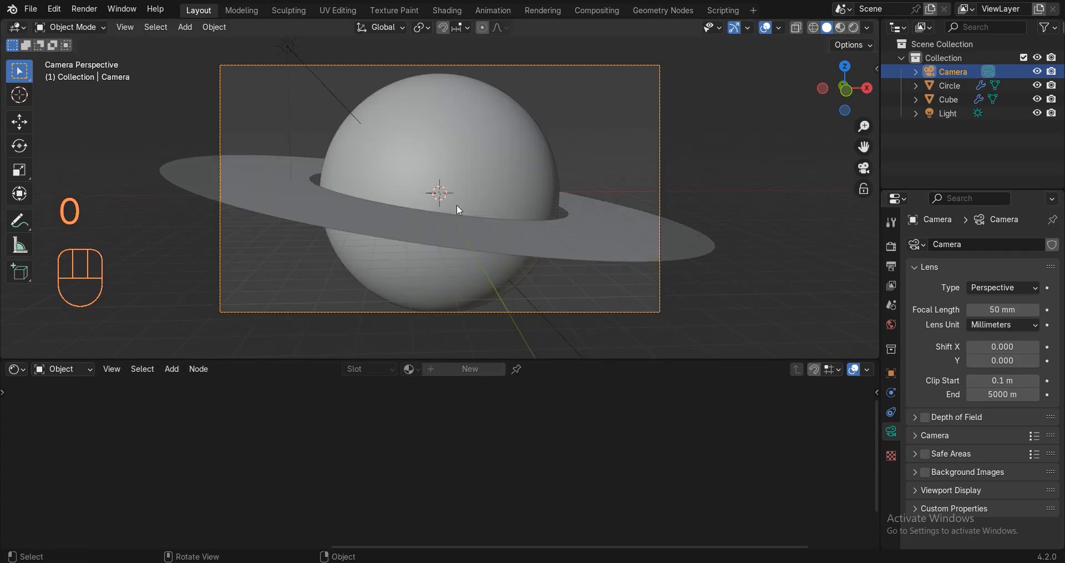
pyautogui.moveTo(540, 184); pyautogui.dragTo(510, 225, button='middle')
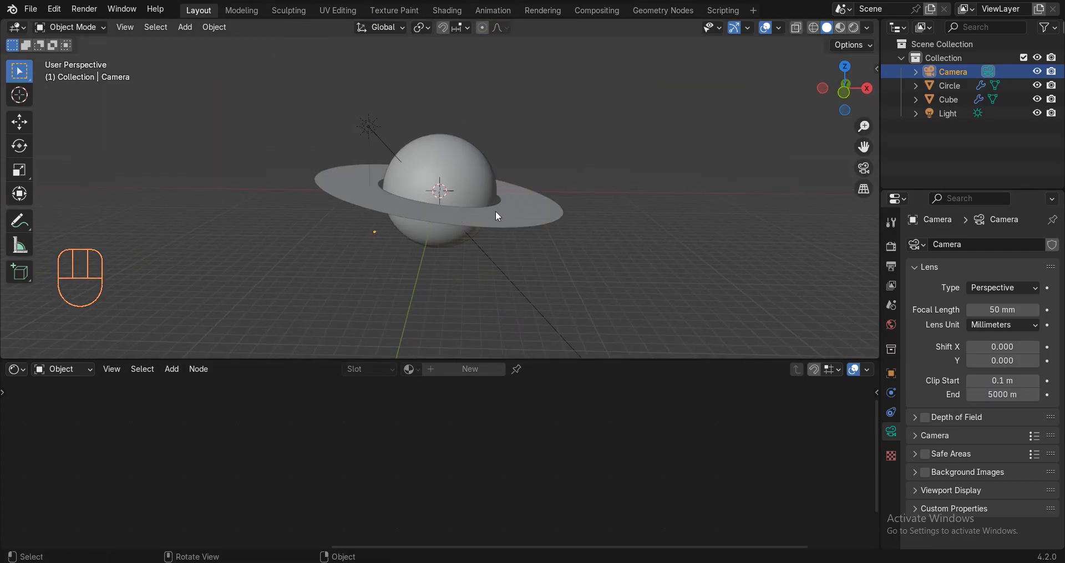
pyautogui.press('s')
pyautogui.click(510, 225)
# Move the camera along local Z, view through it, and set passepartout to 1.000.
pyautogui.press('g')
pyautogui.press('z')
pyautogui.press('z')
pyautogui.click(510, 303)
pyautogui.press('KP_0')
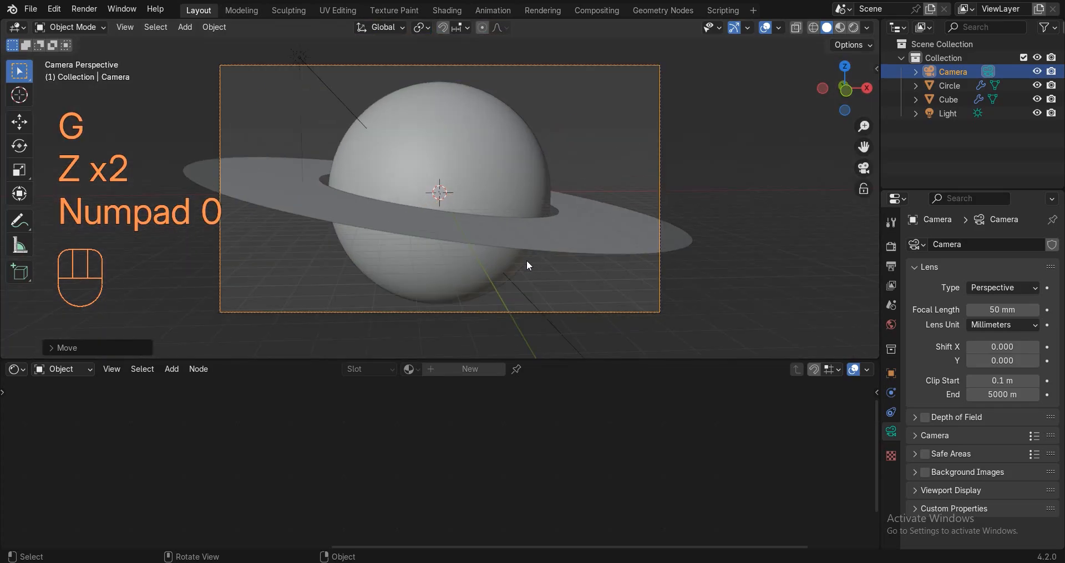
pyautogui.click(949, 491)
pyautogui.scroll(-4, 990, 508)
pyautogui.moveTo(990, 501); pyautogui.dragTo(1034, 501)
# Pull the camera back along its view axis to frame the planet and ring.
pyautogui.press('g')
pyautogui.press('z')
pyautogui.press('z')
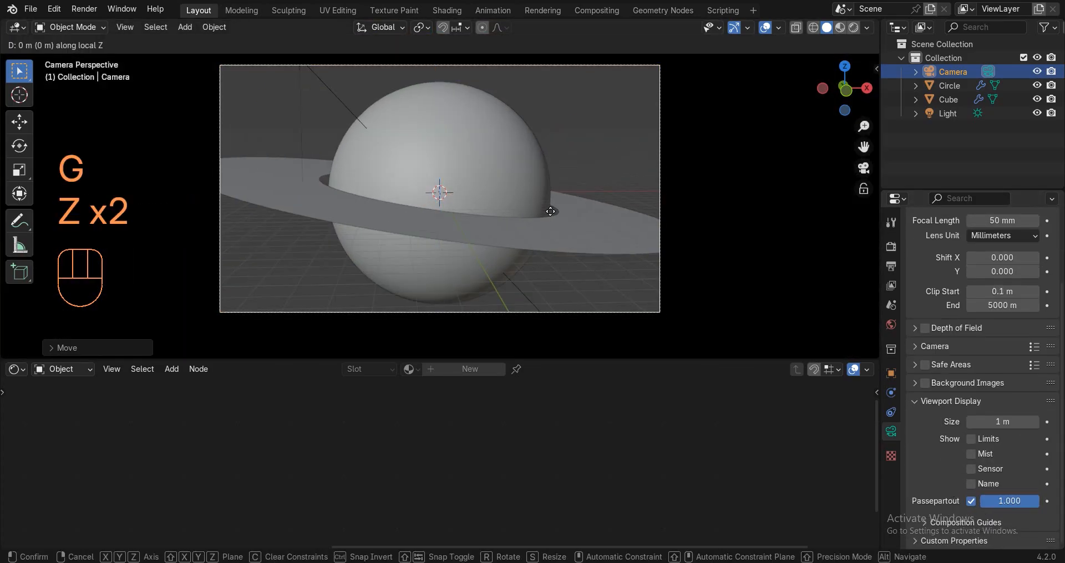
pyautogui.press('g')
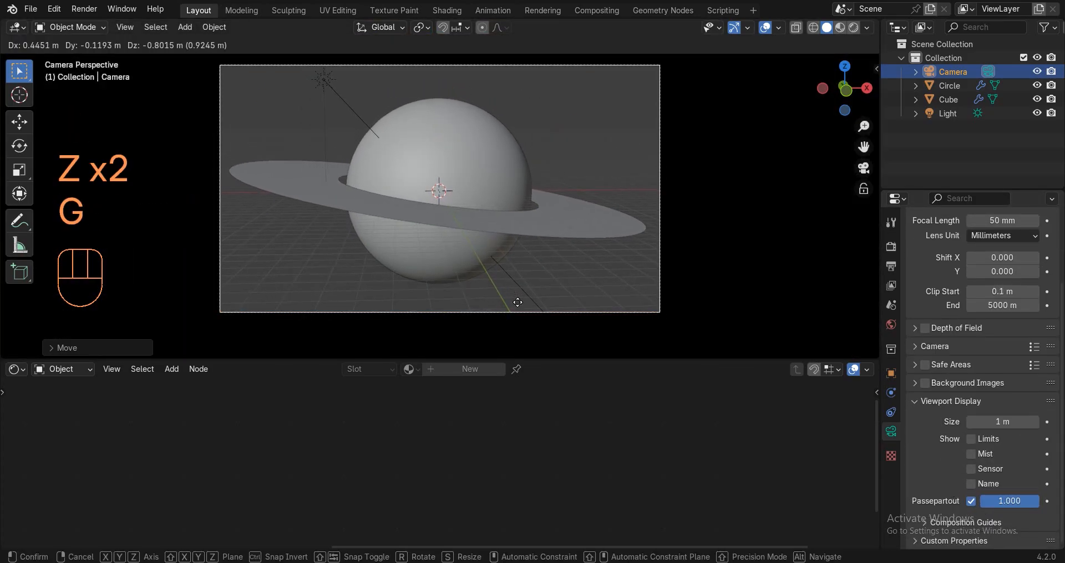
pyautogui.click(482, 284)
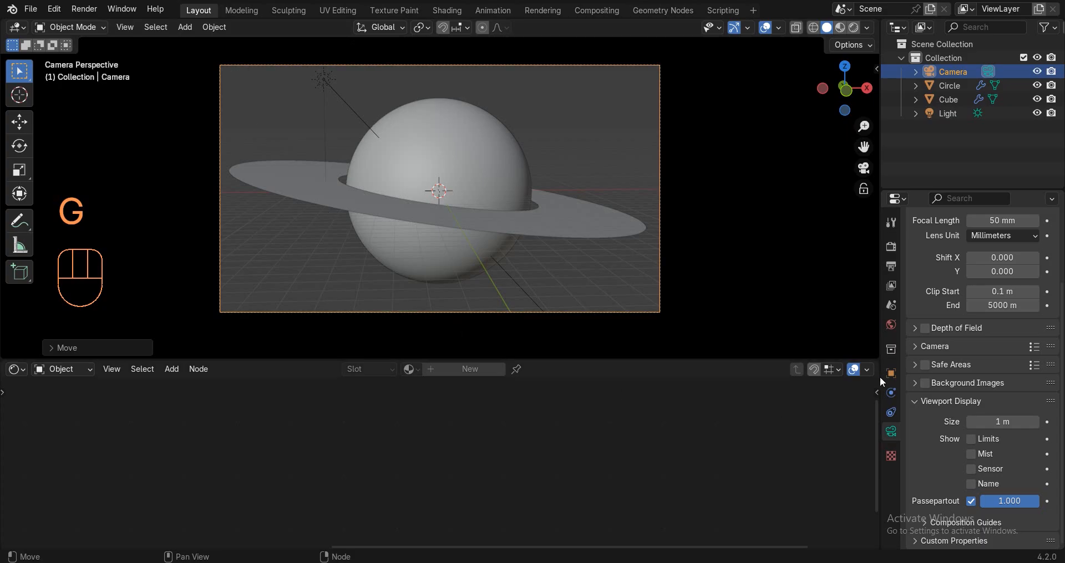
# Set the render resolution to 2560 × 1280 px in Output Properties.
pyautogui.click(891, 266)
pyautogui.doubleClick(1003, 263)
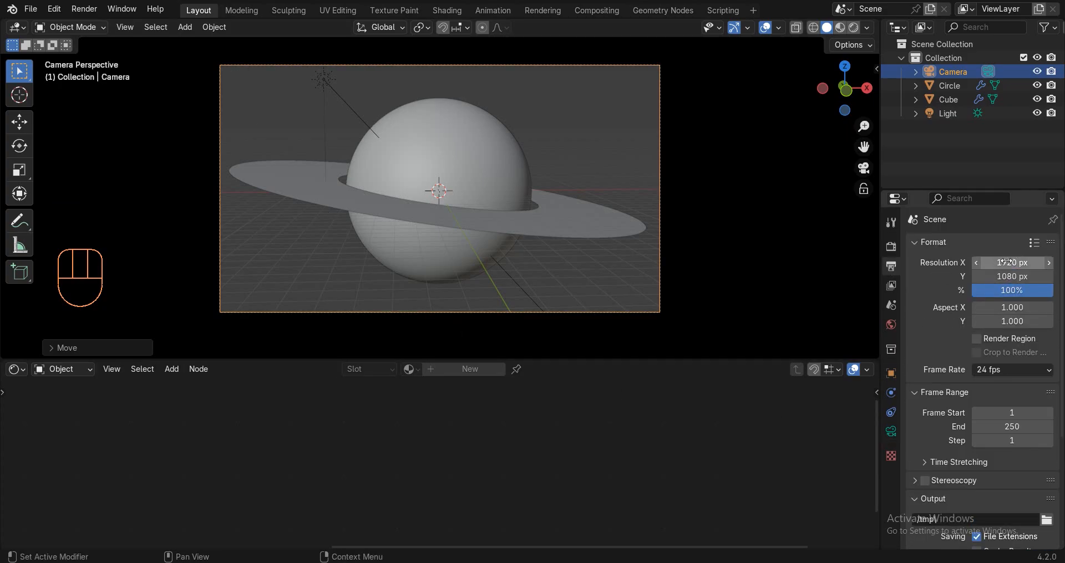
pyautogui.write('2560')
pyautogui.press('Return')
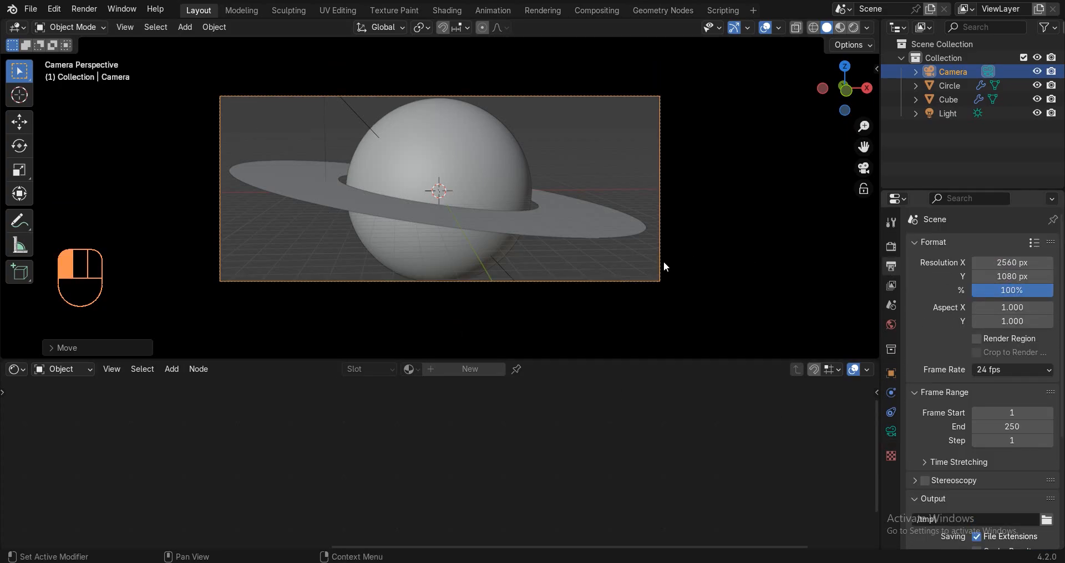
pyautogui.doubleClick(990, 278)
pyautogui.write('1280')
pyautogui.press('Return')
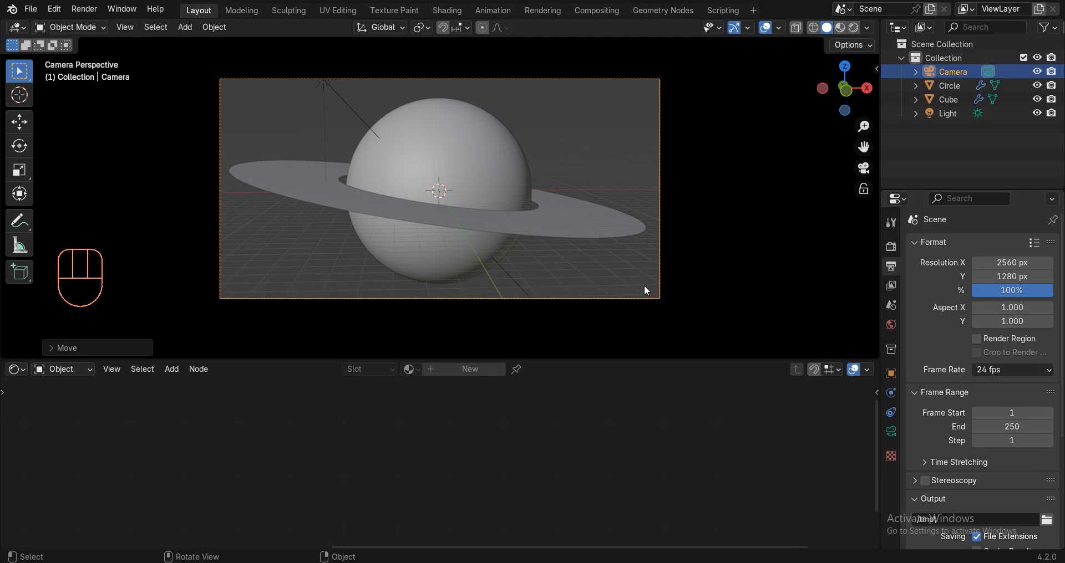
# Dolly the camera back along its local Z axis to frame the wider 2:1 shot.
pyautogui.press('g')
pyautogui.press('z')
pyautogui.press('z')
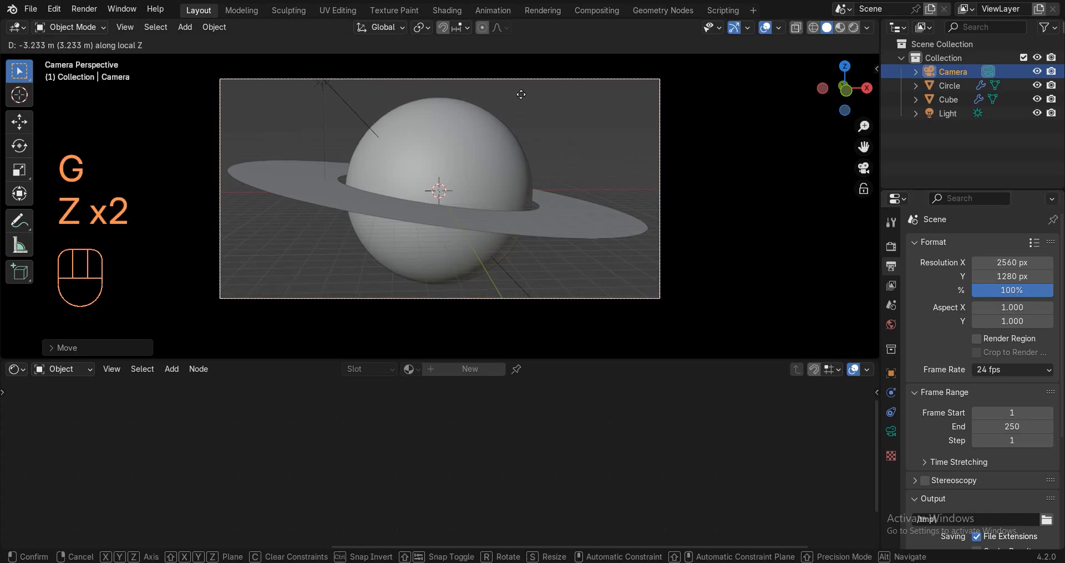
pyautogui.click(509, 324)
pyautogui.press('g')
pyautogui.press('z')
pyautogui.press('z')
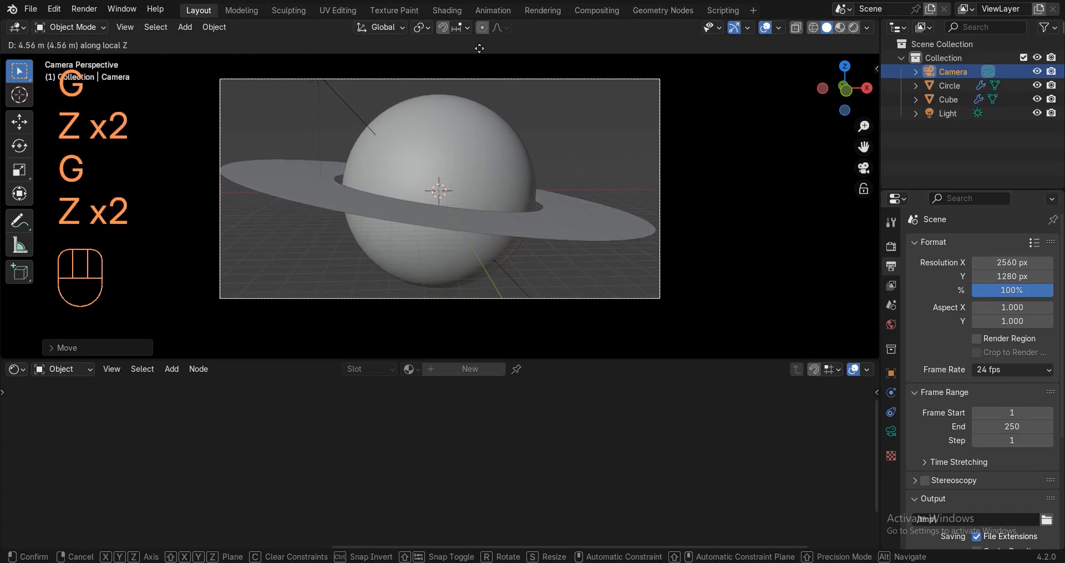
pyautogui.click(483, 123)
pyautogui.press('g')
pyautogui.click(485, 141)
# Check the ring's modifiers, then preview the scene in Material and Rendered shading.
pyautogui.click(476, 222)
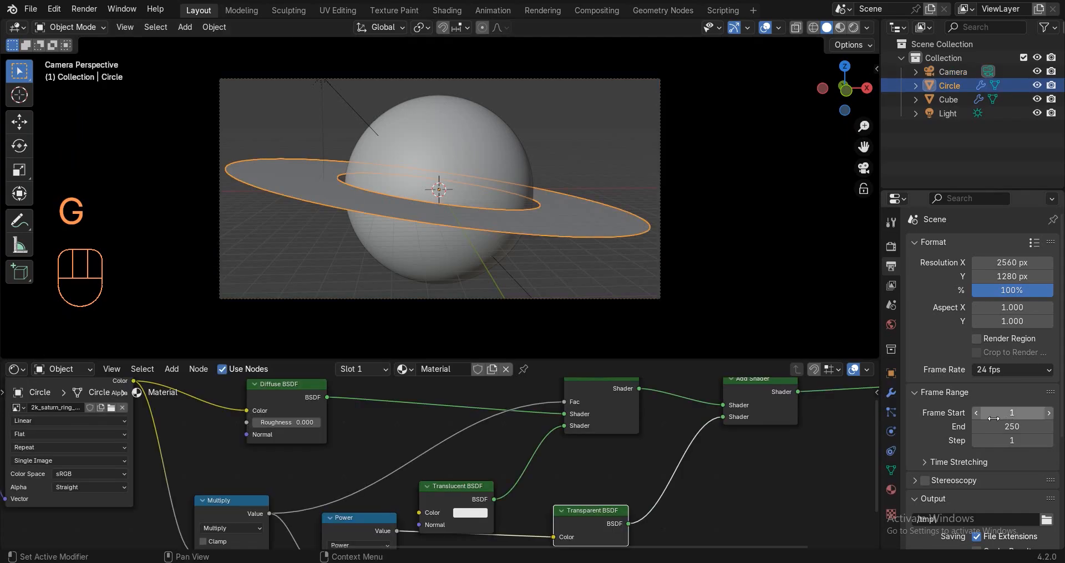
pyautogui.click(891, 394)
pyautogui.click(750, 39)
pyautogui.press('z')
pyautogui.click(671, 291)
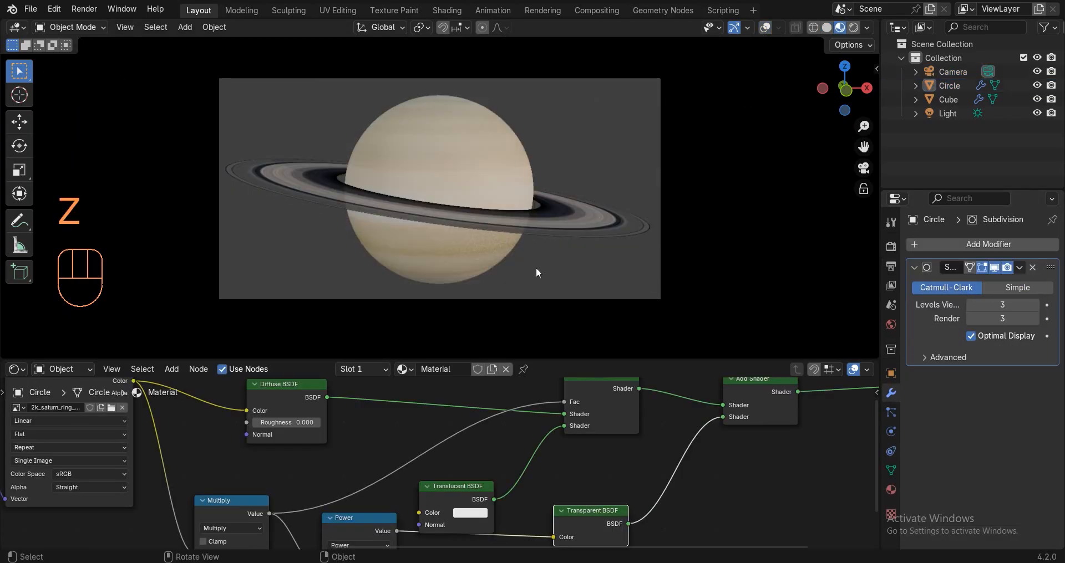
pyautogui.press('z')
pyautogui.click(538, 75)
pyautogui.scroll(4, 461, 189)
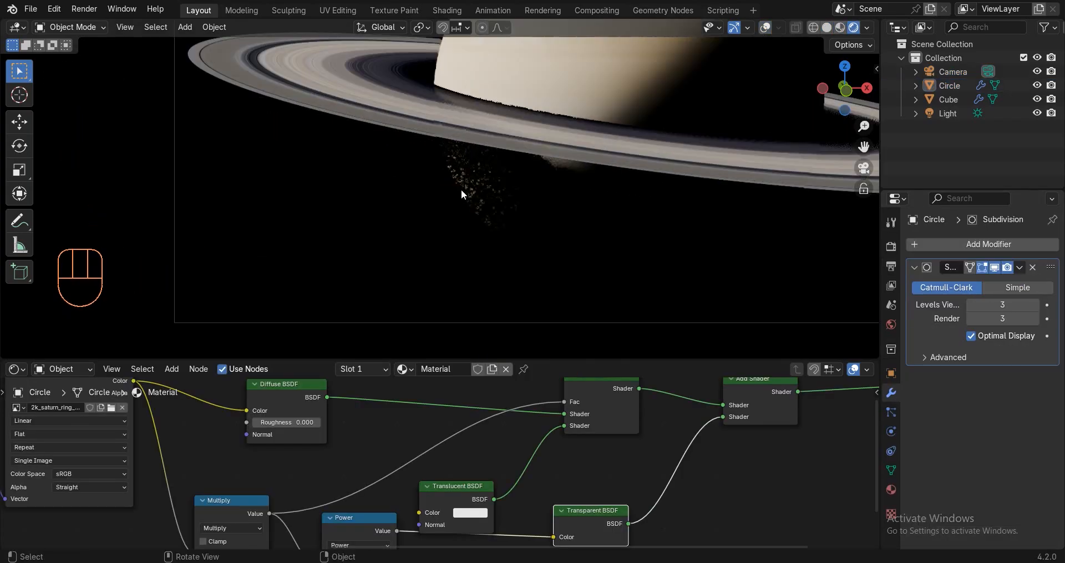
pyautogui.scroll(2, 398, 220)
pyautogui.scroll(-5, 388, 228)
# Toggle the shadow option in the render settings and return to Rendered preview.
pyautogui.press('z')
pyautogui.click(891, 247)
pyautogui.scroll(-2, 923, 386)
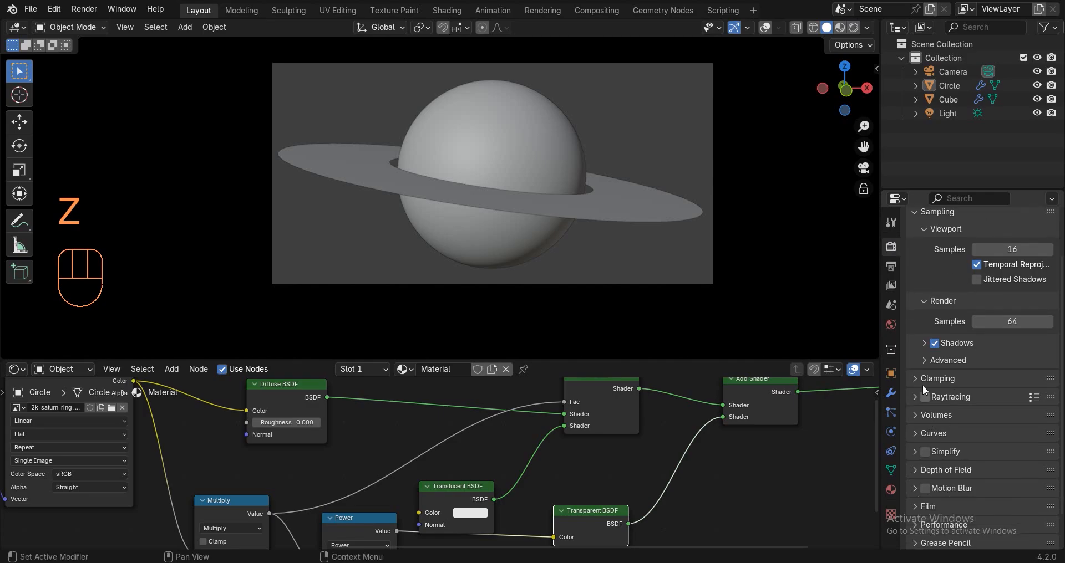
pyautogui.click(933, 347)
pyautogui.click(936, 347)
pyautogui.press('z')
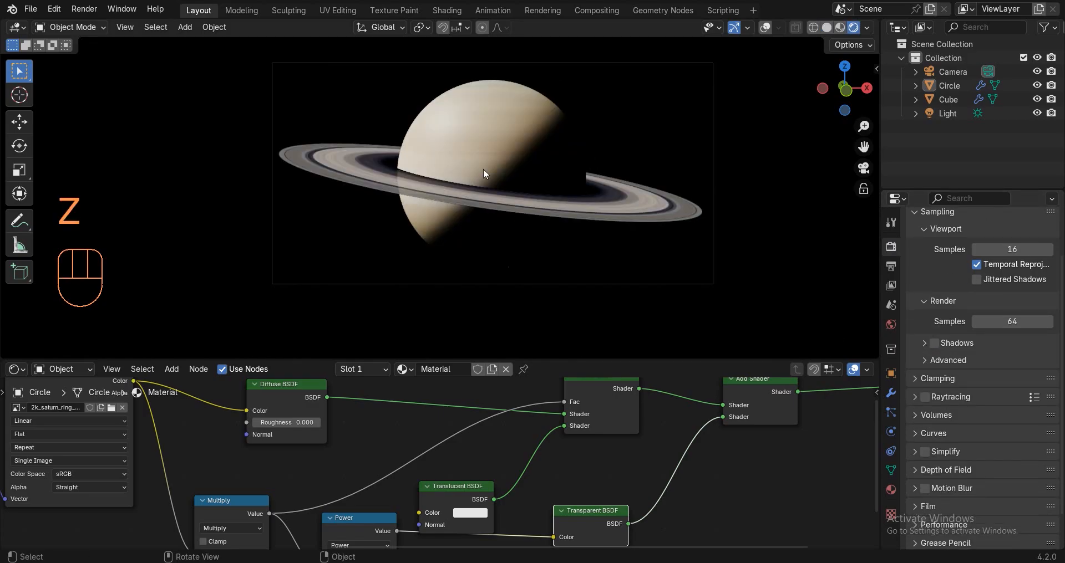
# Select the Sun light and rotate it freely, then around the X axis.
pyautogui.click(766, 27)
pyautogui.click(929, 114)
pyautogui.press('r')
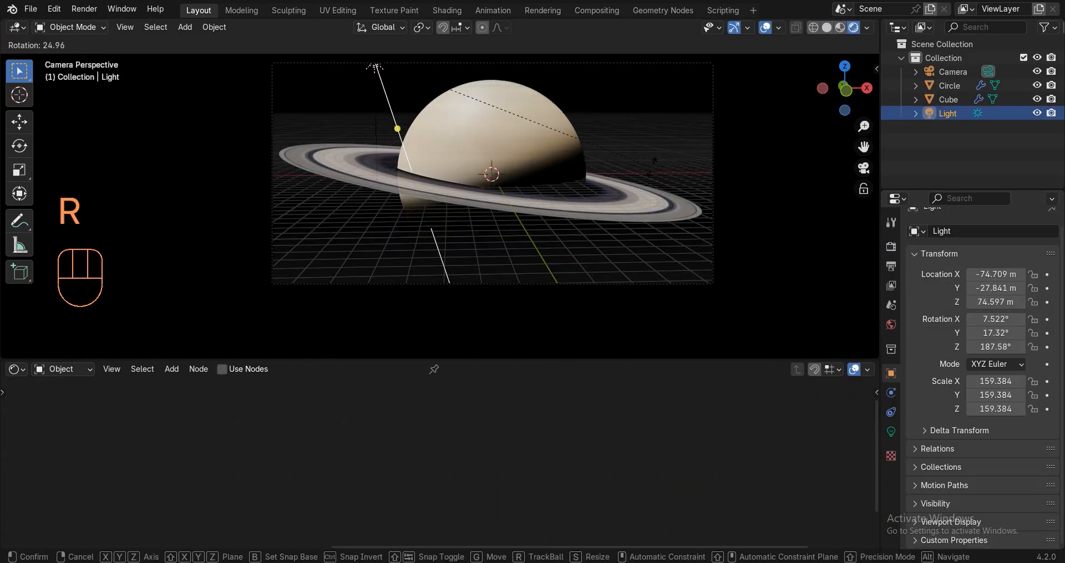
pyautogui.click(618, 145)
pyautogui.click(766, 27)
pyautogui.press('r')
pyautogui.press('x')
pyautogui.click(633, 166)
# Fine-tune the Sun light's angle with further Z, Y, Z and X rotations.
pyautogui.press('r')
pyautogui.press('z')
pyautogui.click(639, 119)
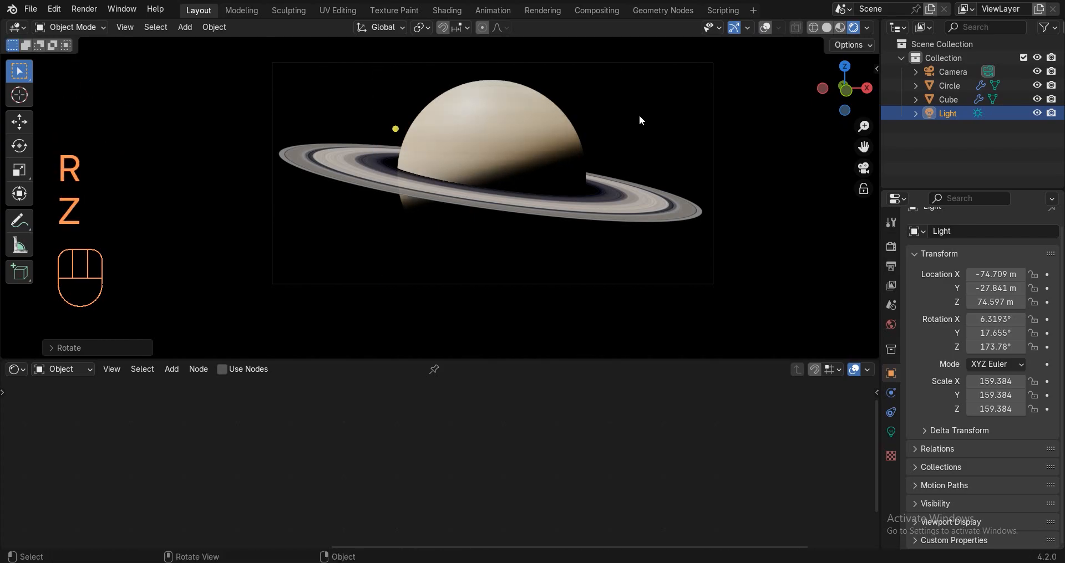
pyautogui.press('r')
pyautogui.press('y')
pyautogui.click(635, 152)
pyautogui.press('r')
pyautogui.press('z')
pyautogui.click(624, 189)
pyautogui.press('r')
pyautogui.press('x')
pyautogui.click(594, 222)
# Rotate the ring slightly to about a 9.5° tilt, checking it in rendered preview.
pyautogui.press('z')
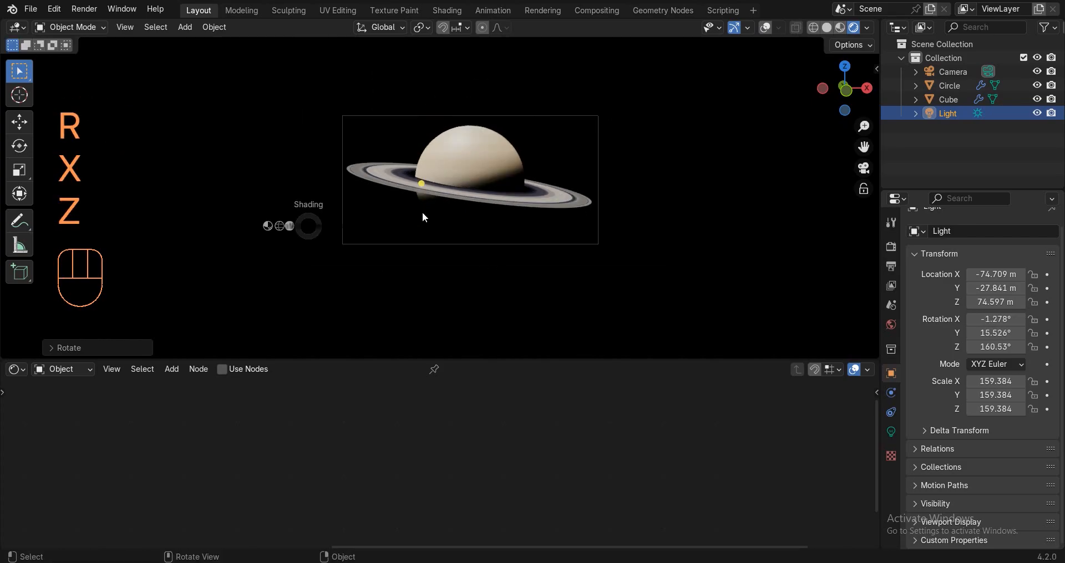
pyautogui.click(637, 214)
pyautogui.press('r')
pyautogui.click(636, 220)
pyautogui.press('z')
pyautogui.click(636, 98)
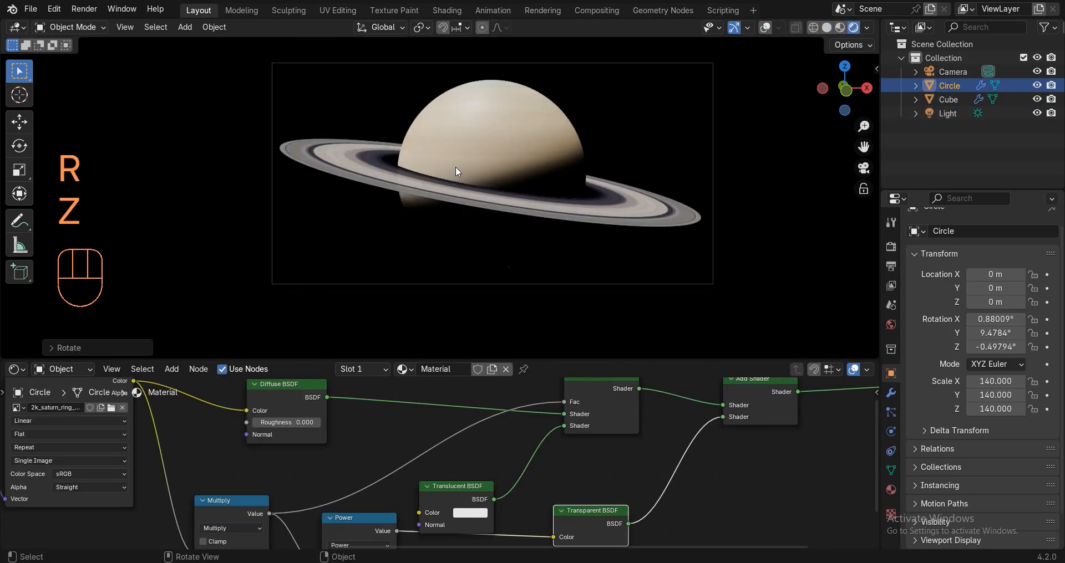
pyautogui.press('z')
pyautogui.click(662, 117)
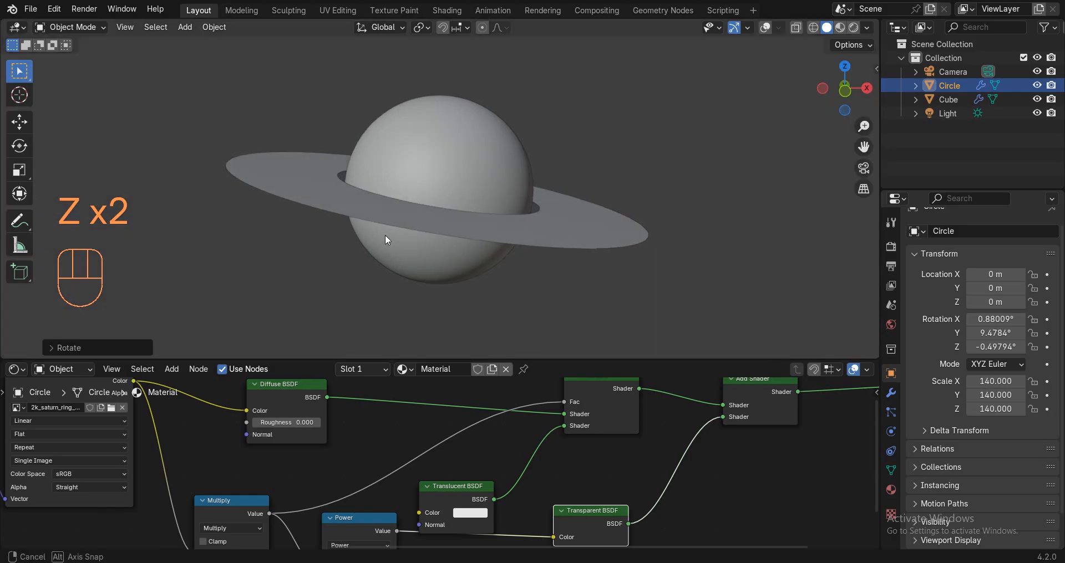
pyautogui.scroll(-2, 388, 237)
# Return to Rendered preview and switch the shader editor to the World node tree.
pyautogui.press('z')
pyautogui.click(475, 116)
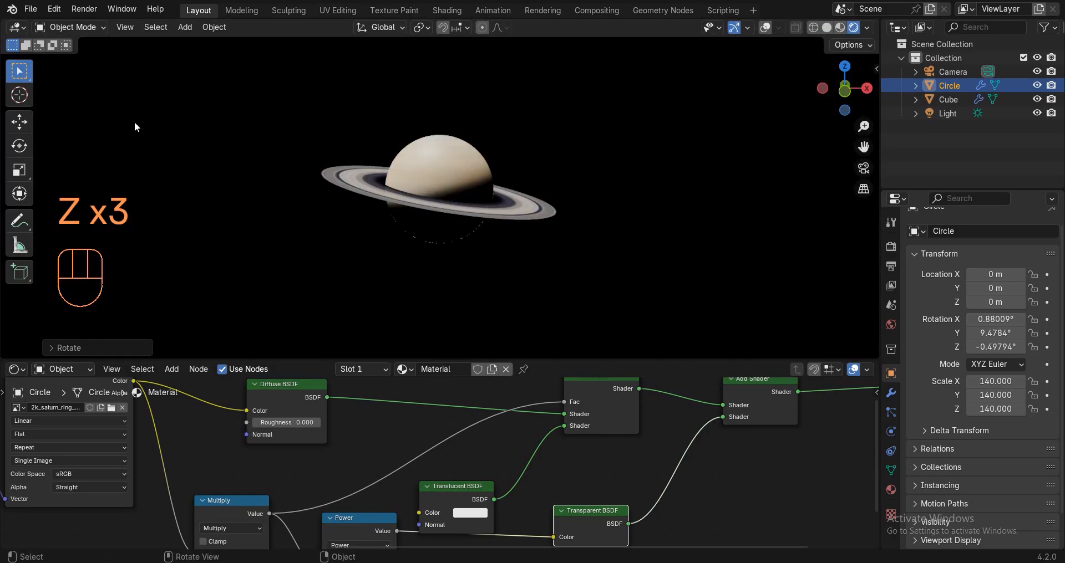
pyautogui.click(76, 371)
pyautogui.click(106, 417)
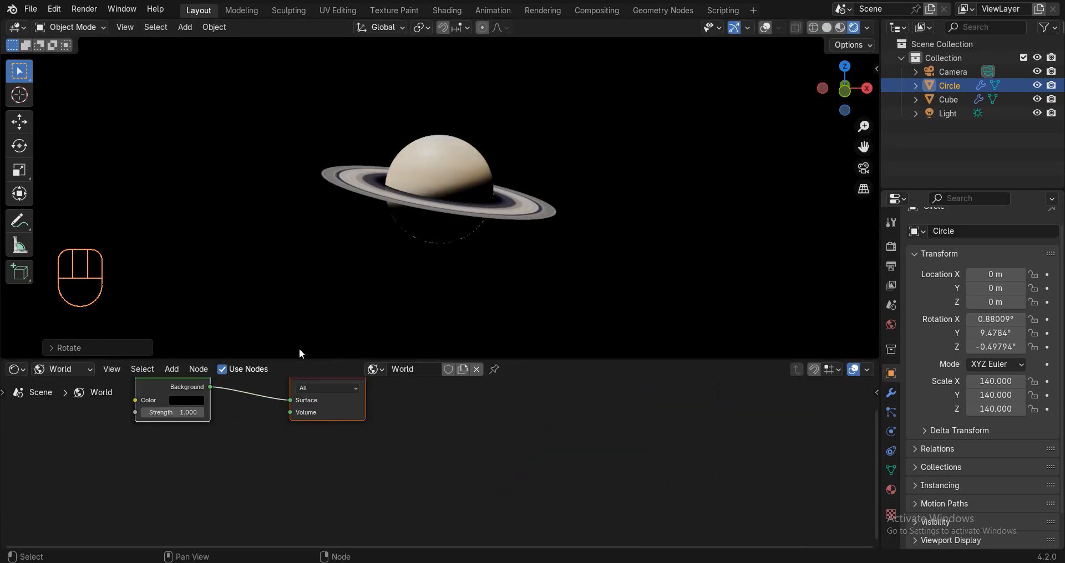
# Enlarge the node editor and add a Noise Texture with Scale 550 left of Background.
pyautogui.press('z')
pyautogui.click(356, 339)
pyautogui.moveTo(352, 359); pyautogui.dragTo(336, 184)
pyautogui.moveTo(445, 416); pyautogui.dragTo(447, 283, button='middle')
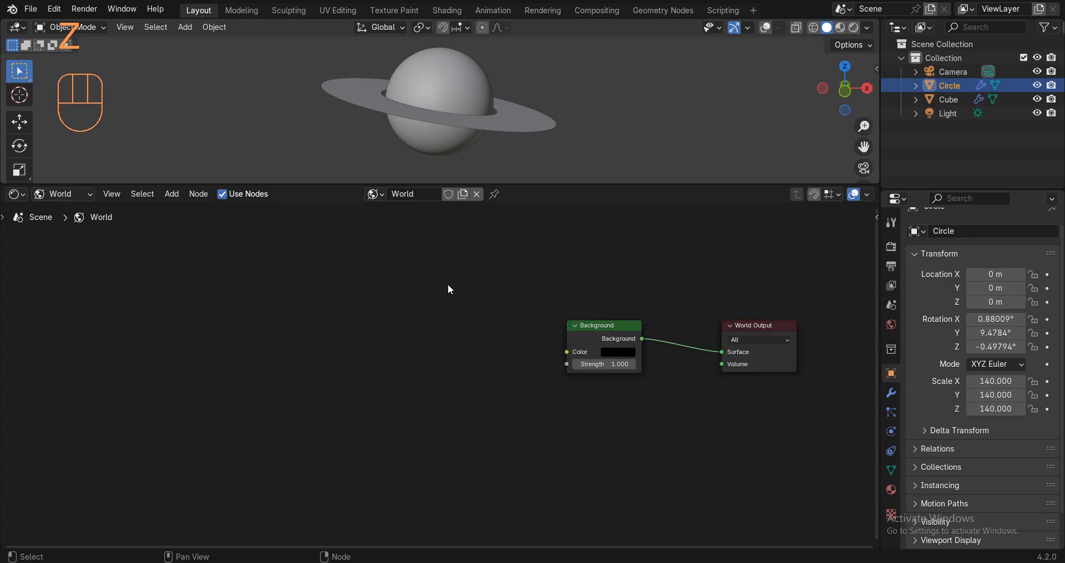
pyautogui.hotkey('shift', 'a')
pyautogui.write('noise')
pyautogui.press('Return')
pyautogui.click(112, 334)
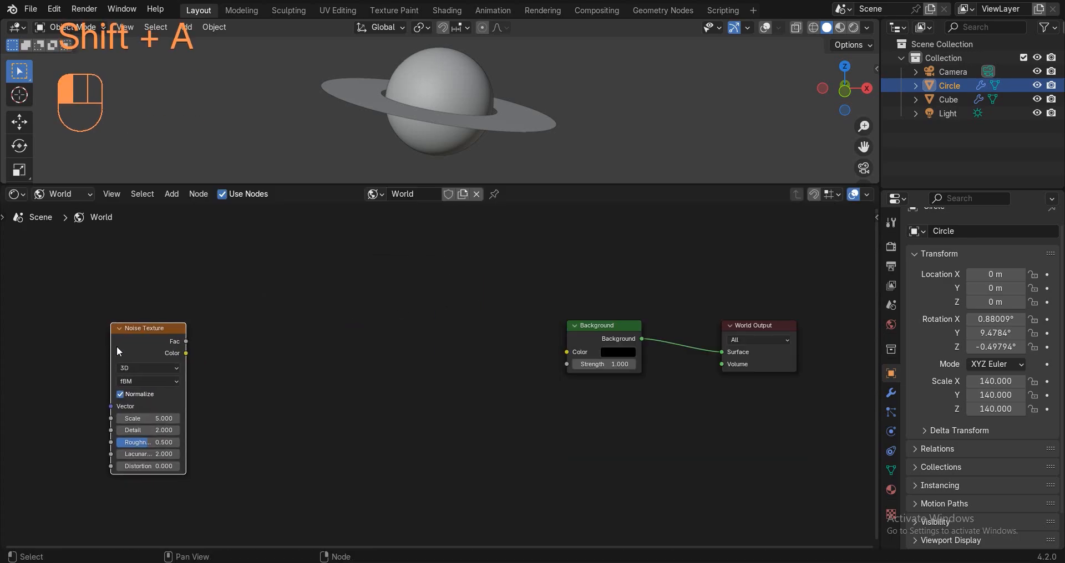
pyautogui.moveTo(148, 414); pyautogui.dragTo(309, 384, button='middle')
pyautogui.scroll(3, 308, 384)
pyautogui.write('556')
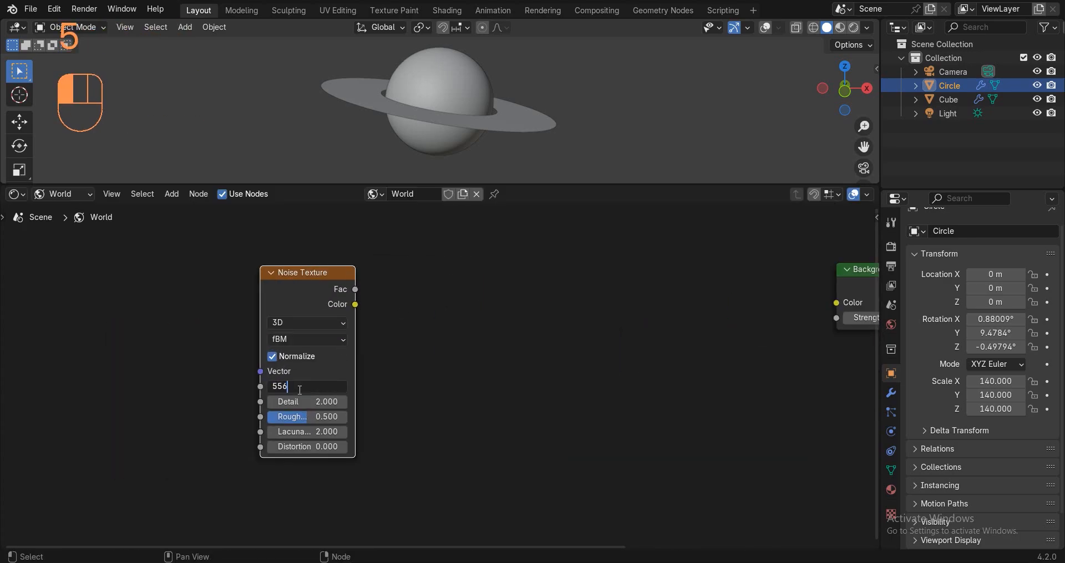
pyautogui.write('0')
pyautogui.press('Return')
# Add a Color Ramp fed by noise Fac, narrow its stops (white at ~0.92), and link it to Background Color.
pyautogui.hotkey('shift', 'a')
pyautogui.write('color')
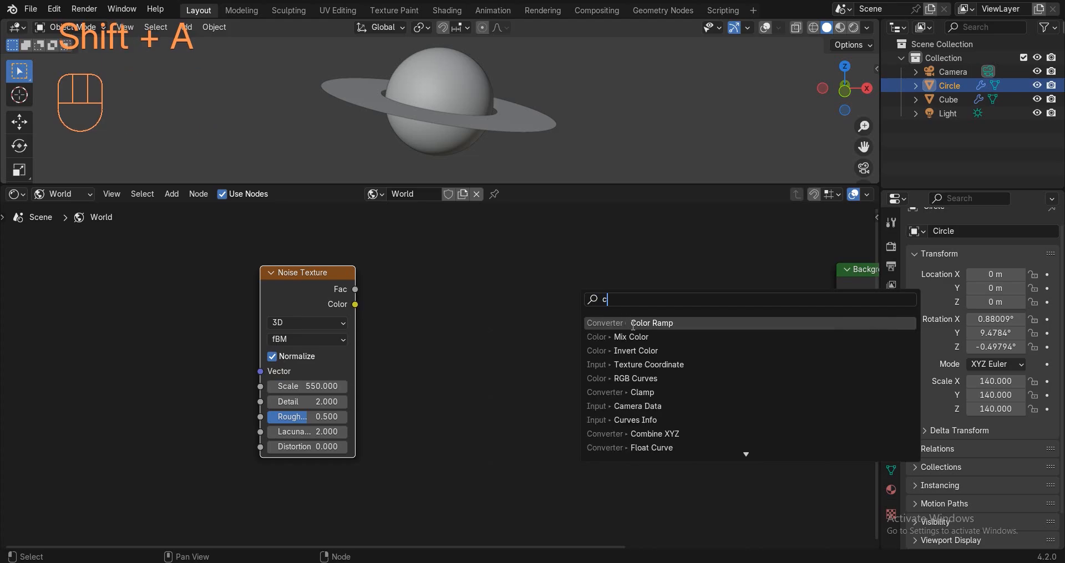
pyautogui.press('Return')
pyautogui.click(448, 271)
pyautogui.moveTo(355, 289); pyautogui.dragTo(448, 400)
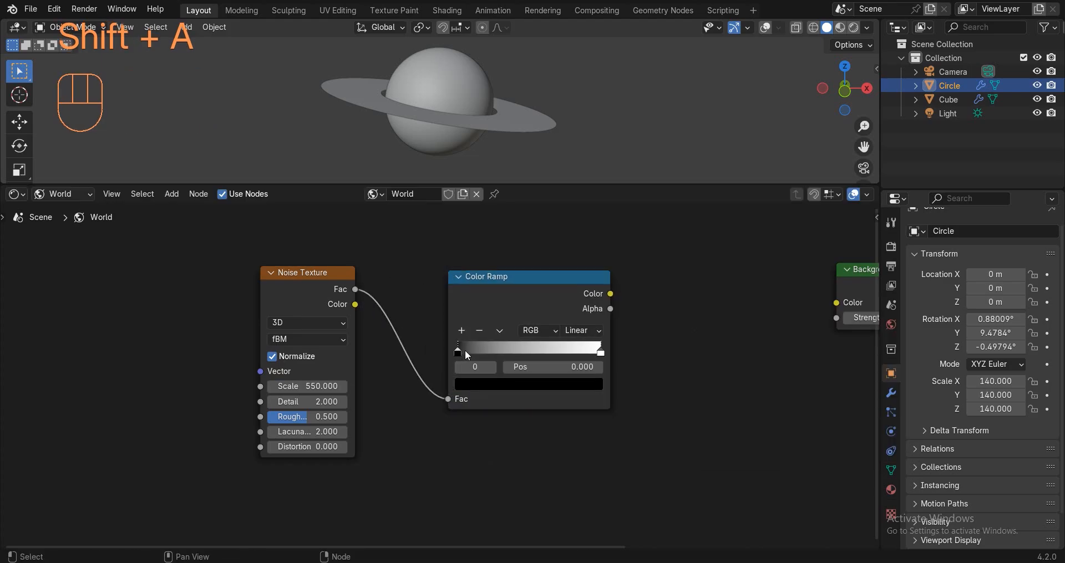
pyautogui.moveTo(465, 351); pyautogui.dragTo(548, 349)
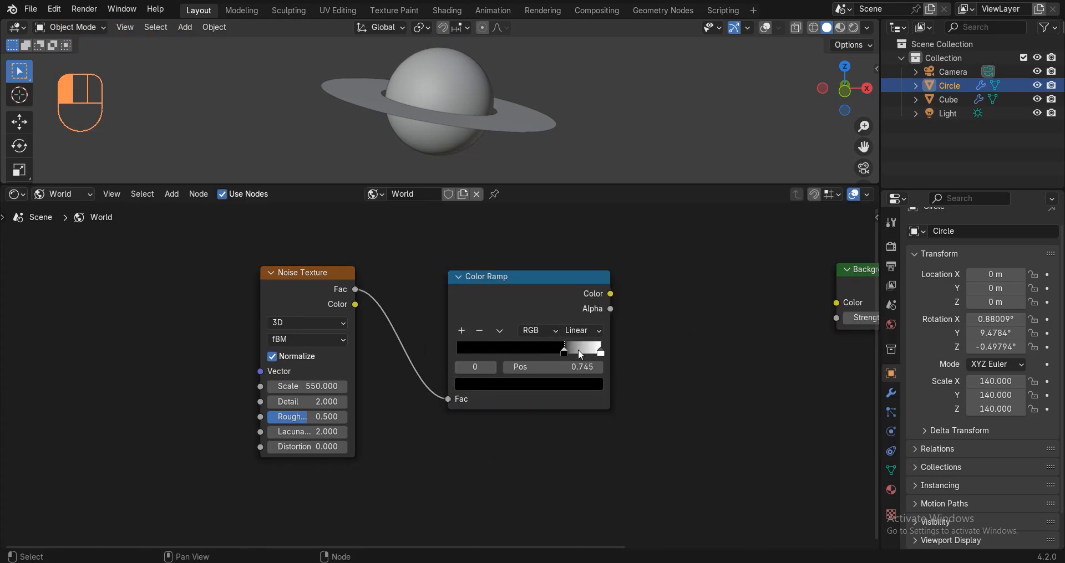
pyautogui.scroll(4, 590, 356)
pyautogui.moveTo(580, 369); pyautogui.dragTo(560, 368)
pyautogui.scroll(-2, 560, 368)
pyautogui.moveTo(560, 367); pyautogui.dragTo(446, 396, button='middle')
pyautogui.moveTo(441, 331); pyautogui.dragTo(701, 346)
# Insert a Math node on the Background link set to Multiply with a value of 15.
pyautogui.hotkey('shift', 'a')
pyautogui.write('math')
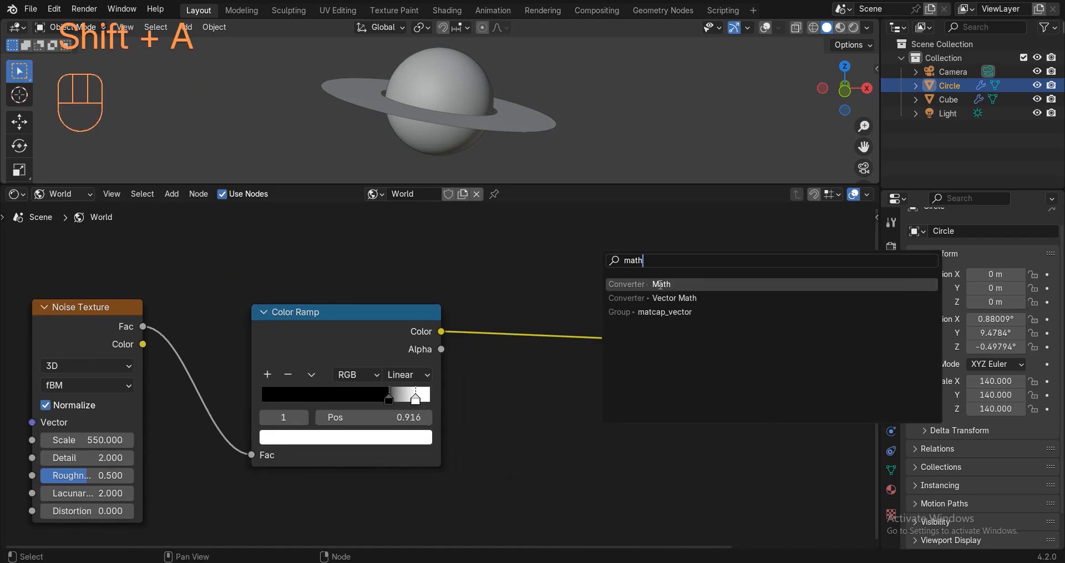
pyautogui.press('Return')
pyautogui.click(472, 236)
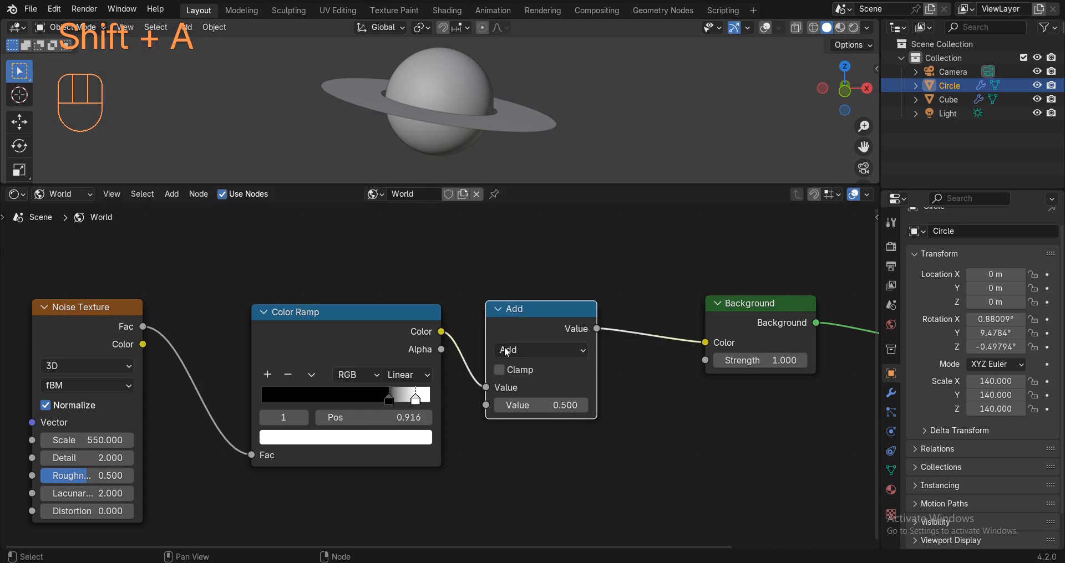
pyautogui.click(541, 350)
pyautogui.click(532, 189)
pyautogui.click(526, 400)
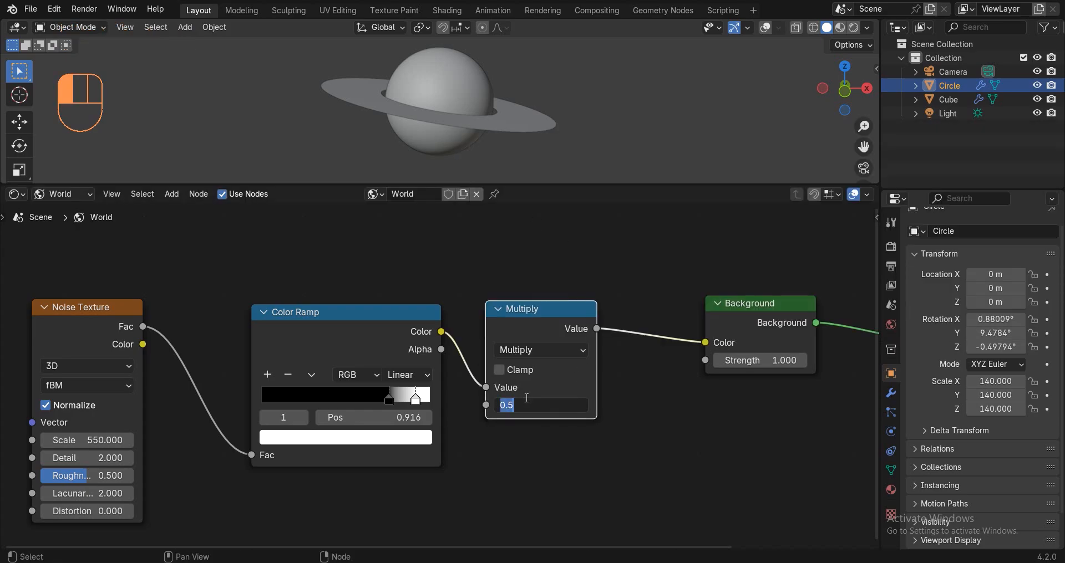
pyautogui.write('10')
pyautogui.press('Return')
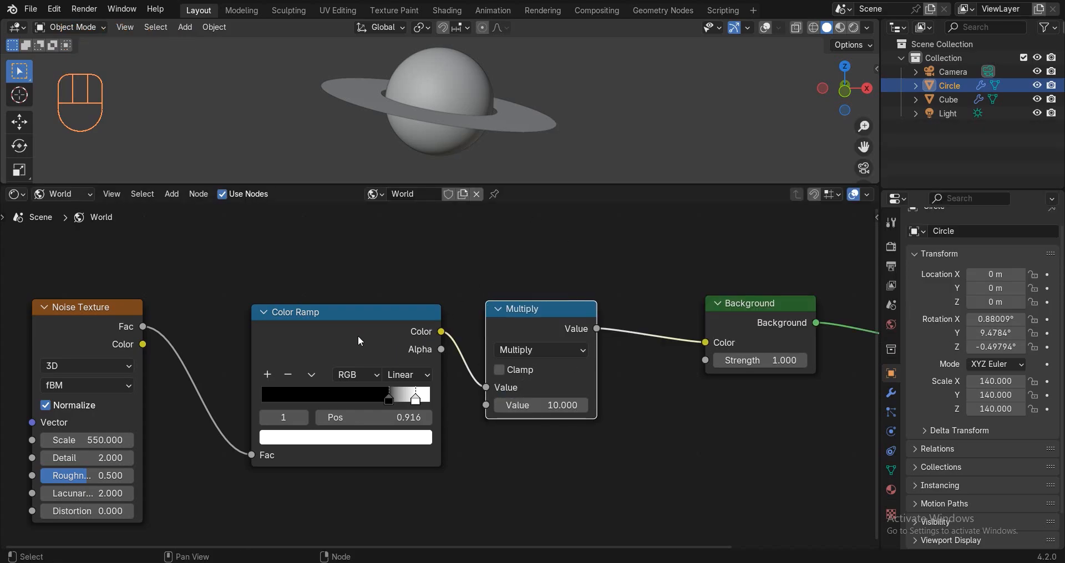
pyautogui.moveTo(358, 336); pyautogui.dragTo(316, 418)
pyautogui.click(372, 321)
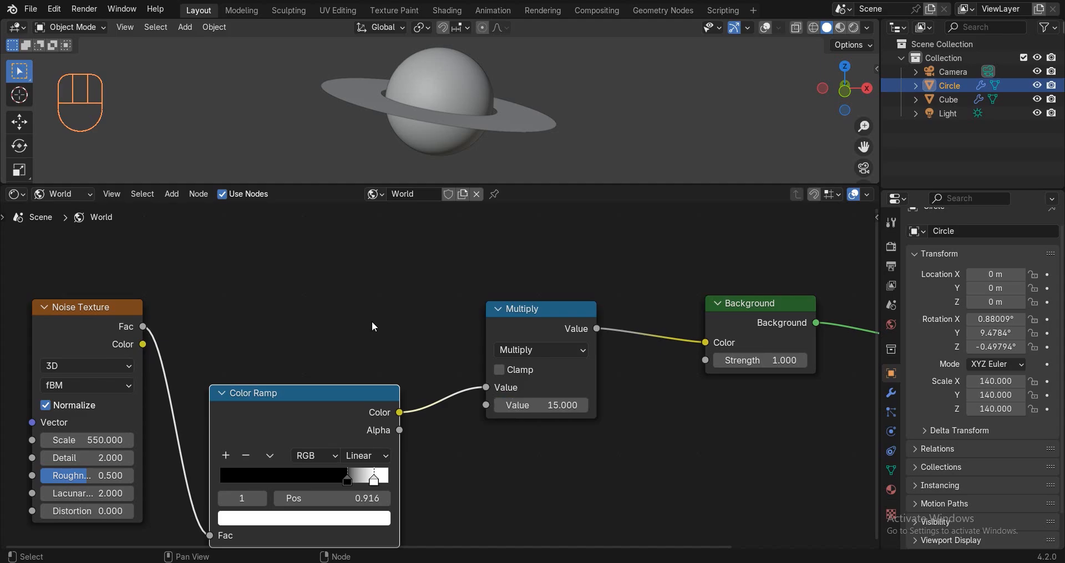
# Rearrange the Noise, Color Ramp and Math nodes into a tidy layout.
pyautogui.scroll(-7, 355, 324)
pyautogui.moveTo(237, 331); pyautogui.dragTo(323, 340, button='middle')
pyautogui.moveTo(316, 357); pyautogui.dragTo(206, 417)
pyautogui.click(324, 297)
pyautogui.moveTo(423, 243); pyautogui.dragTo(444, 301, button='middle')
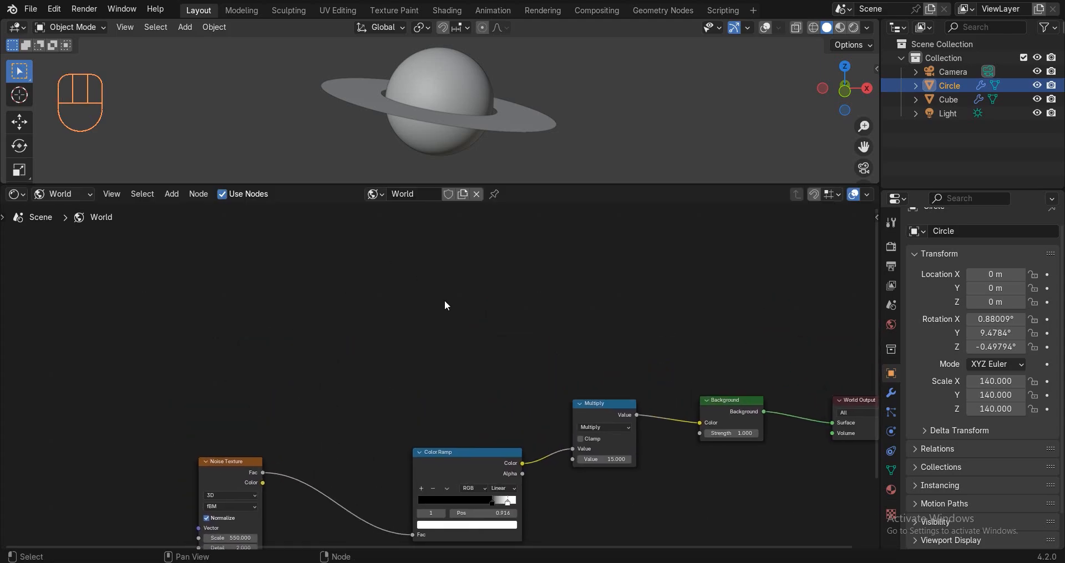
# Add a second Noise Texture set to Ridged Multifractal with Scale 4.
pyautogui.hotkey('shift', 'a')
pyautogui.write('noi')
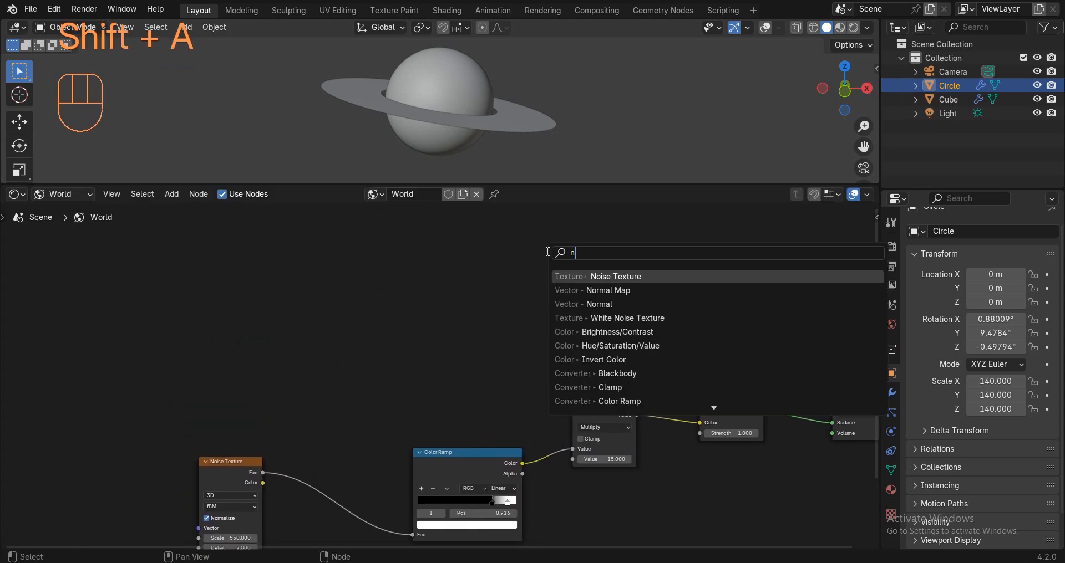
pyautogui.click(580, 275)
pyautogui.click(230, 285)
pyautogui.scroll(2, 229, 284)
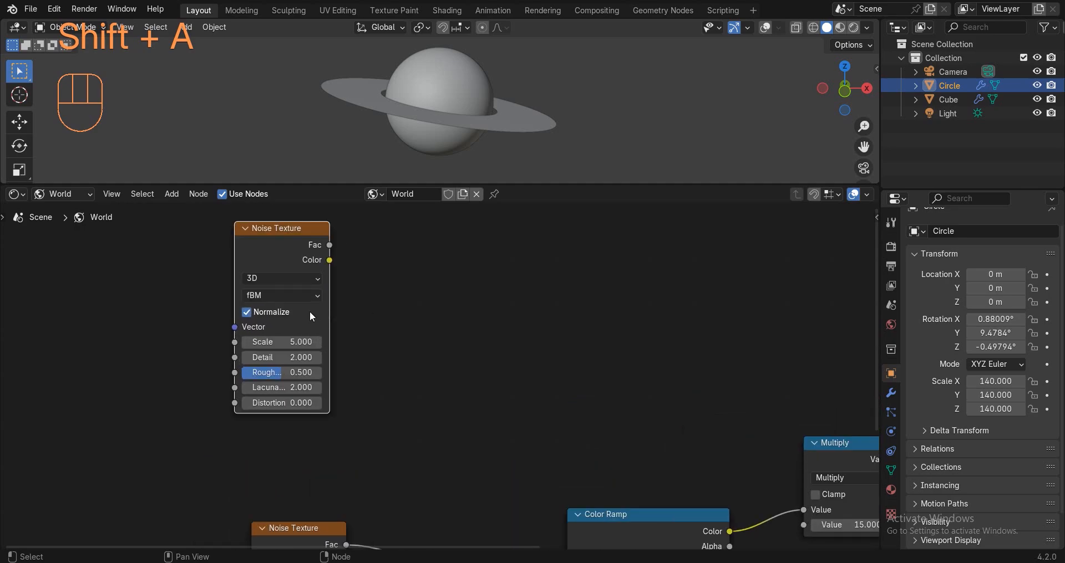
pyautogui.click(281, 296)
pyautogui.click(275, 348)
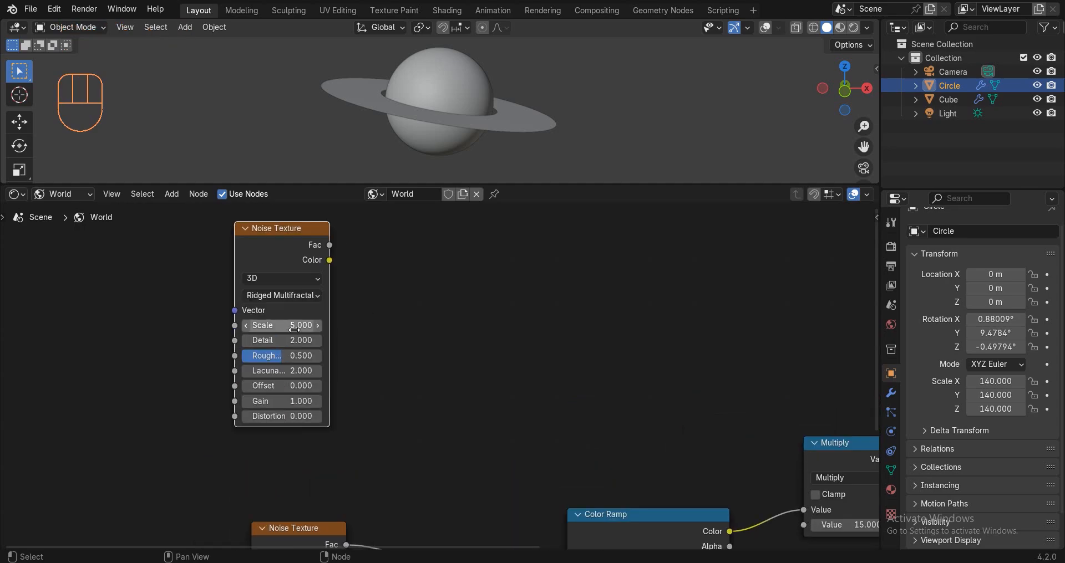
pyautogui.click(245, 326)
# Set the noise Detail 4, Roughness 0.8, Lacunarity 4, Offset 0.72 and Gain 0.86.
pyautogui.doubleClick(279, 339)
pyautogui.write('4')
pyautogui.press('Return')
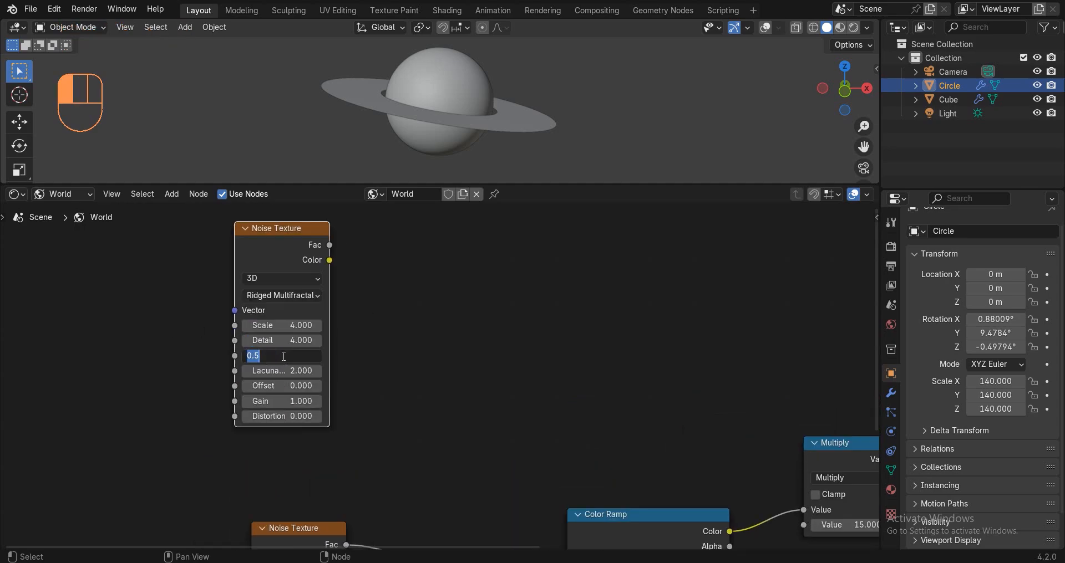
pyautogui.write('.8')
pyautogui.press('Return')
pyautogui.doubleClick(264, 370)
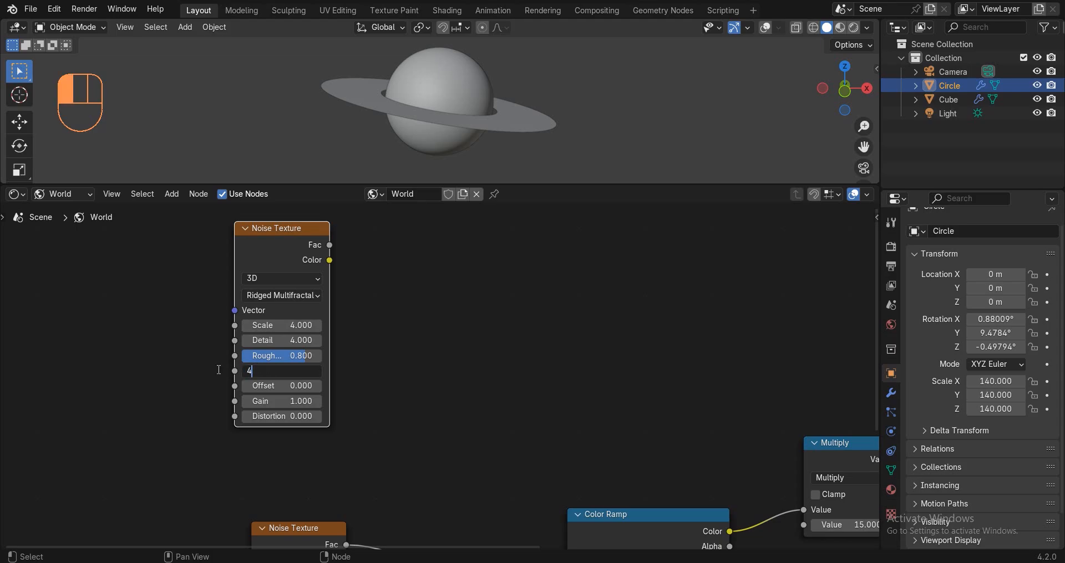
pyautogui.write('4')
pyautogui.press('Return')
pyautogui.doubleClick(280, 388)
pyautogui.write('.7')
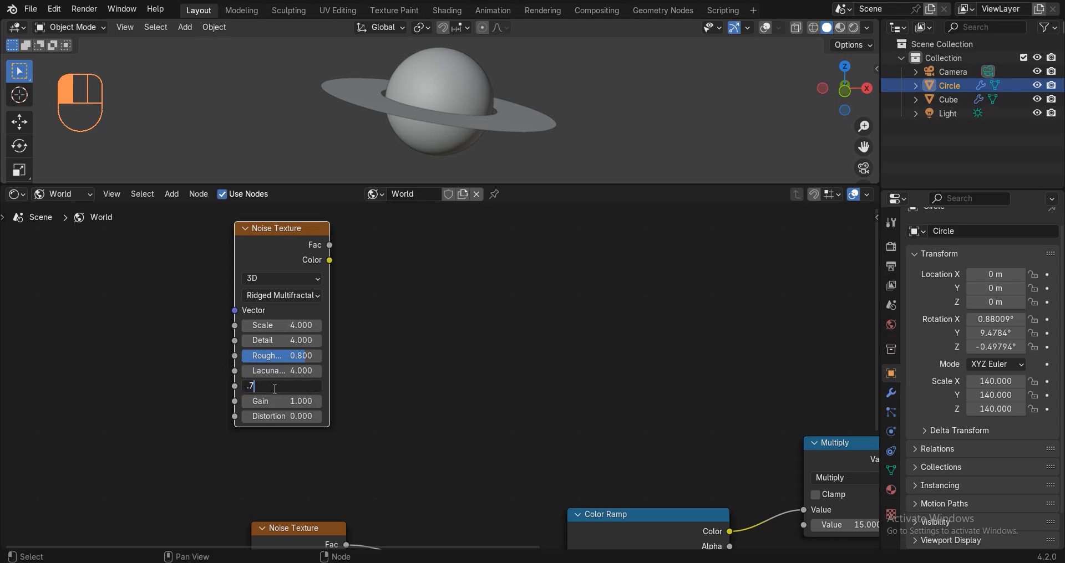
pyautogui.write('2')
pyautogui.press('Return')
pyautogui.doubleClick(267, 402)
pyautogui.write('.8')
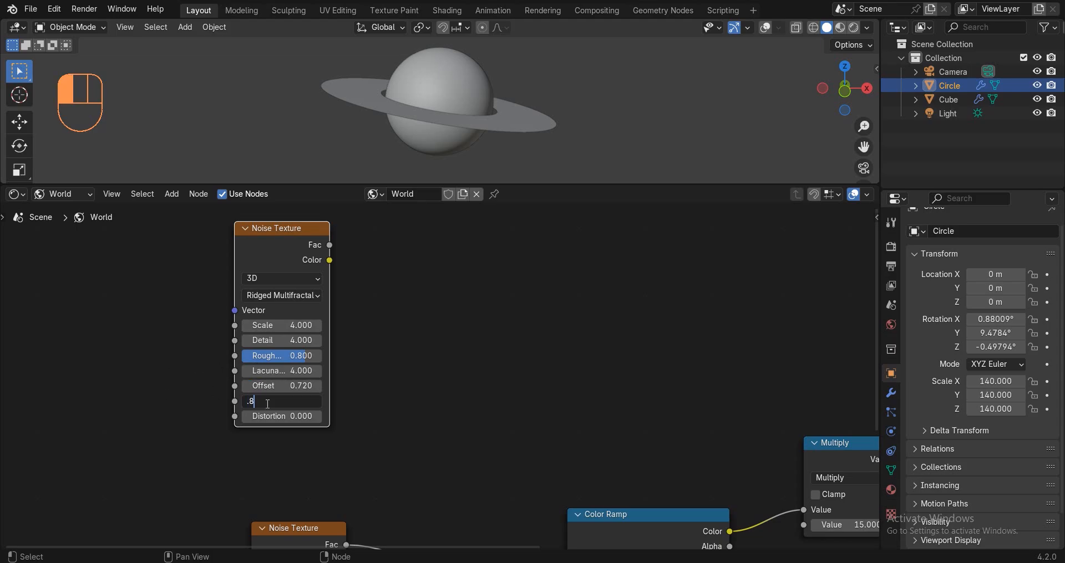
pyautogui.write('6')
pyautogui.press('Return')
pyautogui.scroll(-1, 438, 384)
# Add a Color Ramp, linking noise Fac to its Fac and its Color to Background Color.
pyautogui.hotkey('shift', 'a')
pyautogui.click(561, 302)
pyautogui.write('c')
pyautogui.press('Return')
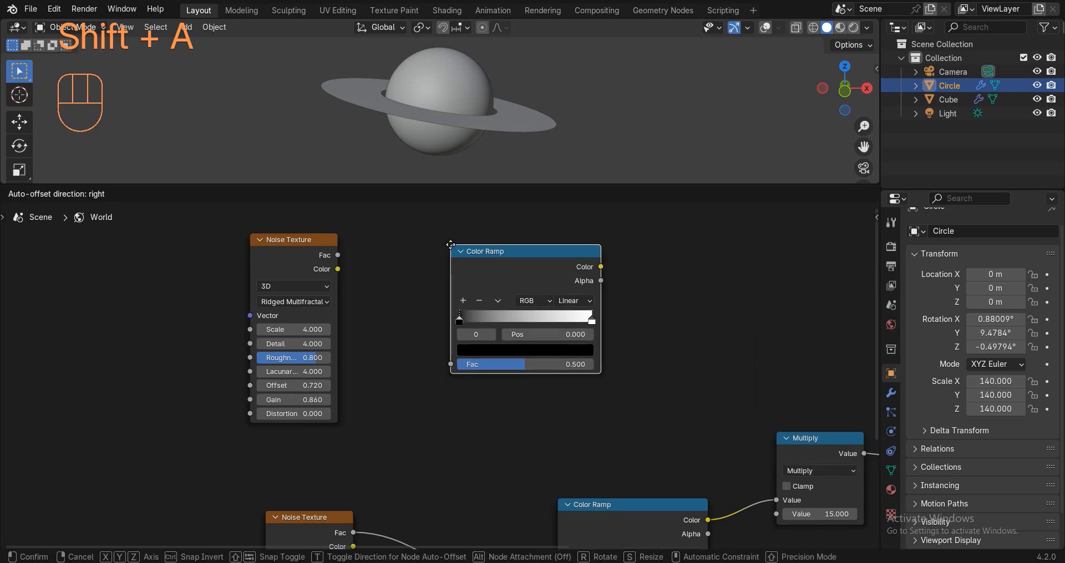
pyautogui.click(450, 244)
pyautogui.moveTo(337, 256); pyautogui.dragTo(450, 363)
pyautogui.scroll(-3, 522, 351)
pyautogui.moveTo(522, 351); pyautogui.dragTo(378, 383, button='middle')
pyautogui.scroll(3, 379, 377)
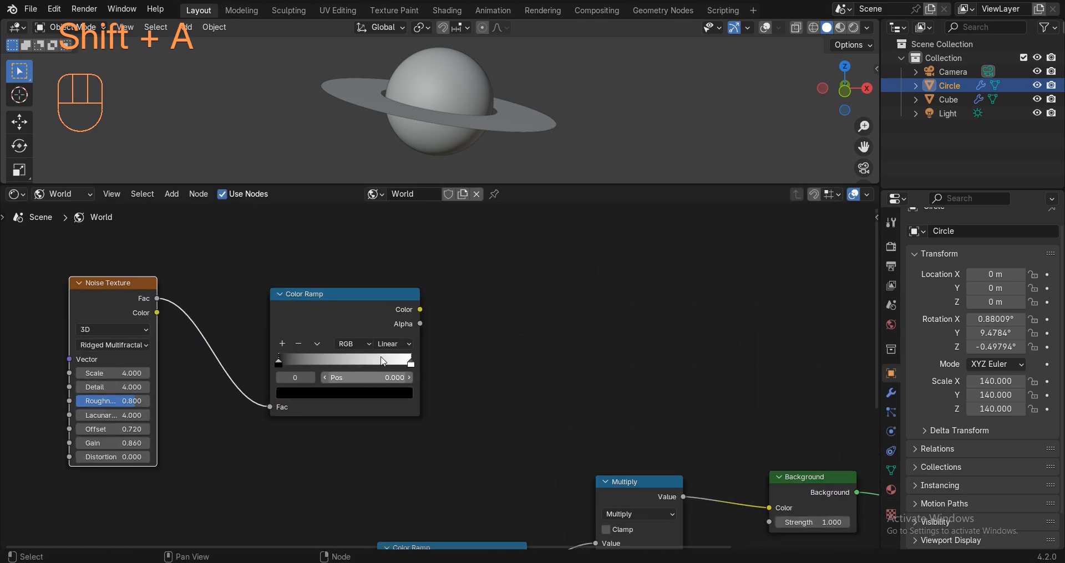
pyautogui.moveTo(420, 309)
pyautogui.mouseDown()
pyautogui.moveTo(721, 499)
pyautogui.moveTo(768, 508)
pyautogui.mouseUp()
# Switch to rendered shading and recolour the ramp's white end stop yellow-green.
pyautogui.press('z')
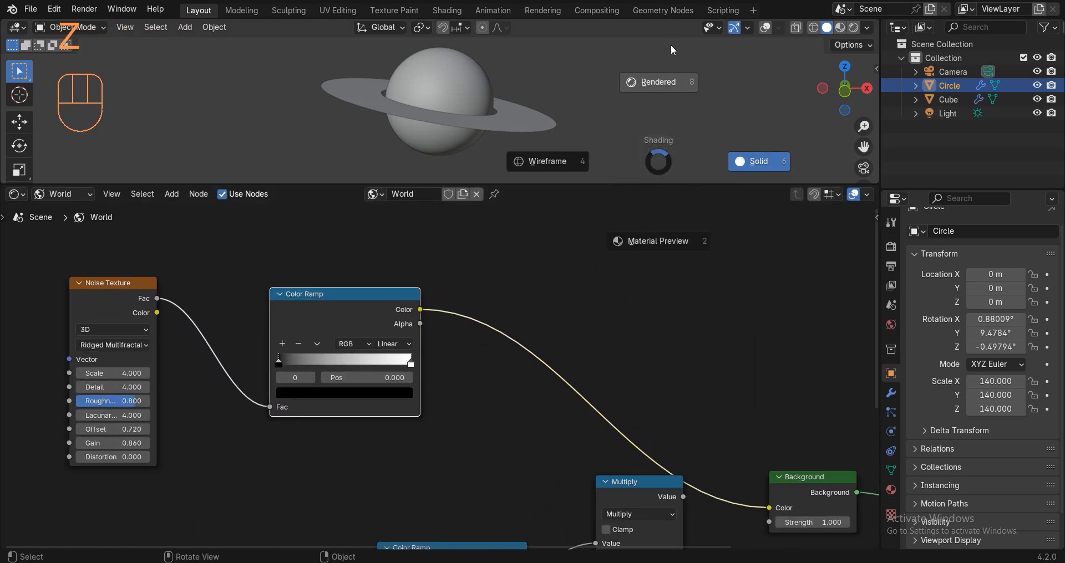
pyautogui.click(671, 43)
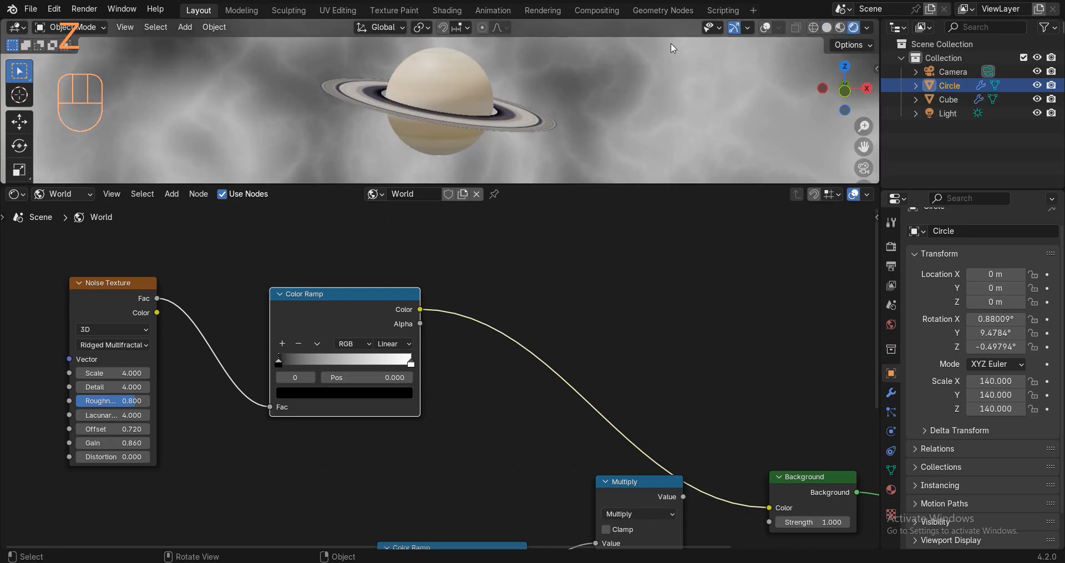
pyautogui.scroll(-4, 356, 121)
pyautogui.scroll(1, 387, 96)
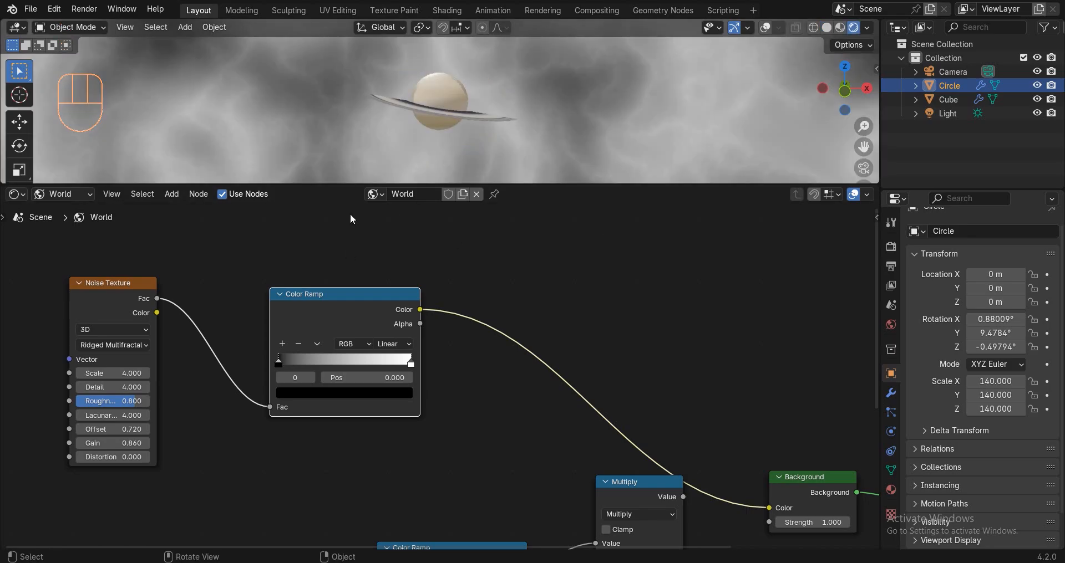
pyautogui.moveTo(430, 341); pyautogui.dragTo(442, 336, button='middle')
pyautogui.scroll(7, 318, 346)
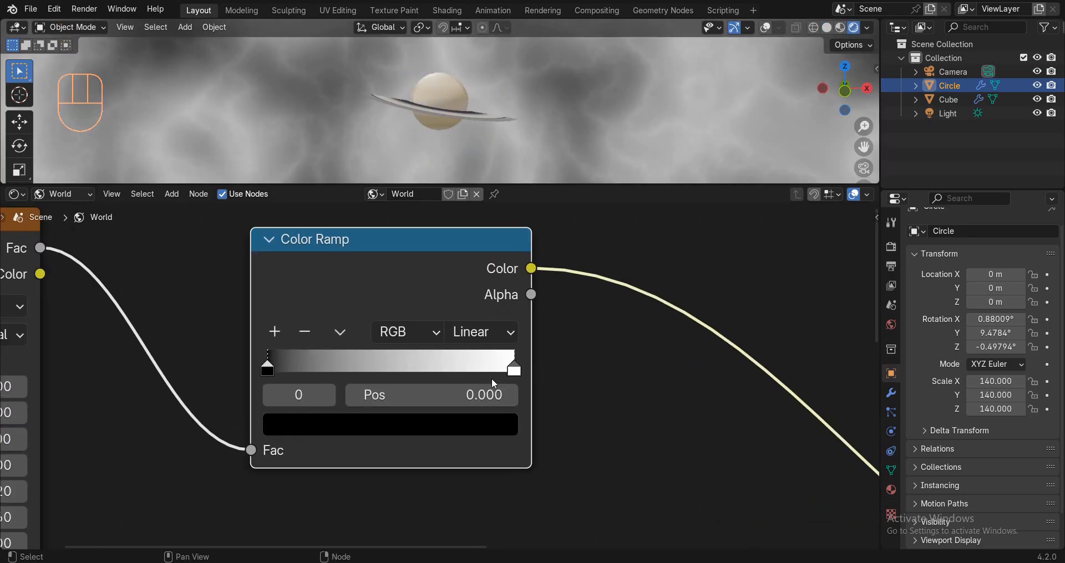
pyautogui.click(512, 368)
pyautogui.click(416, 424)
pyautogui.click(332, 159)
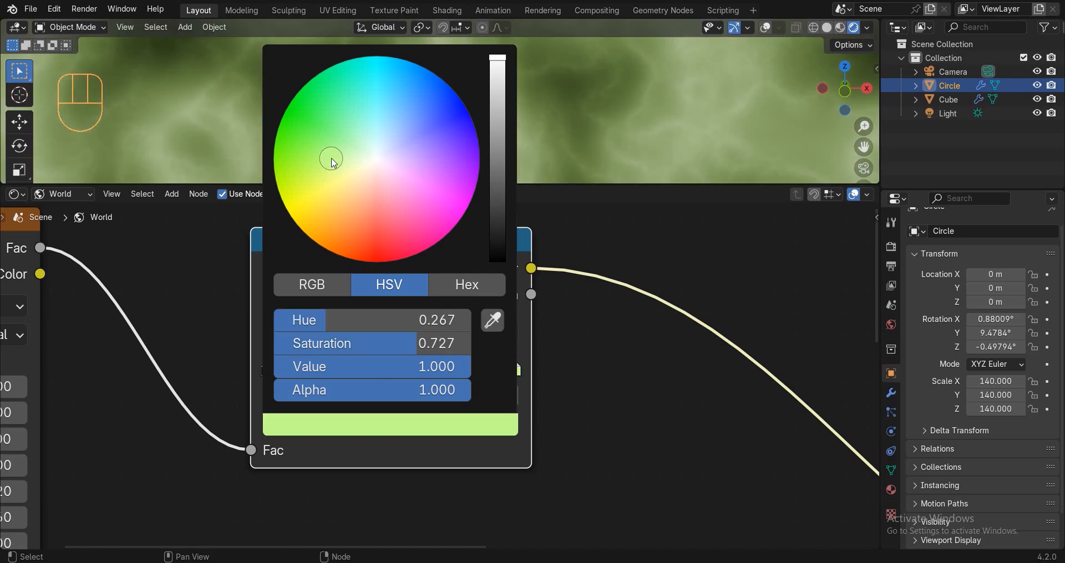
# Add a middle stop to the Color Ramp and darken the right-hand stop almost to black.
pyautogui.click(275, 332)
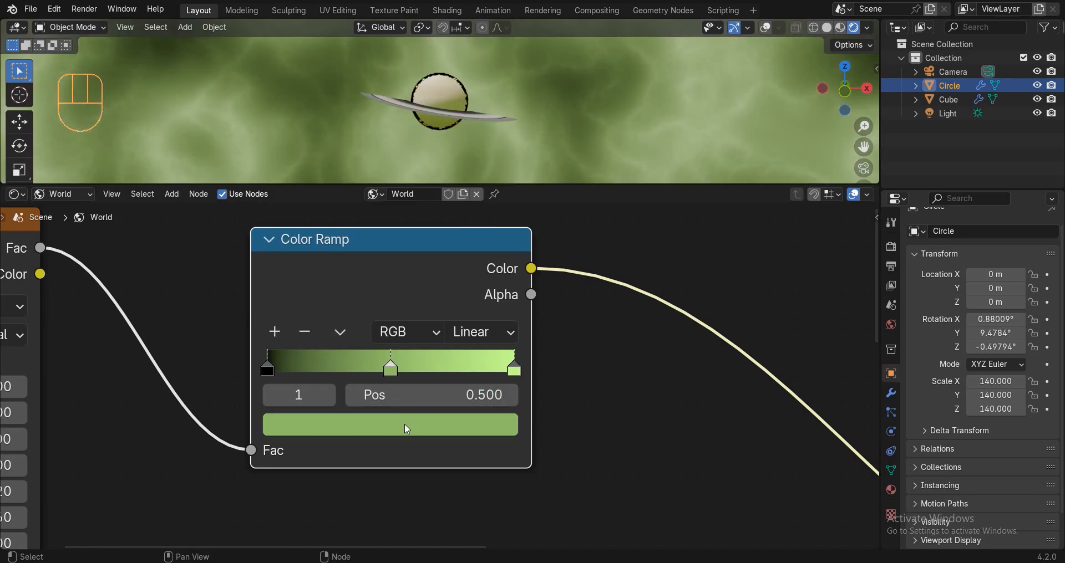
pyautogui.click(514, 368)
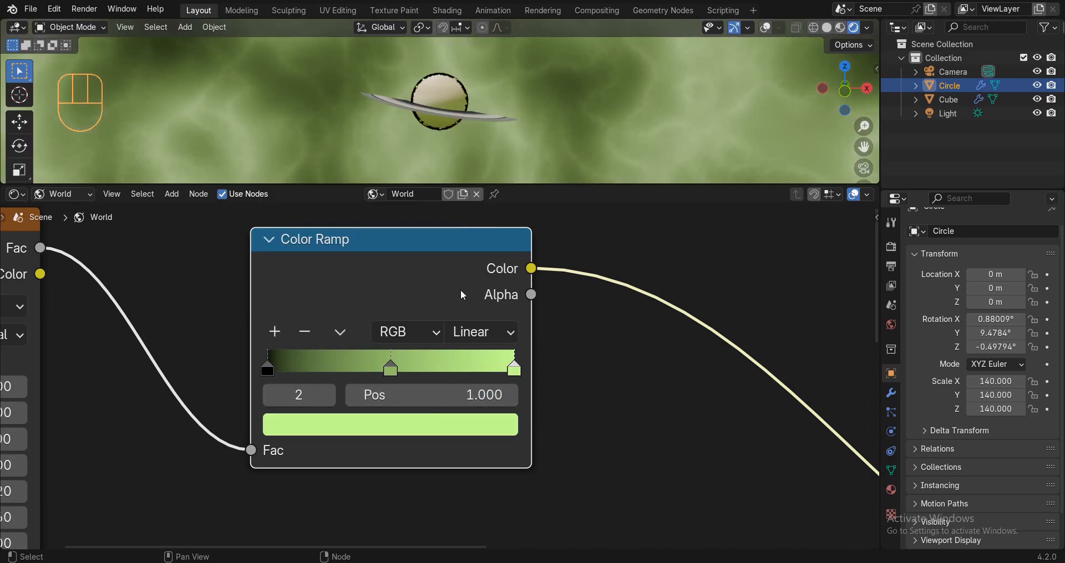
pyautogui.click(416, 420)
pyautogui.moveTo(497, 58); pyautogui.dragTo(498, 220)
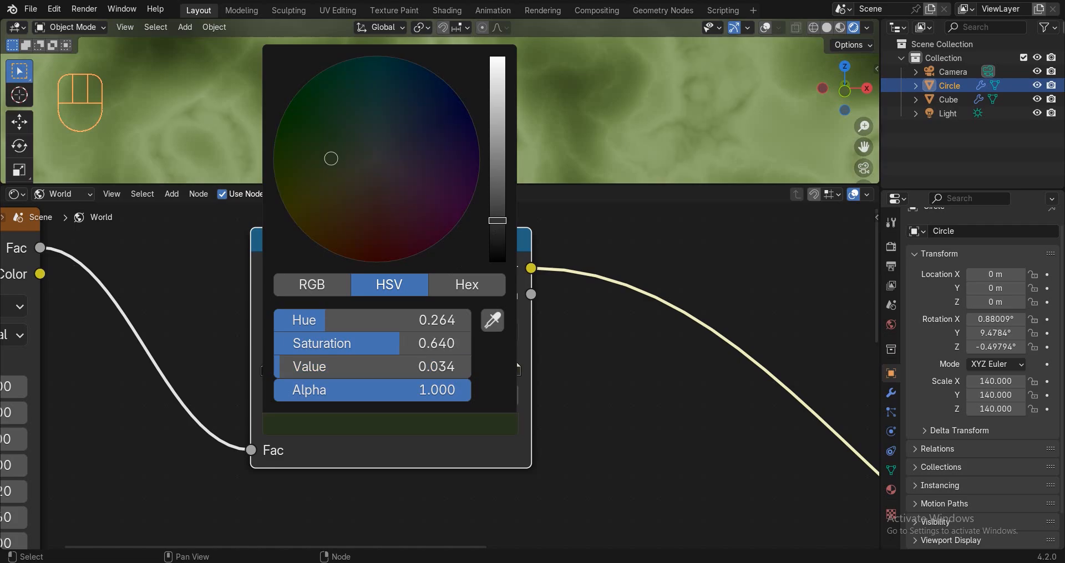
pyautogui.click(493, 233)
# Darken the middle ramp stop to a dark olive, around 0.204 brightness.
pyautogui.click(390, 369)
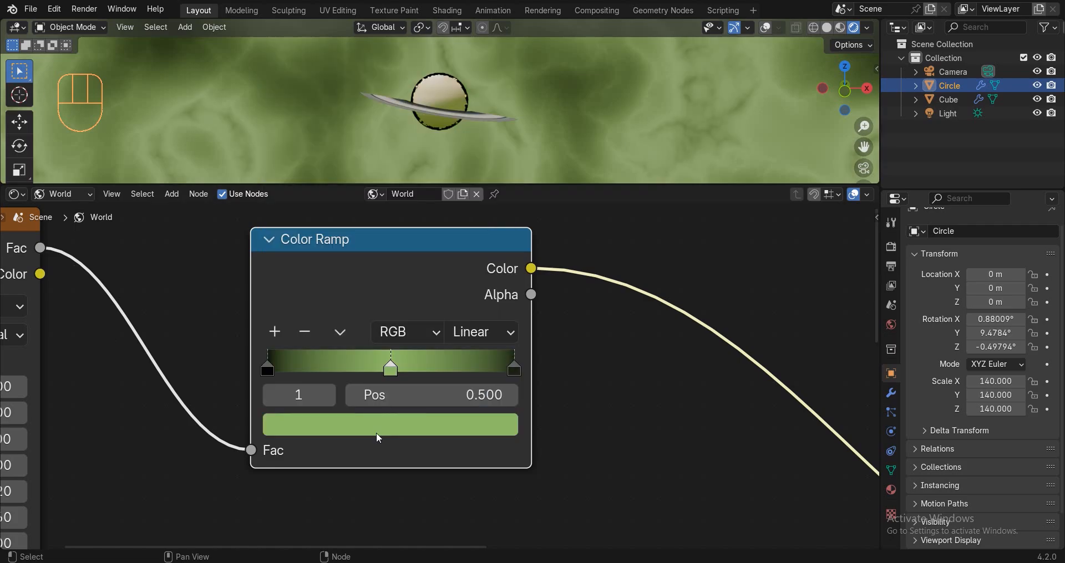
pyautogui.click(377, 426)
pyautogui.click(498, 162)
pyautogui.moveTo(497, 162); pyautogui.dragTo(497, 203)
pyautogui.moveTo(333, 162)
pyautogui.mouseDown()
pyautogui.moveTo(345, 184)
pyautogui.moveTo(343, 175)
pyautogui.mouseUp()
pyautogui.moveTo(482, 124); pyautogui.dragTo(505, 125, button='middle')
pyautogui.click(427, 425)
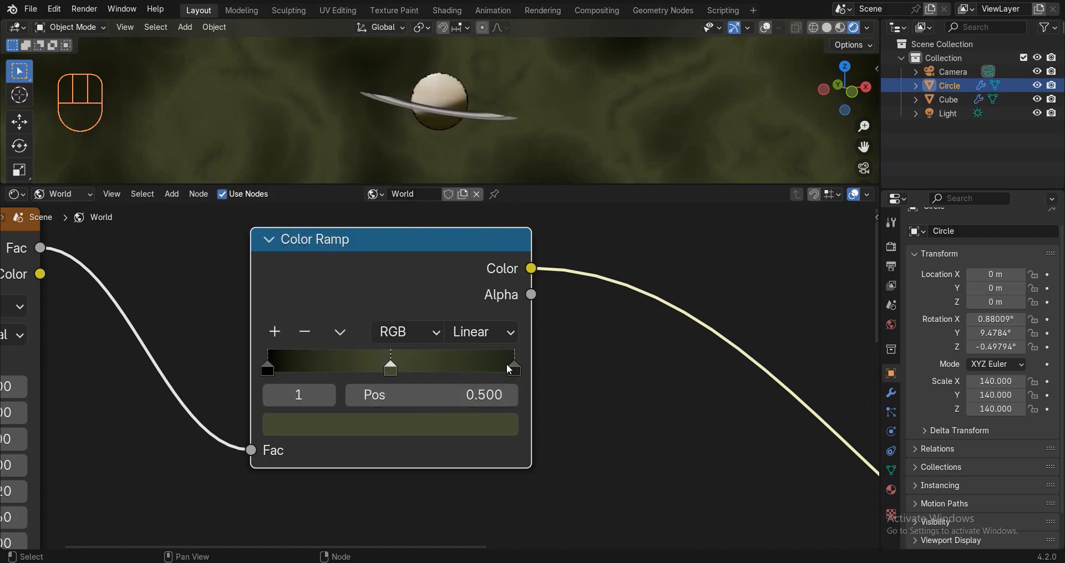
# Recheck the right-hand stop's colour and orbit so Saturn is in view.
pyautogui.click(512, 369)
pyautogui.click(443, 426)
pyautogui.moveTo(366, 111); pyautogui.dragTo(448, 112, button='middle')
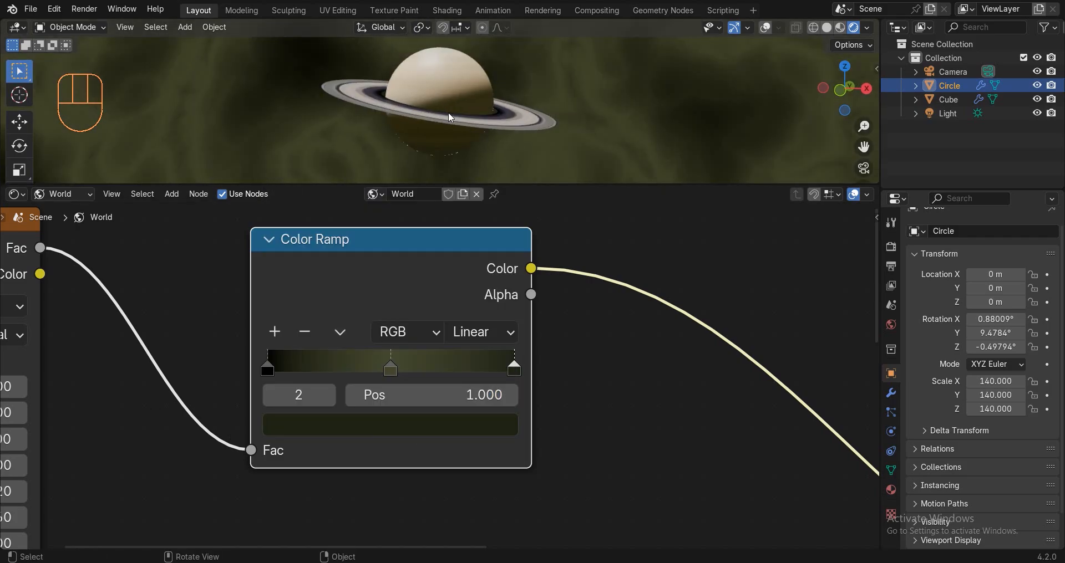
pyautogui.scroll(-4, 357, 320)
# Set the world Background Strength to 0.25, after first trying 0.3.
pyautogui.scroll(-3, 357, 320)
pyautogui.moveTo(620, 386); pyautogui.dragTo(493, 323, button='middle')
pyautogui.scroll(5, 627, 432)
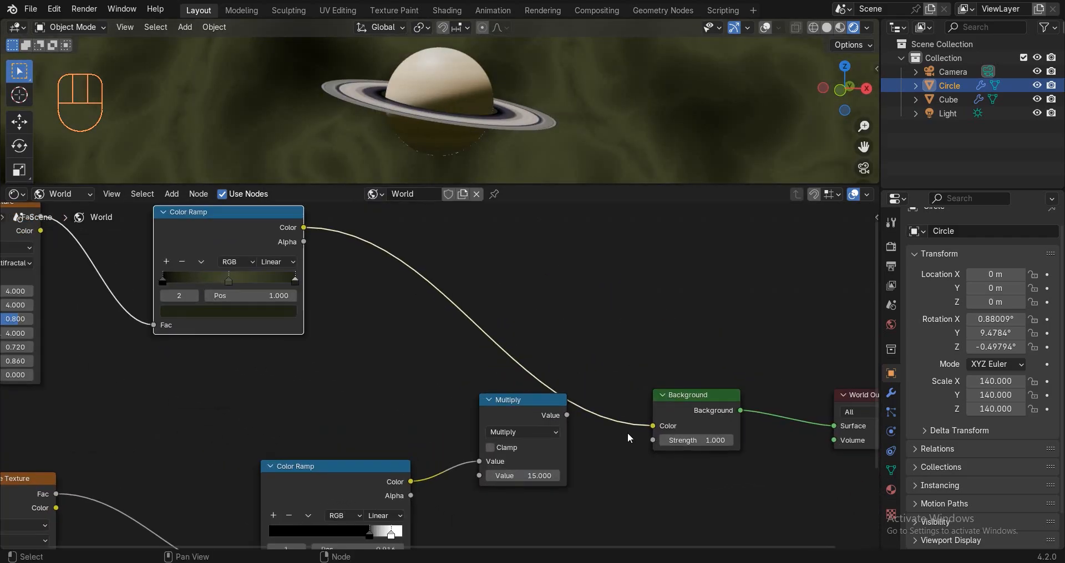
pyautogui.moveTo(605, 426); pyautogui.dragTo(495, 391, button='middle')
pyautogui.scroll(5, 482, 390)
pyautogui.click(657, 419)
pyautogui.write('.')
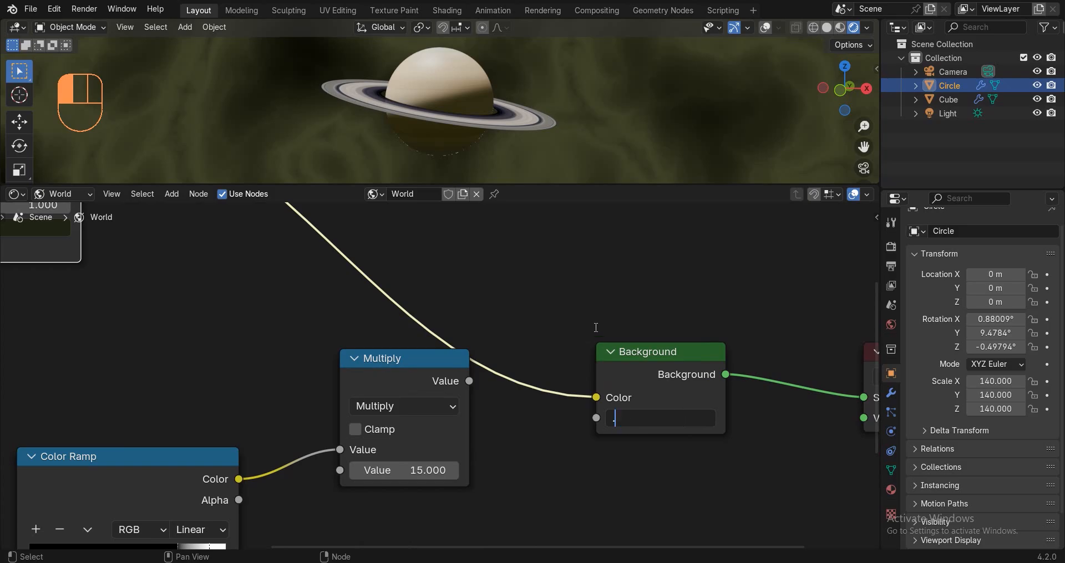
pyautogui.write('3')
pyautogui.press('Return')
pyautogui.moveTo(524, 116); pyautogui.dragTo(495, 102, button='middle')
pyautogui.click(686, 417)
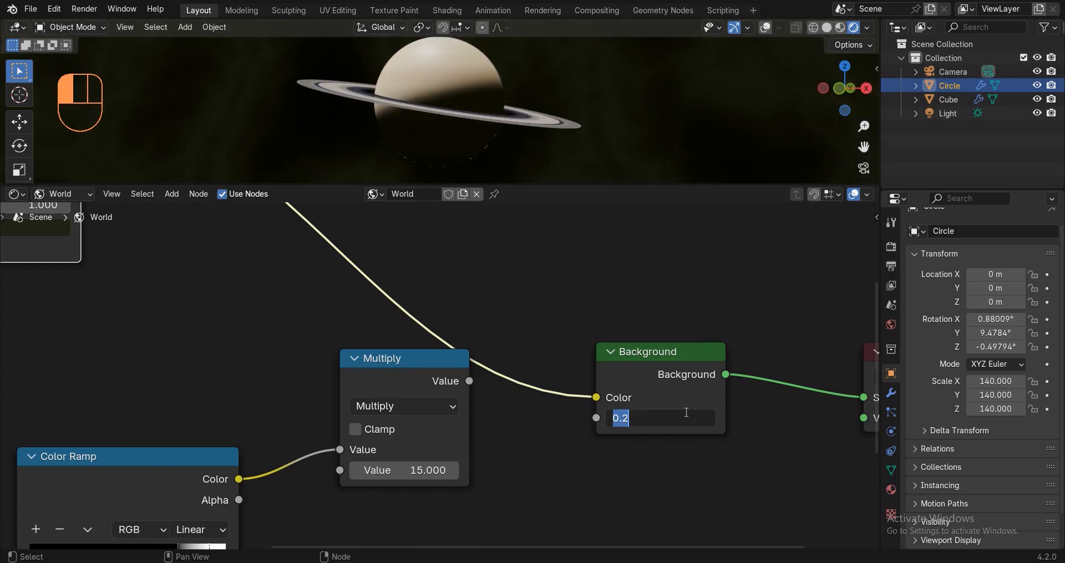
pyautogui.write('0.25')
pyautogui.press('Return')
# Add a Mix node onto the link feeding the Background node.
pyautogui.scroll(-3, 343, 327)
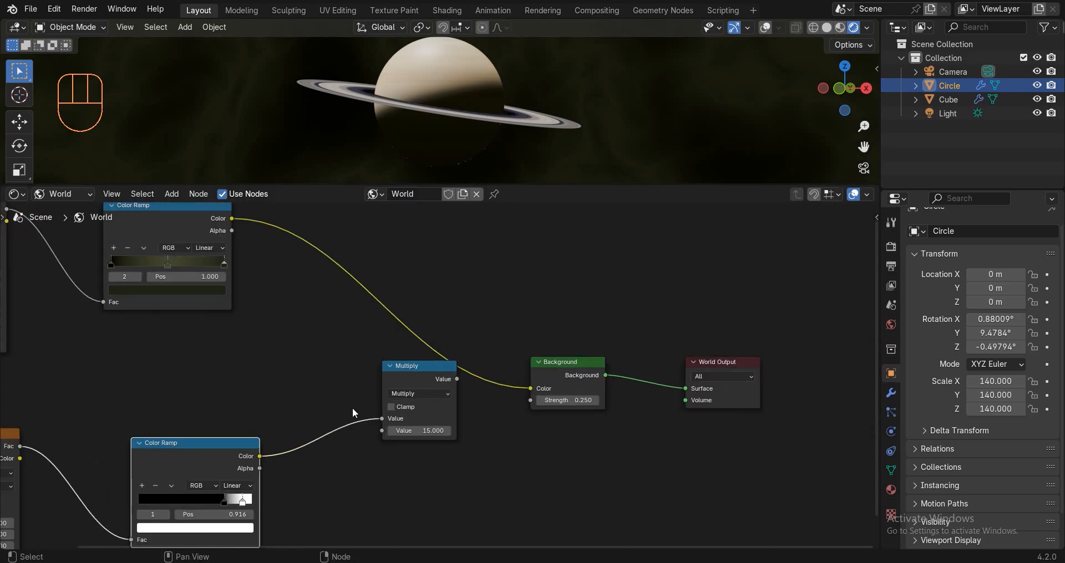
pyautogui.moveTo(409, 372); pyautogui.dragTo(377, 421)
pyautogui.click(444, 298)
pyautogui.press('z')
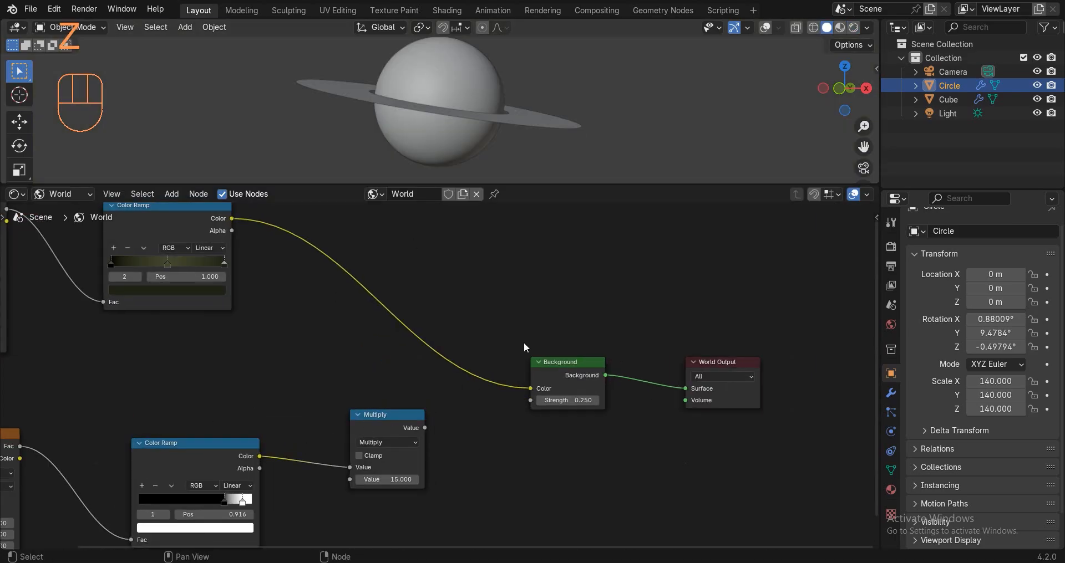
pyautogui.hotkey('shift', 'a')
pyautogui.write('mi')
pyautogui.press('Return')
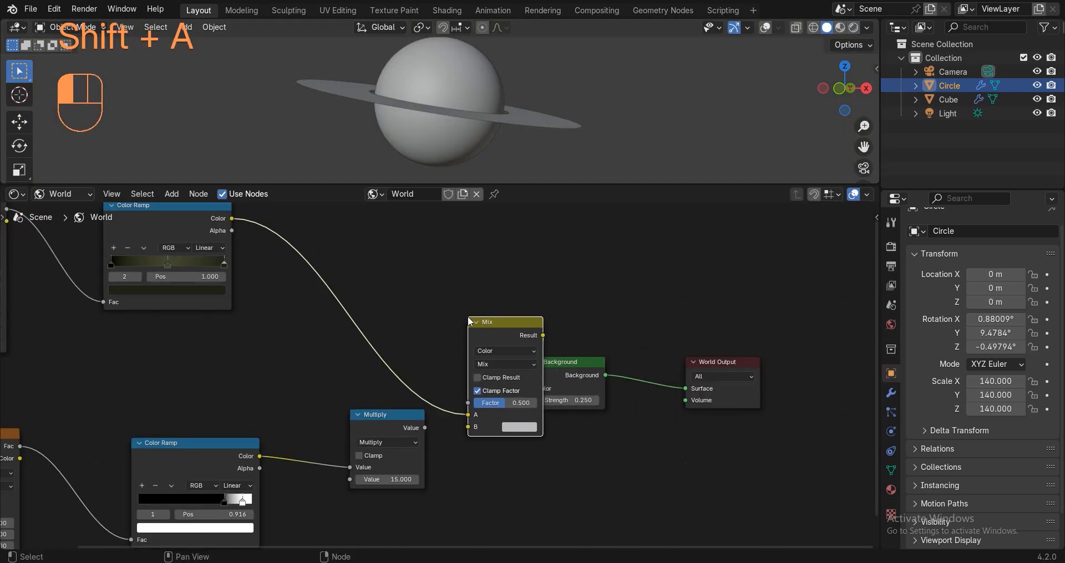
pyautogui.click(464, 359)
# Set the Mix blend mode to Screen, plug Multiply into B, and set Multiply to 25.
pyautogui.click(464, 363)
pyautogui.click(466, 419)
pyautogui.moveTo(403, 428); pyautogui.dragTo(437, 428)
pyautogui.click(369, 504)
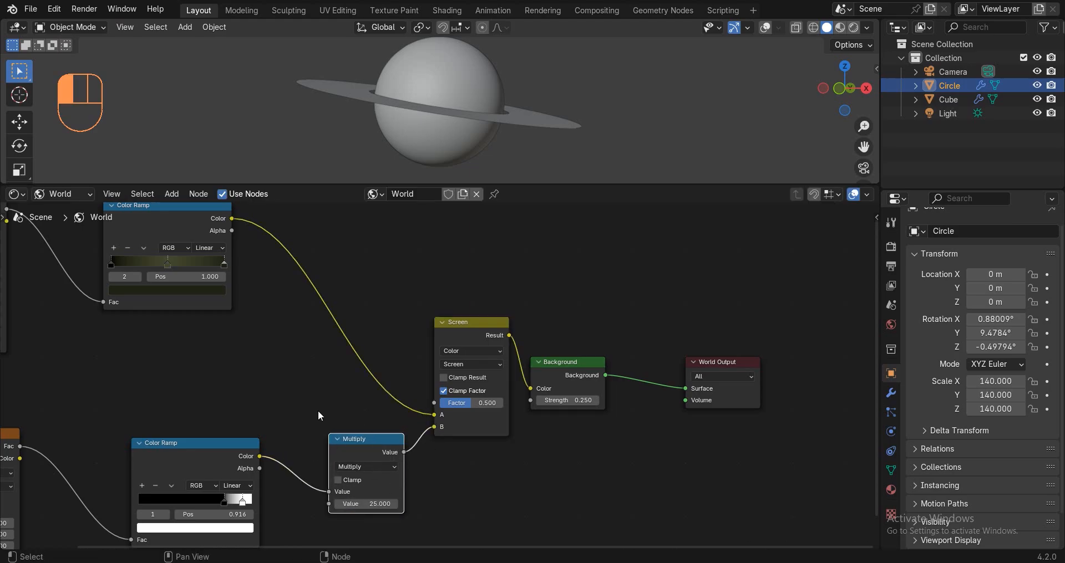
# Preview the starfield rendered, then show the Circle material's nodes from the camera view.
pyautogui.press('z')
pyautogui.click(742, 28)
pyautogui.moveTo(402, 92)
pyautogui.mouseDown(button='middle')
pyautogui.moveTo(220, 88)
pyautogui.moveTo(342, 112)
pyautogui.moveTo(580, 109)
pyautogui.mouseUp(button='middle')
pyautogui.press('z')
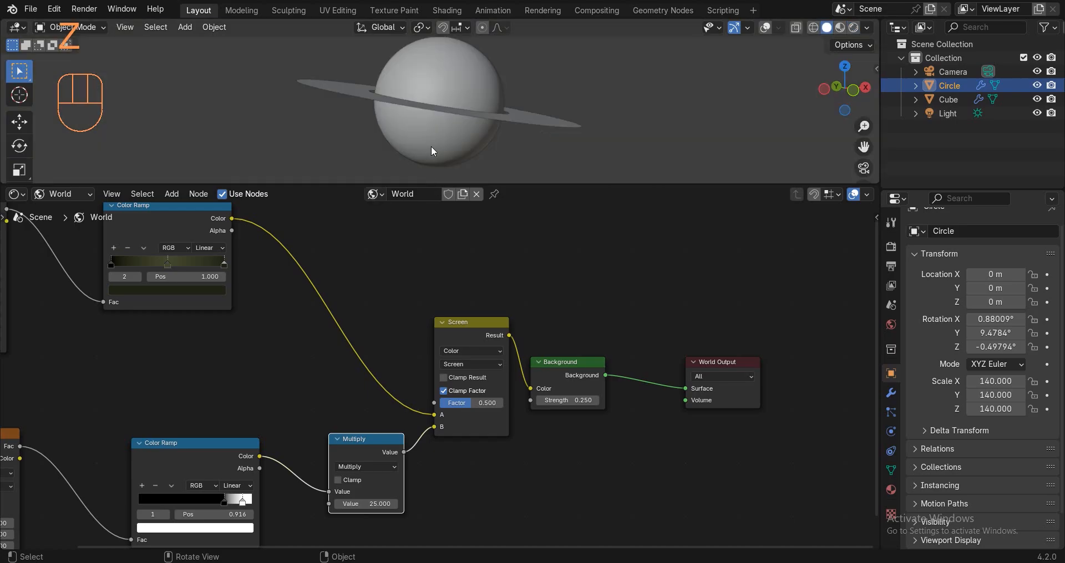
pyautogui.press('KP_0')
pyautogui.click(67, 195)
pyautogui.click(65, 235)
pyautogui.moveTo(322, 184); pyautogui.dragTo(399, 457)
# Render the camera view and switch the node editor back to the world nodes.
pyautogui.scroll(2, 638, 265)
pyautogui.press('z')
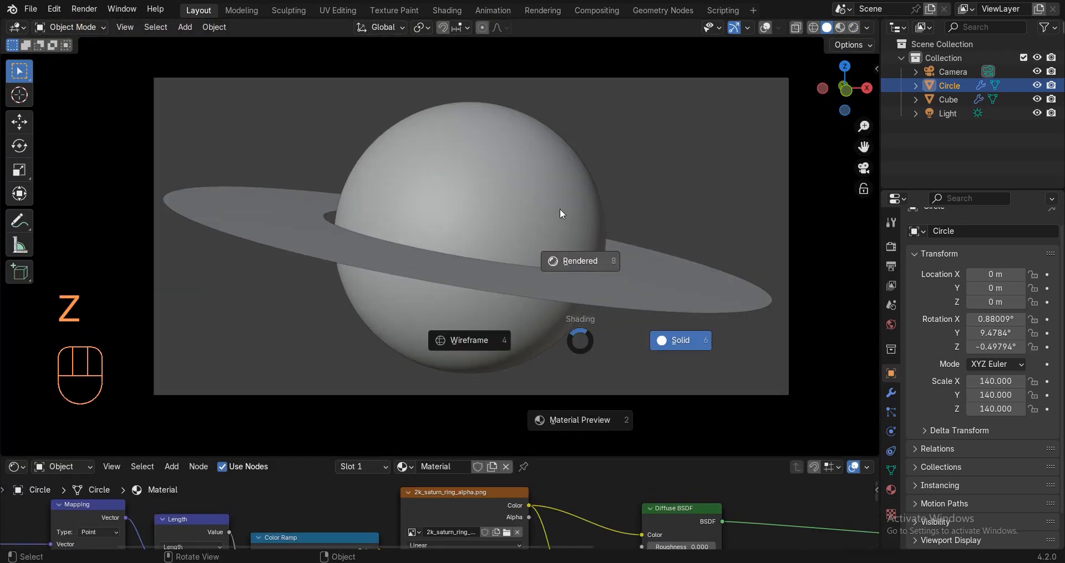
pyautogui.click(560, 213)
pyautogui.click(63, 466)
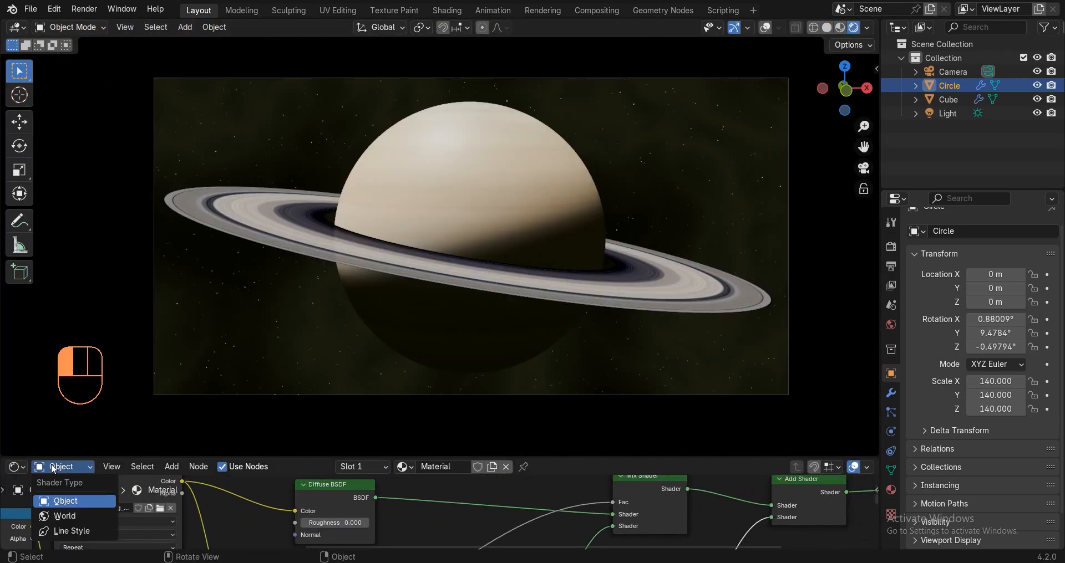
pyautogui.click(52, 501)
pyautogui.moveTo(248, 522); pyautogui.dragTo(796, 499, button='middle')
pyautogui.scroll(4, 355, 513)
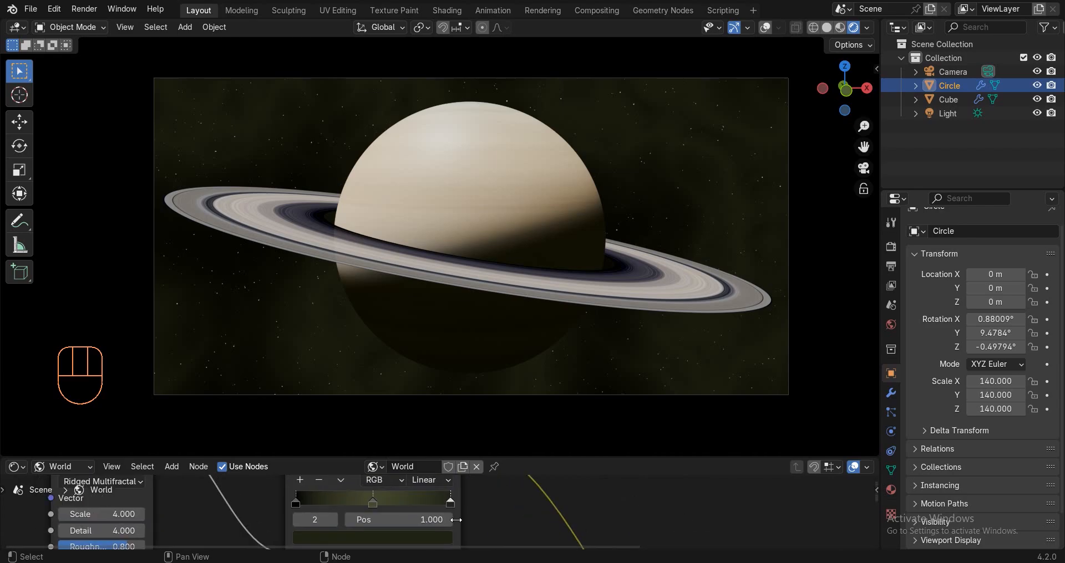
# Darken the middle Color Ramp stop further and return to solid shading.
pyautogui.click(355, 537)
pyautogui.click(371, 501)
pyautogui.click(383, 537)
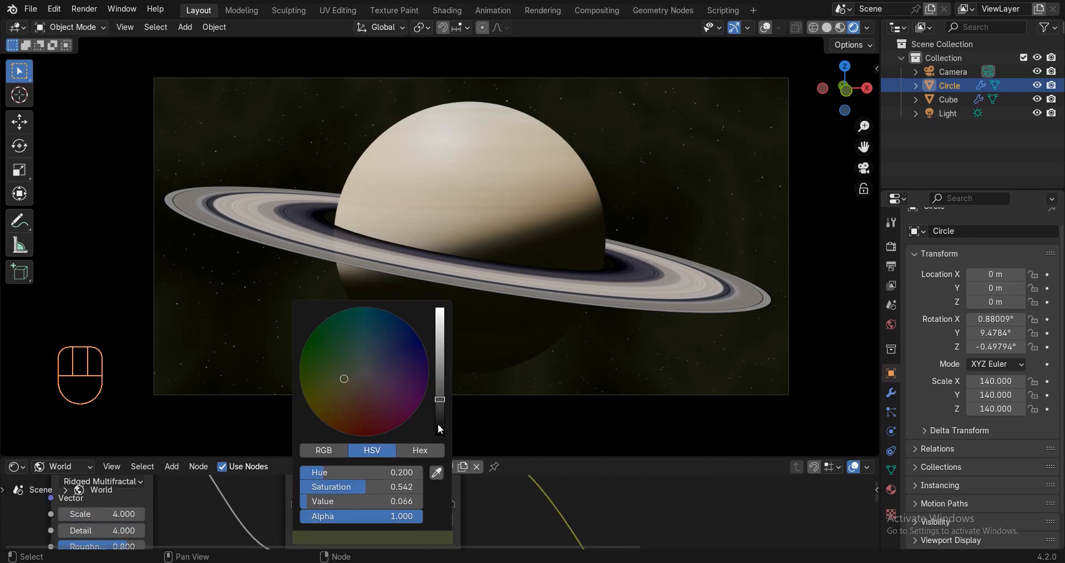
pyautogui.moveTo(438, 423); pyautogui.dragTo(439, 403)
pyautogui.press('z')
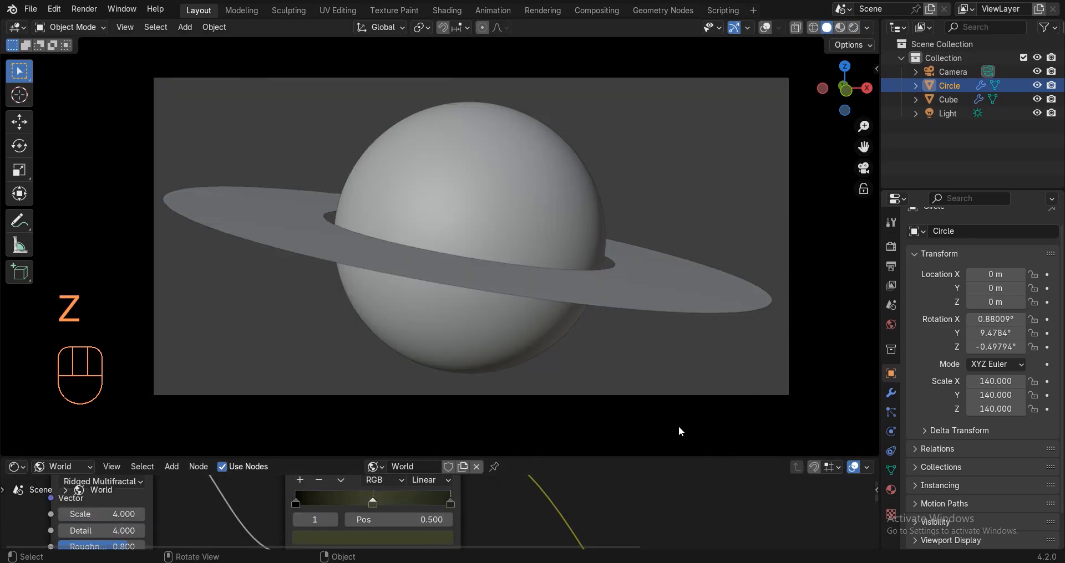
pyautogui.moveTo(631, 457); pyautogui.dragTo(631, 149)
# Set the world Background Strength to 0.150 and enlarge the 3D viewport again.
pyautogui.click(947, 113)
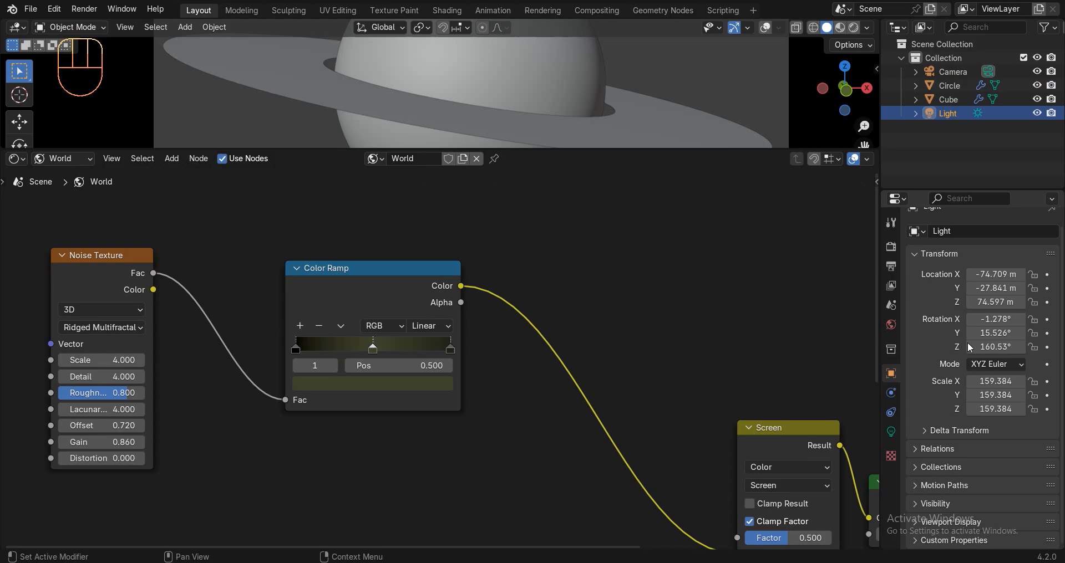
pyautogui.click(891, 432)
pyautogui.scroll(-1, 734, 418)
pyautogui.moveTo(734, 418); pyautogui.dragTo(436, 284, button='middle')
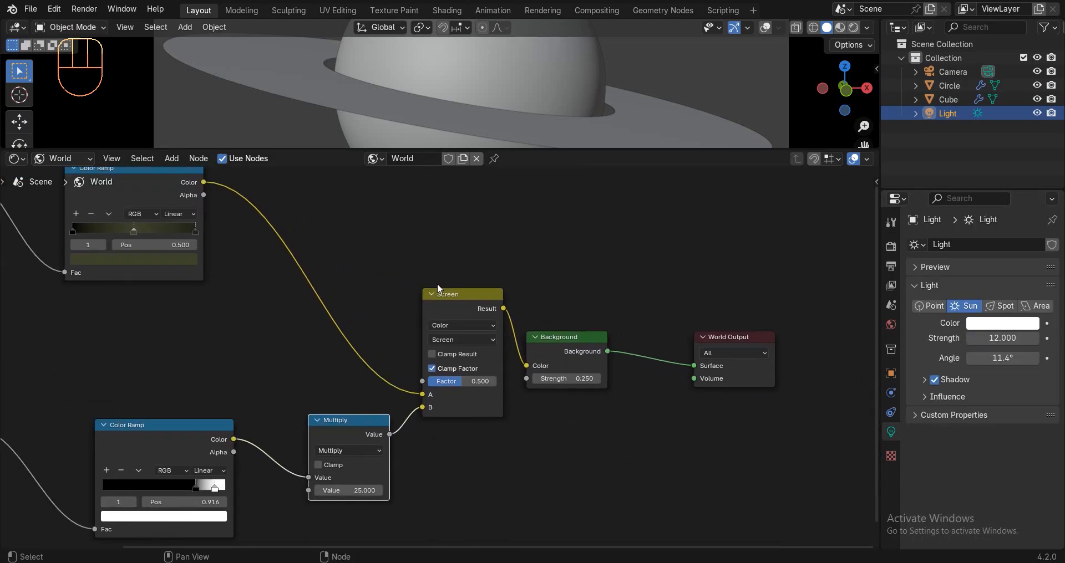
pyautogui.scroll(2, 515, 369)
pyautogui.click(564, 381)
pyautogui.write('.1')
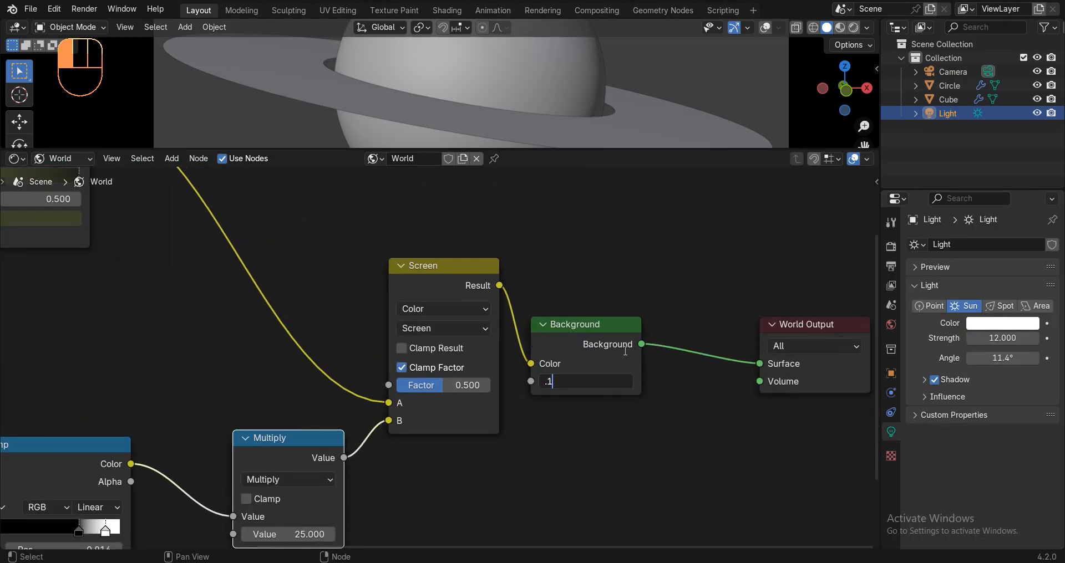
pyautogui.write('5')
pyautogui.press('Return')
pyautogui.moveTo(515, 150); pyautogui.dragTo(516, 470)
# Tint the sun light warm peach (hue 0.060, saturation 0.451), previewing in rendered shading.
pyautogui.press('z')
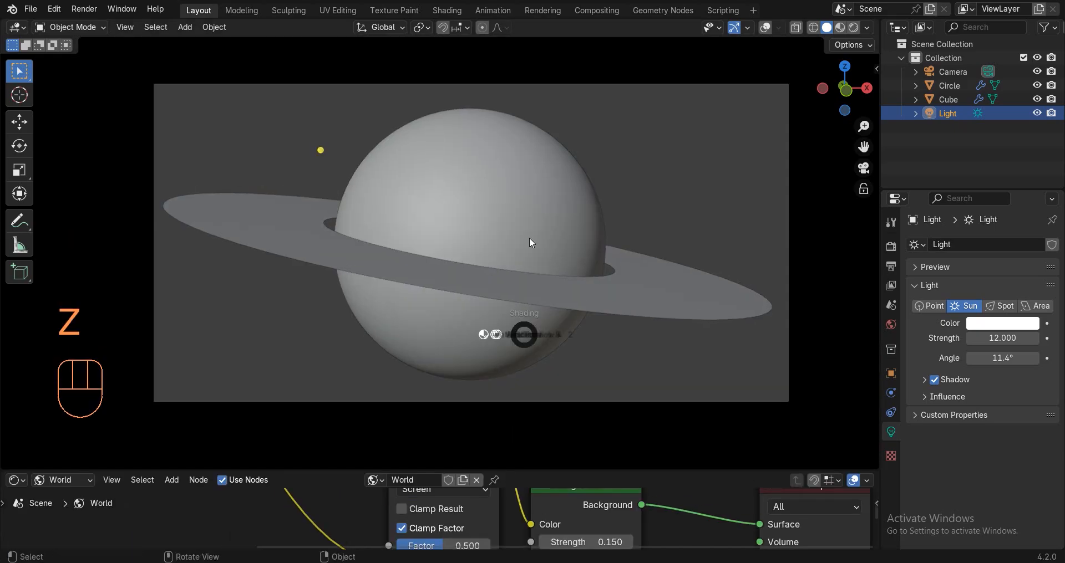
pyautogui.click(530, 122)
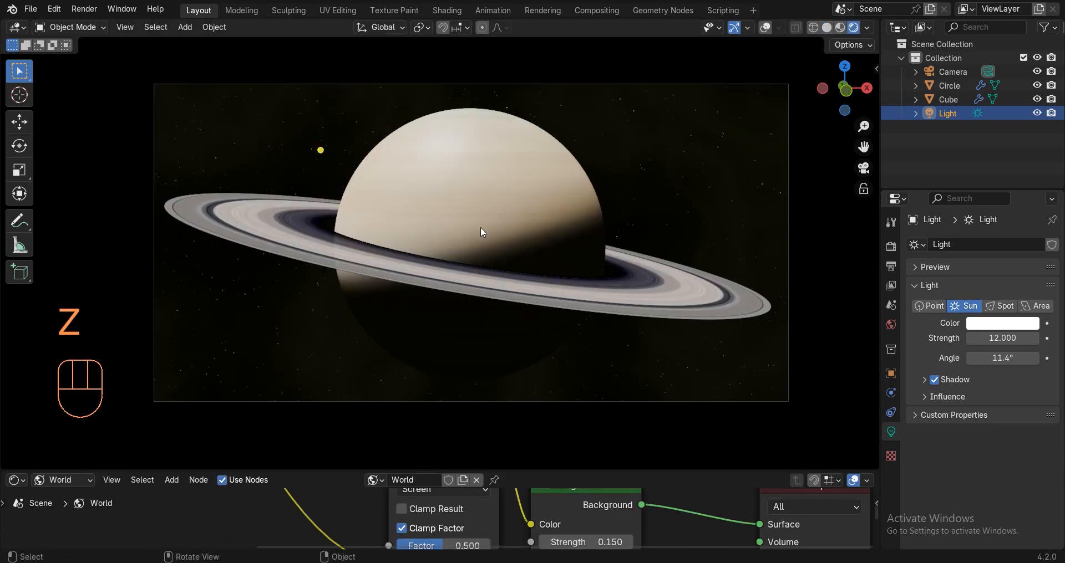
pyautogui.click(734, 28)
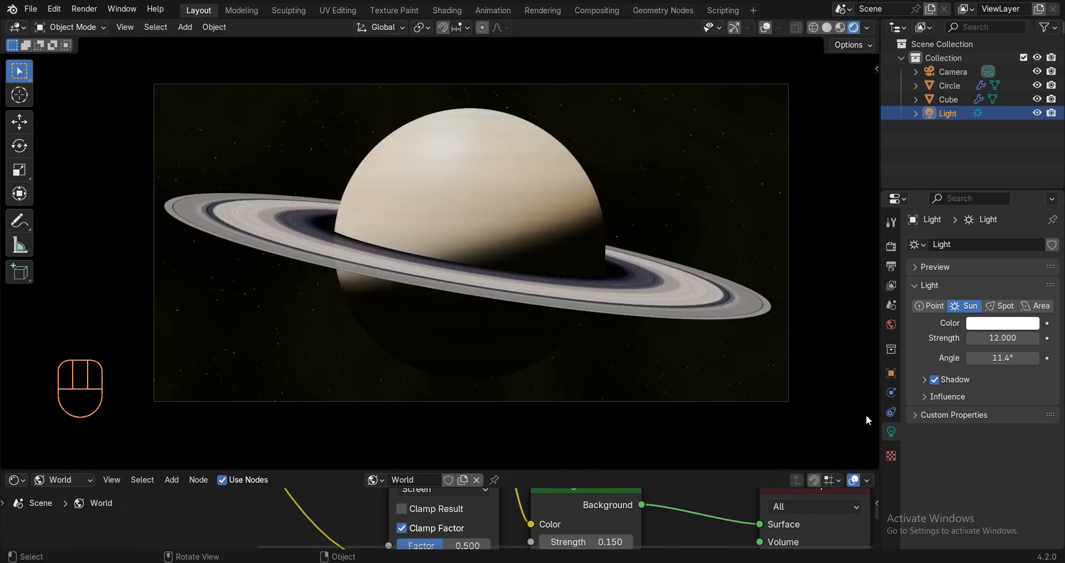
pyautogui.click(1002, 324)
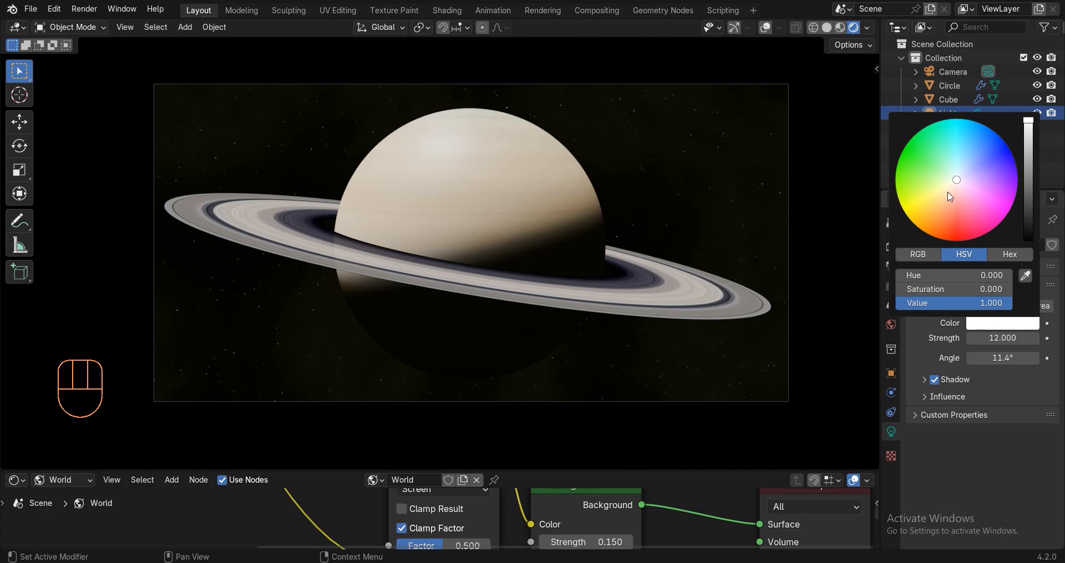
pyautogui.click(951, 195)
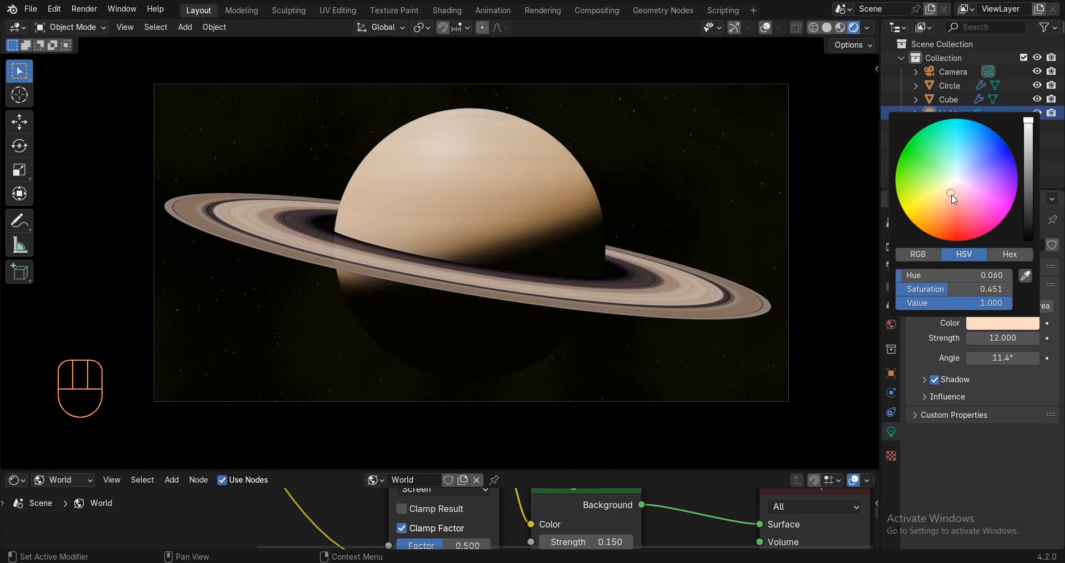
pyautogui.press('z')
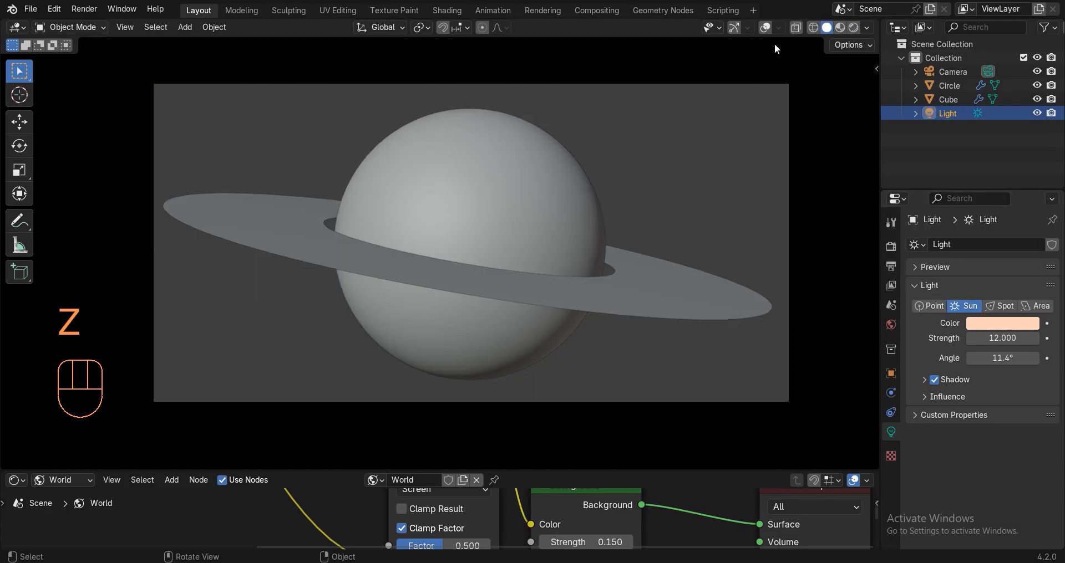
pyautogui.click(766, 27)
# Add a cube and scale it 150 times so it encloses the scene.
pyautogui.moveTo(627, 205); pyautogui.dragTo(605, 177, button='middle')
pyautogui.scroll(-2, 606, 177)
pyautogui.scroll(-2, 606, 177)
pyautogui.hotkey('shift', 'a')
pyautogui.moveTo(549, 190)
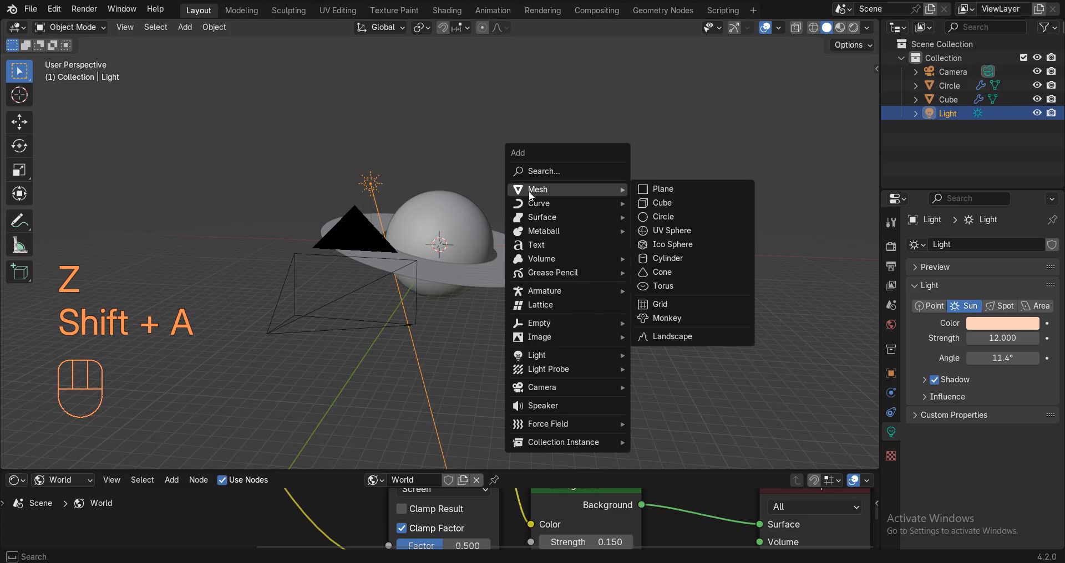
pyautogui.click(715, 204)
pyautogui.press('s')
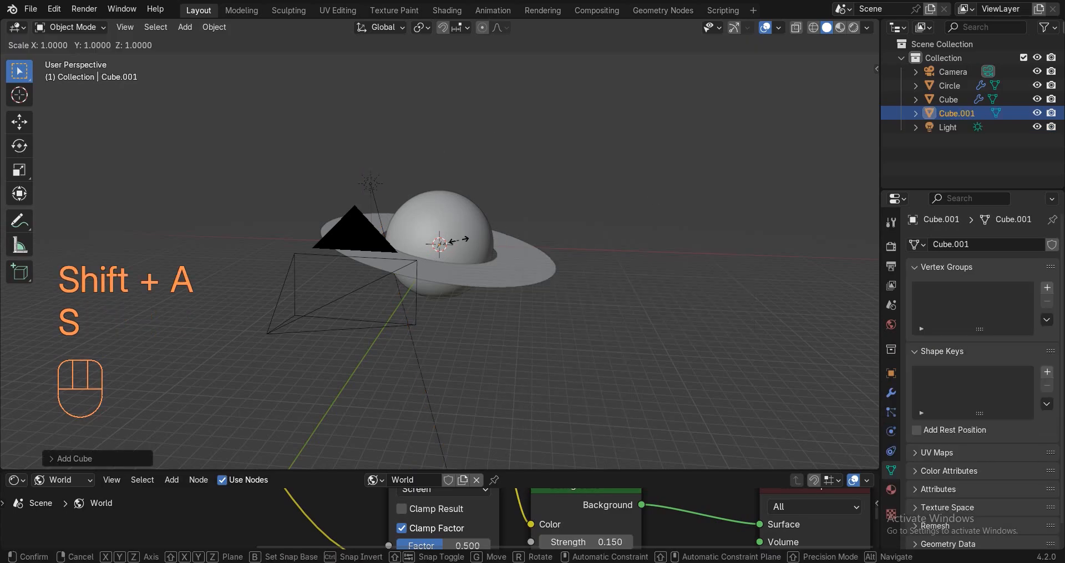
pyautogui.press('1')
pyautogui.press('5')
pyautogui.press('0')
pyautogui.click(558, 226)
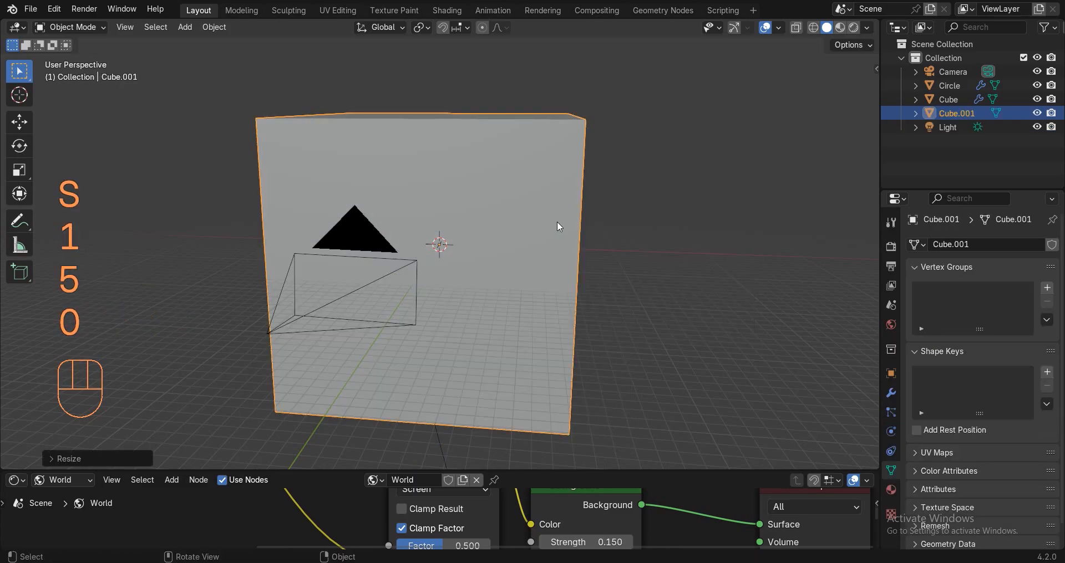
# Give the cube a new material and delete its Principled BSDF node.
pyautogui.click(51, 481)
pyautogui.click(61, 467)
pyautogui.click(444, 484)
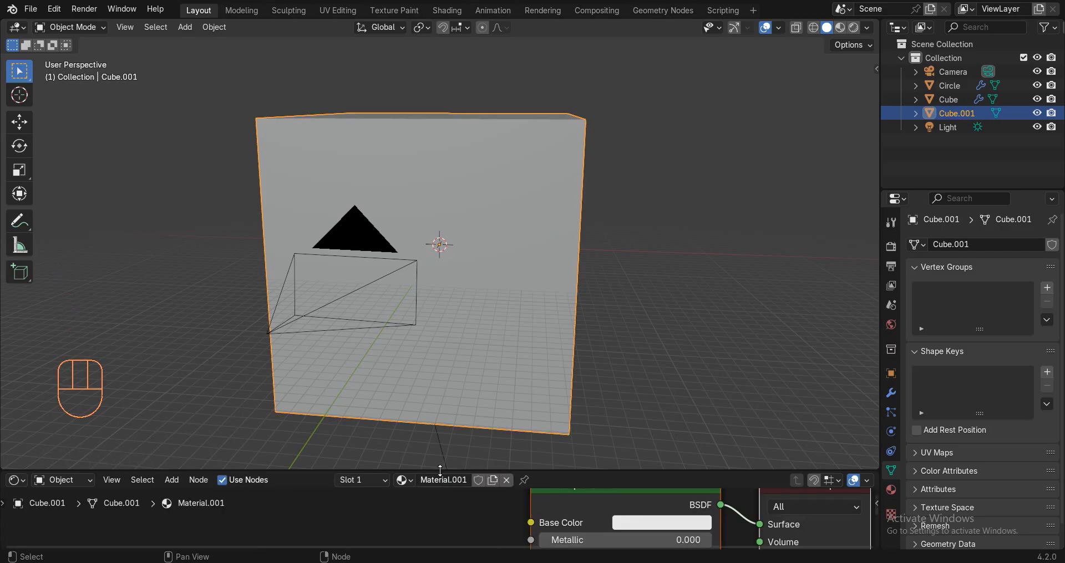
pyautogui.moveTo(440, 470); pyautogui.dragTo(443, 271)
pyautogui.click(560, 388)
pyautogui.press('x')
# Add a Volume Scatter node wired to the material's Volume output and preview it rendered.
pyautogui.hotkey('shift', 'a')
pyautogui.click(562, 338)
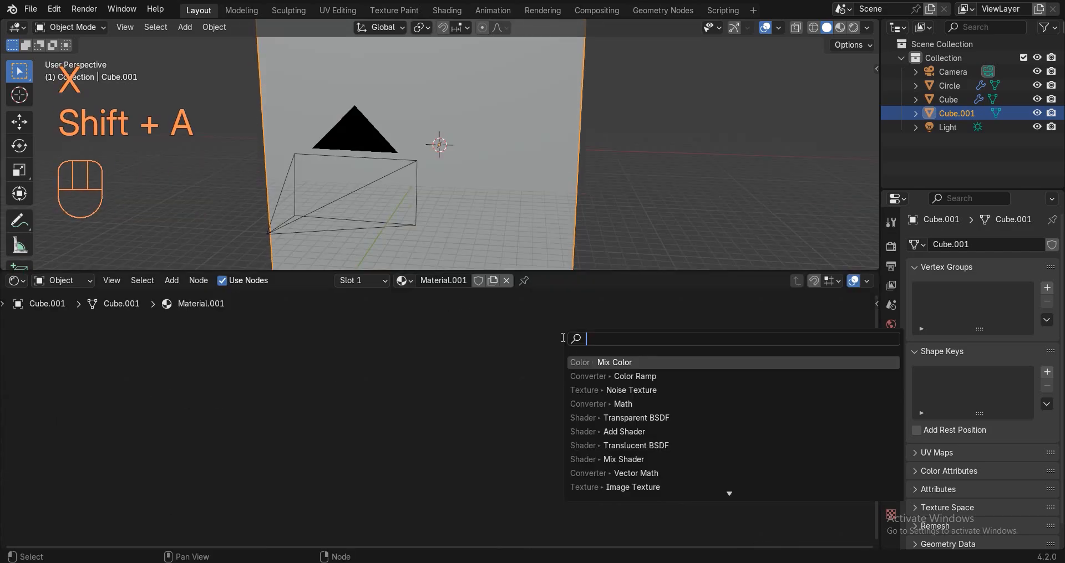
pyautogui.write('sca')
pyautogui.click(638, 362)
pyautogui.click(565, 403)
pyautogui.moveTo(591, 405); pyautogui.dragTo(757, 443)
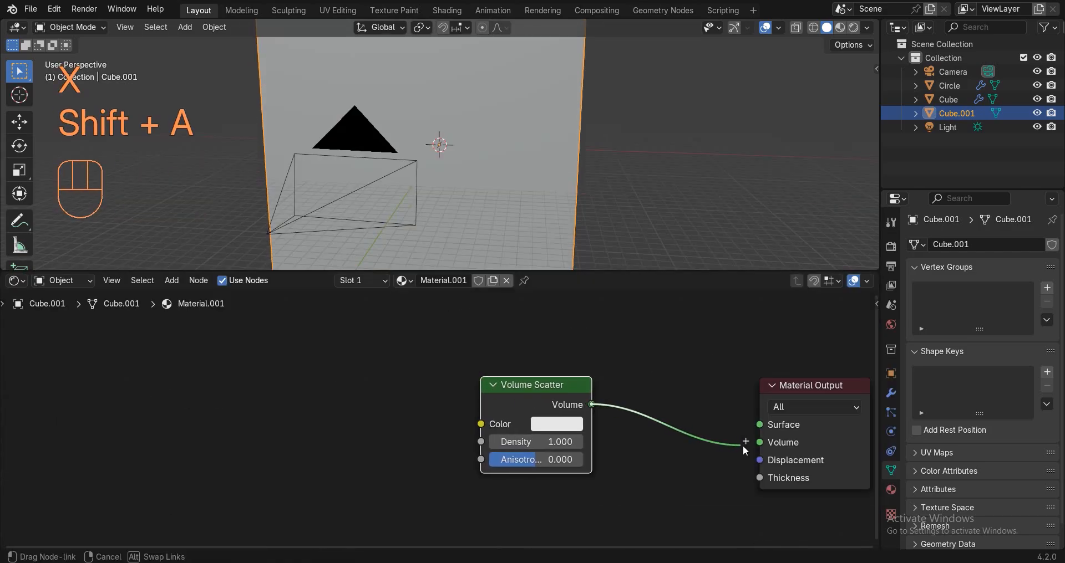
pyautogui.press('z')
pyautogui.click(672, 53)
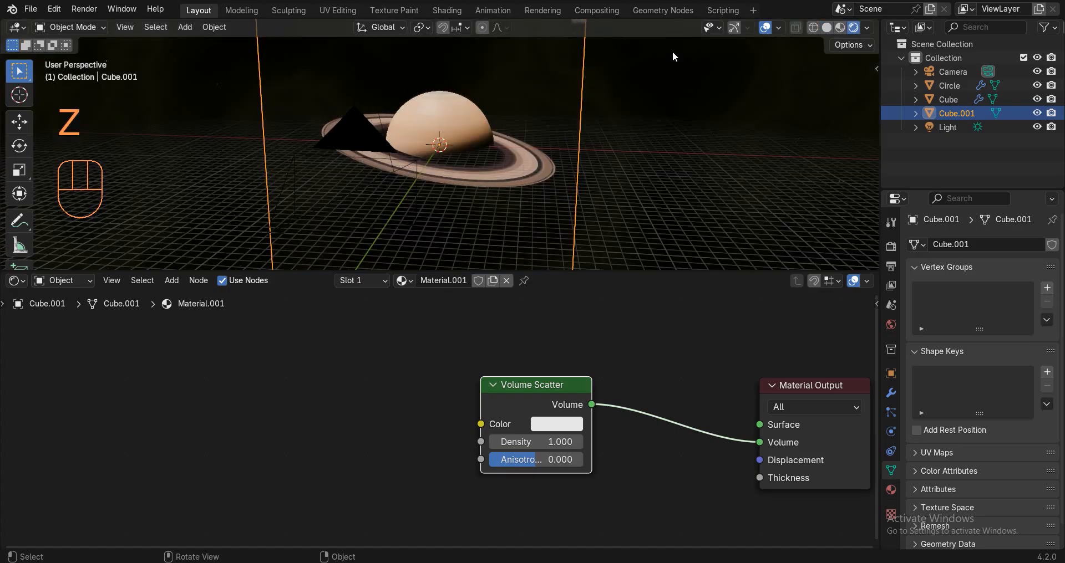
# Look through the scene camera and scale the volume cube larger.
pyautogui.press('KP_0')
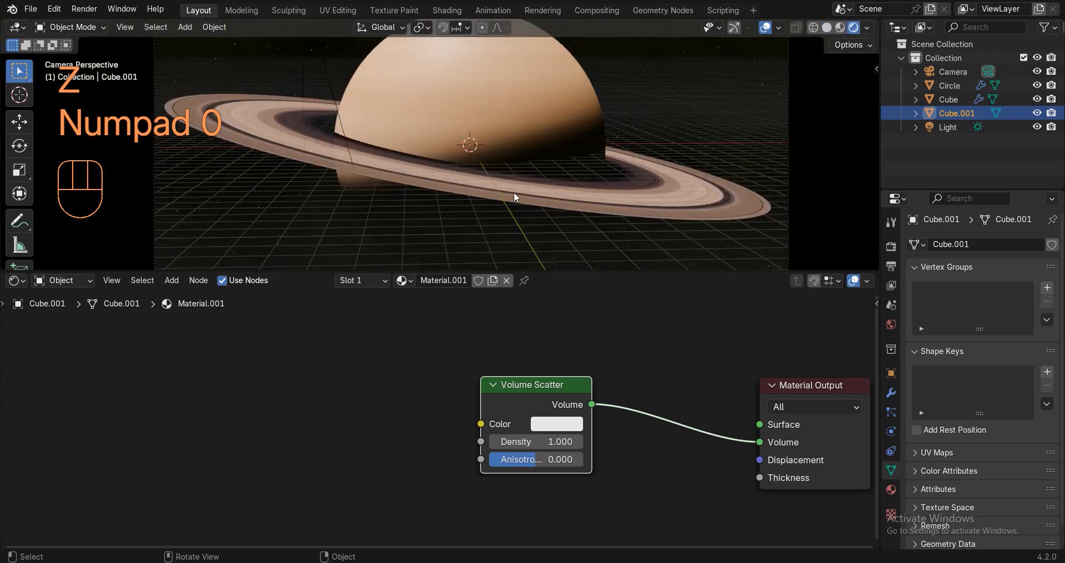
pyautogui.scroll(-4, 513, 193)
pyautogui.keyDown('shift'); pyautogui.moveTo(493, 195); pyautogui.dragTo(467, 199, button='middle'); pyautogui.keyUp('shift')
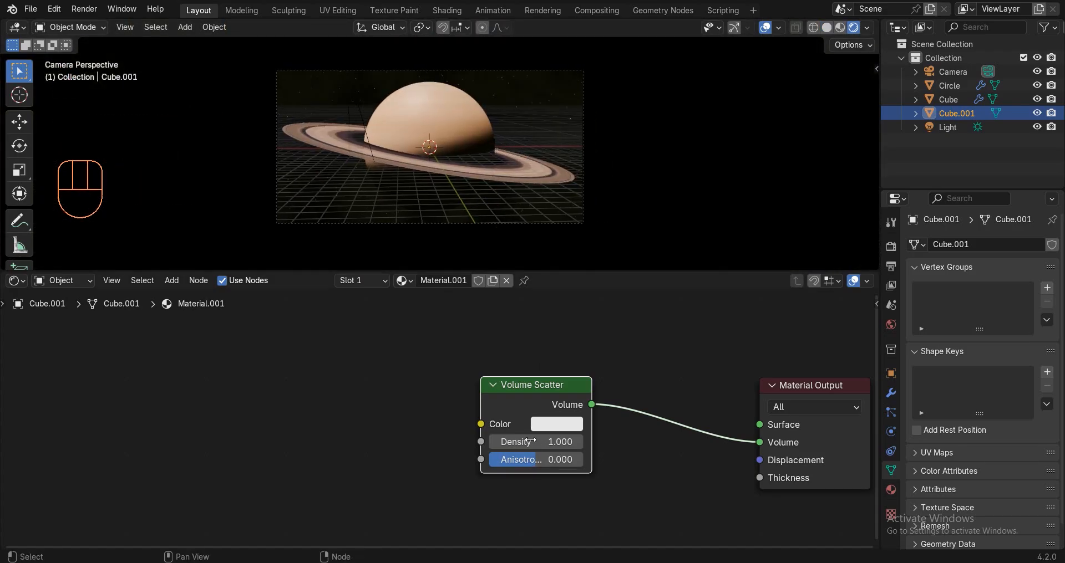
pyautogui.click(532, 442)
pyautogui.press('s')
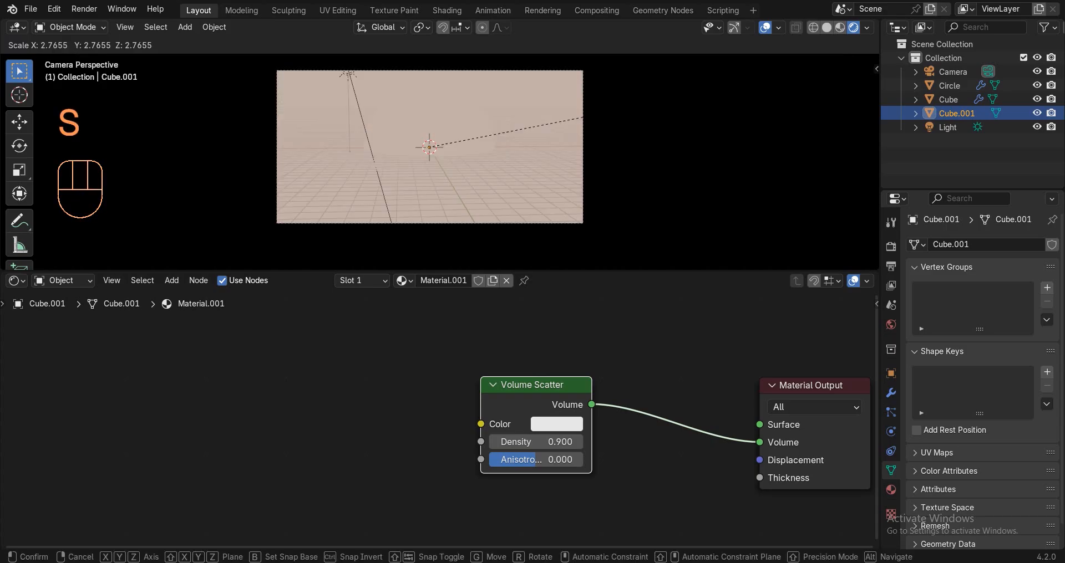
pyautogui.click(560, 155)
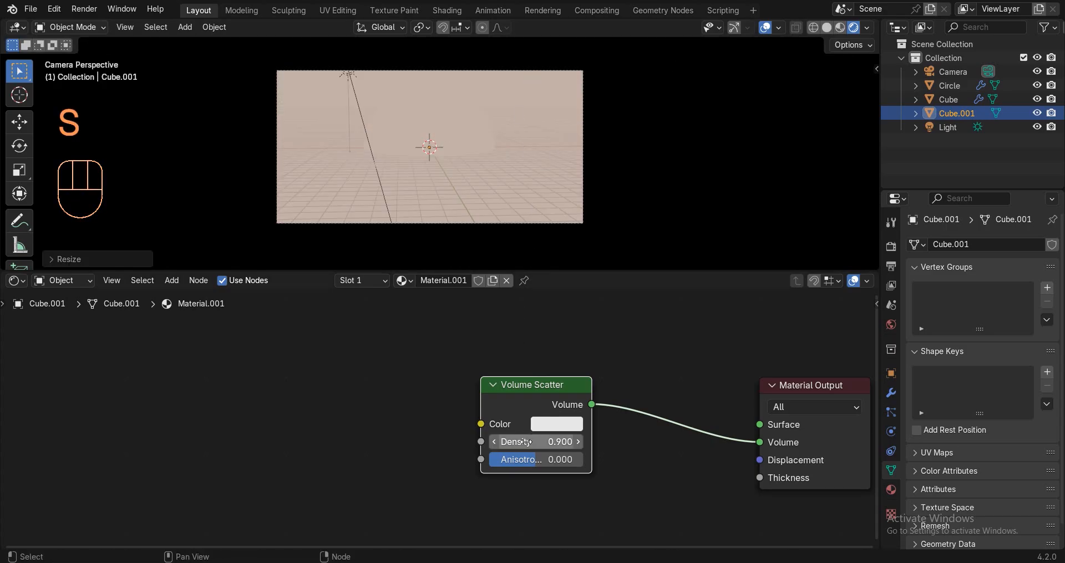
# Set the Volume Scatter density to 0.02 and anisotropy to 0.99.
pyautogui.click(494, 442)
pyautogui.click(497, 442)
pyautogui.click(496, 442)
pyautogui.click(497, 442)
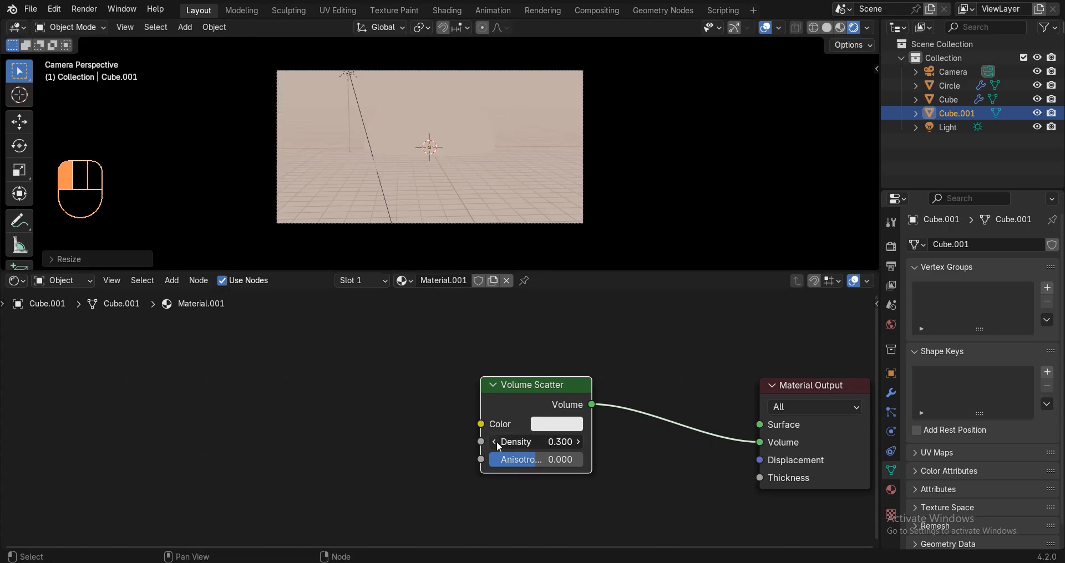
pyautogui.click(497, 442)
pyautogui.click(497, 442)
pyautogui.click(556, 442)
pyautogui.write('.02')
pyautogui.press('Return')
pyautogui.click(535, 457)
pyautogui.write('.')
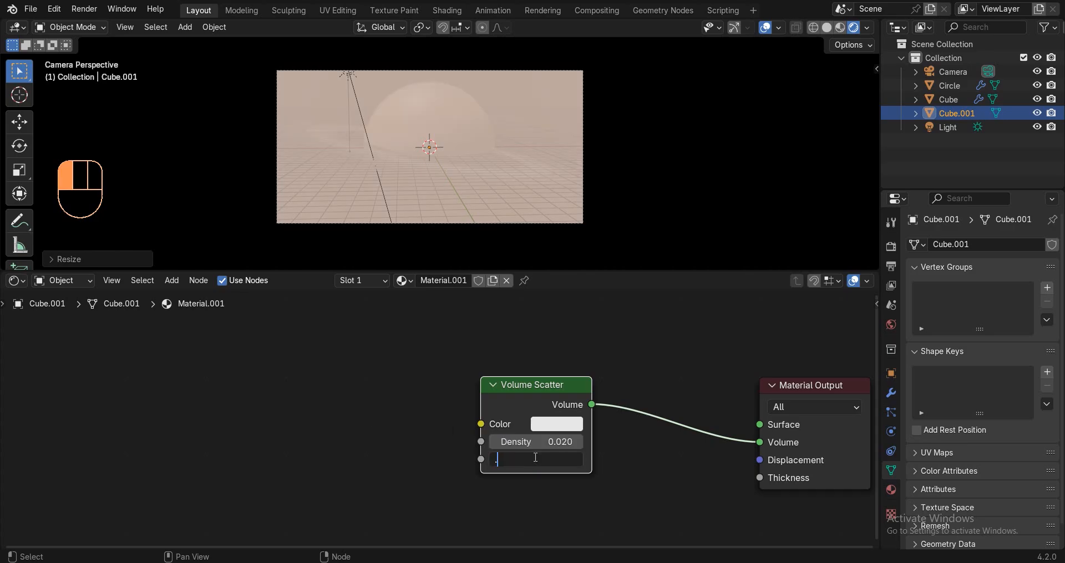
pyautogui.write('9')
pyautogui.press('Return')
pyautogui.click(542, 462)
pyautogui.write('.')
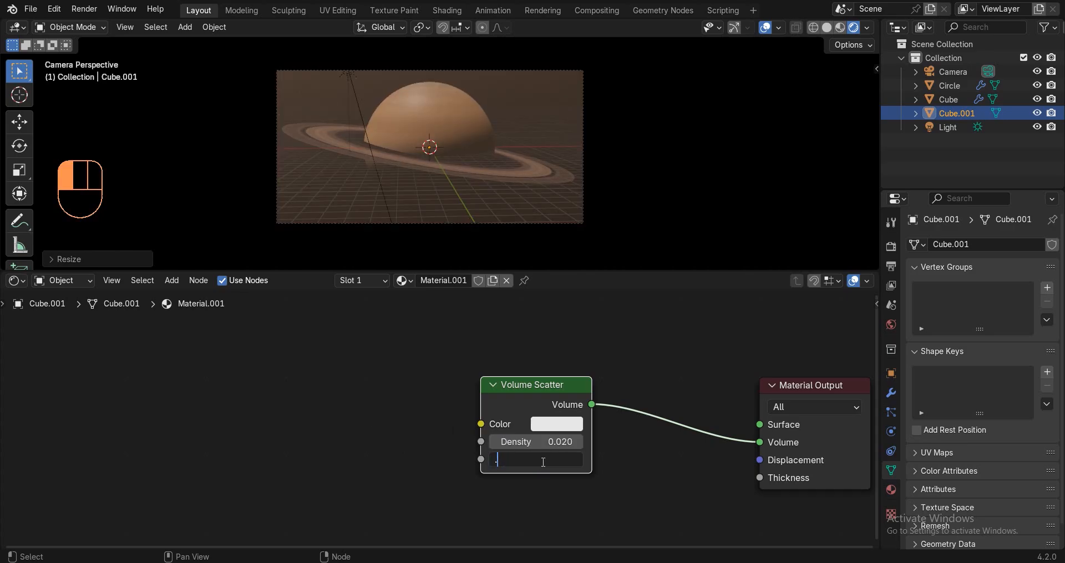
pyautogui.write('99')
pyautogui.press('Return')
# Hide viewport overlays and give the volume scatter a light blue colour.
pyautogui.click(766, 27)
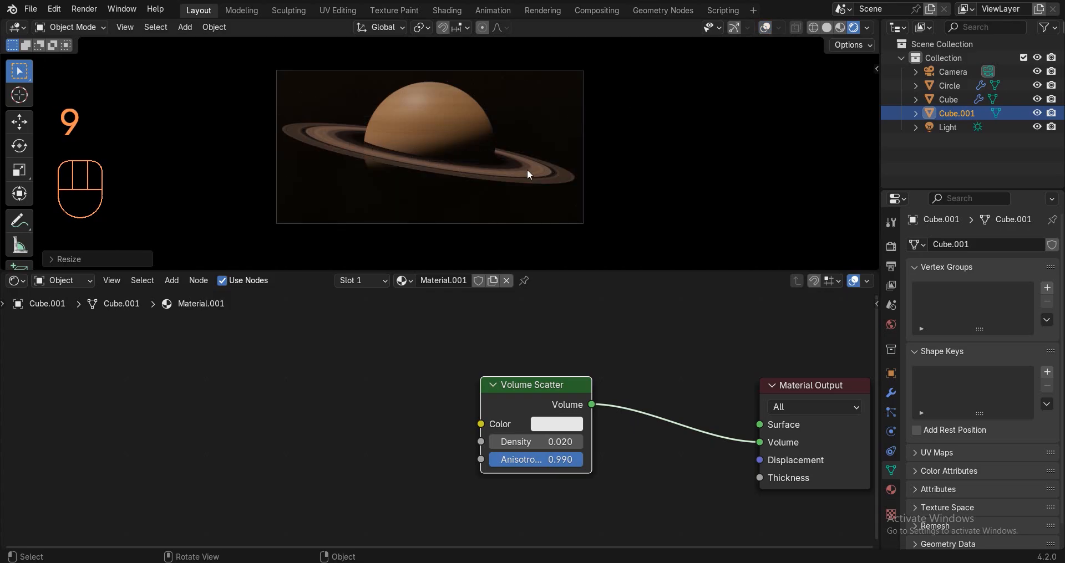
pyautogui.scroll(3, 527, 169)
pyautogui.click(554, 425)
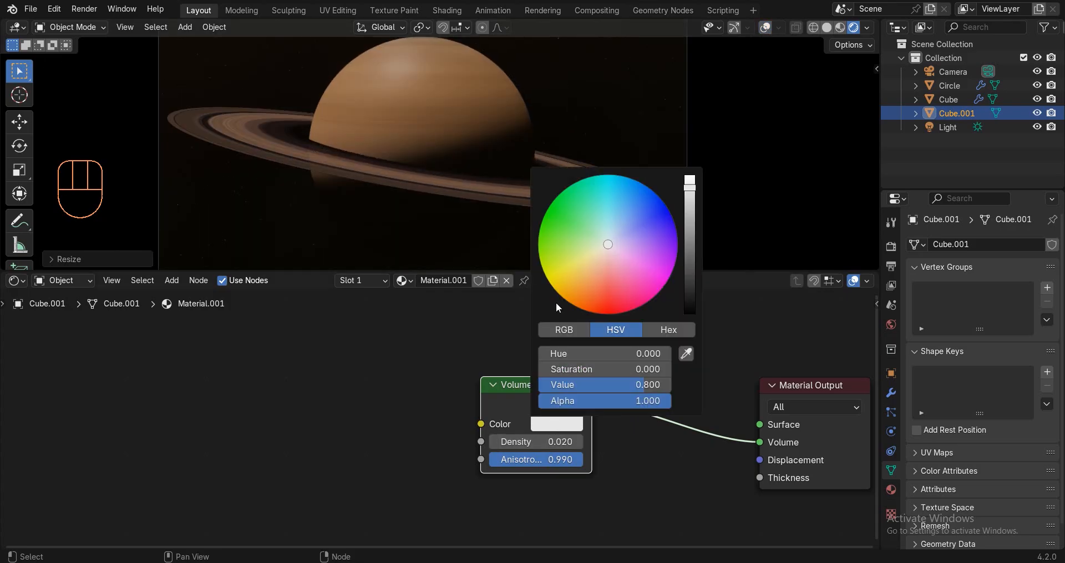
pyautogui.click(603, 257)
pyautogui.click(625, 221)
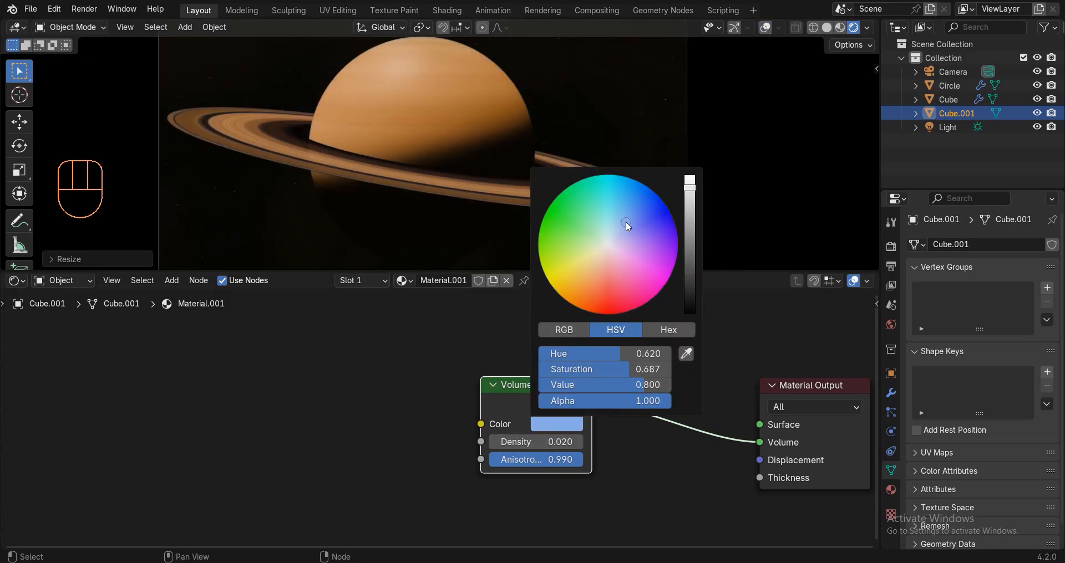
pyautogui.click(592, 274)
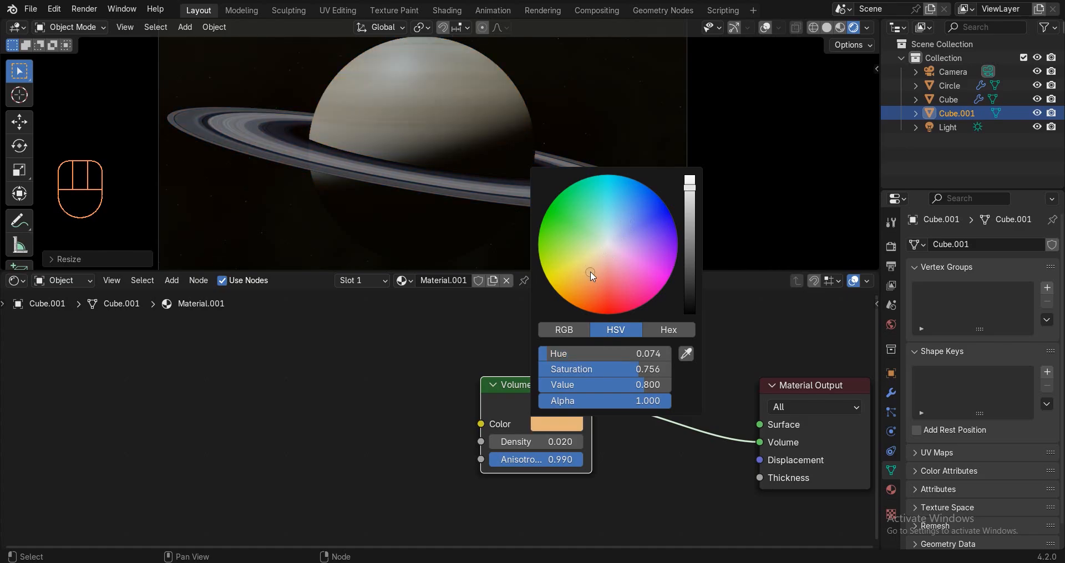
pyautogui.moveTo(589, 272); pyautogui.dragTo(621, 219)
# Lower the volume density to 0.01.
pyautogui.scroll(-2, 333, 183)
pyautogui.click(556, 424)
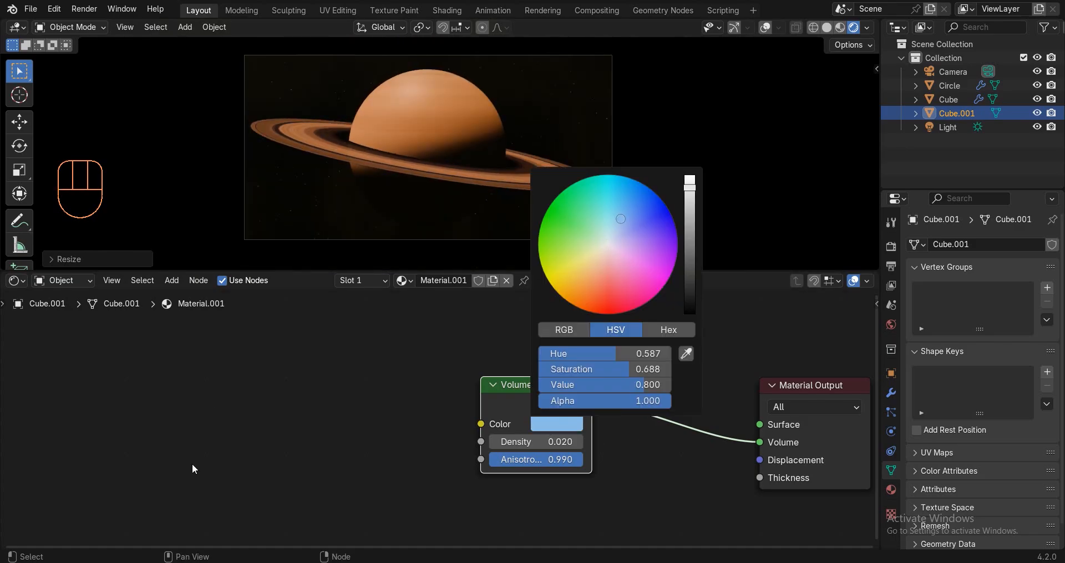
pyautogui.click(545, 442)
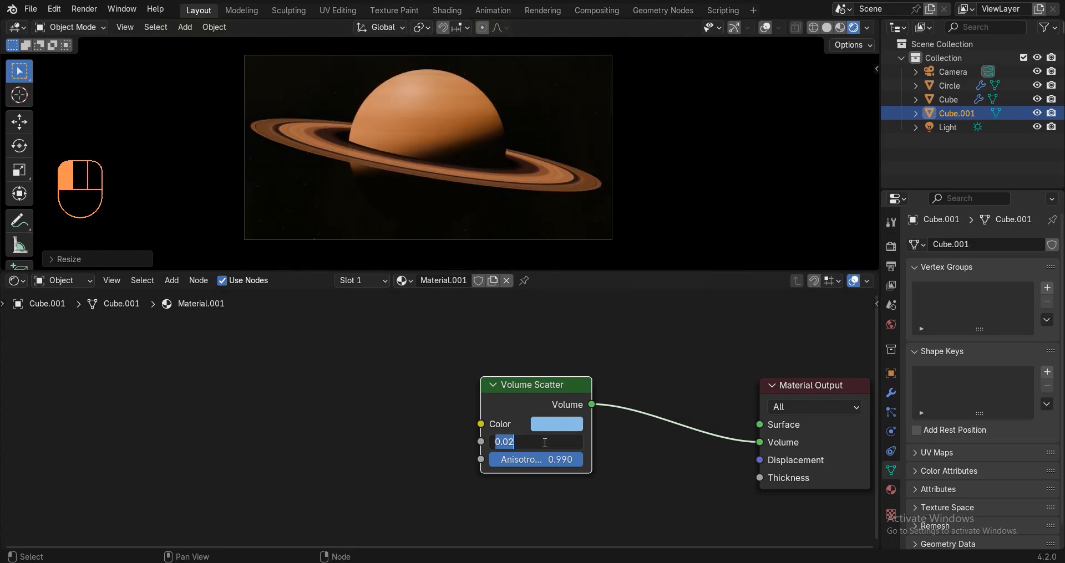
pyautogui.write('0.01')
pyautogui.press('Return')
pyautogui.scroll(-5, 312, 379)
# Raise the World Background strength to 0.25 and return to a solid camera view with overlays.
pyautogui.click(64, 281)
pyautogui.click(60, 323)
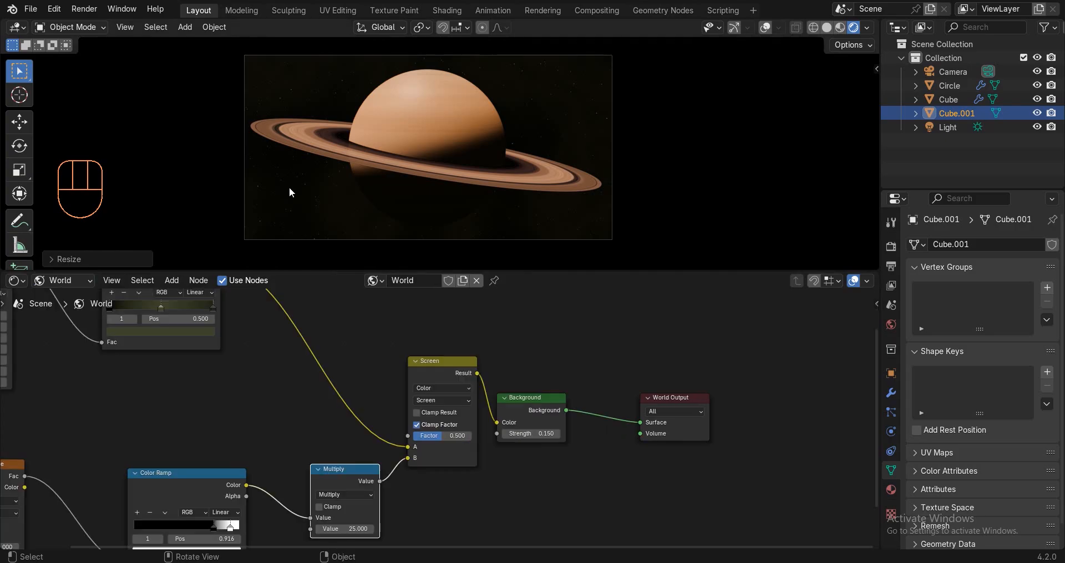
pyautogui.scroll(5, 687, 401)
pyautogui.click(480, 445)
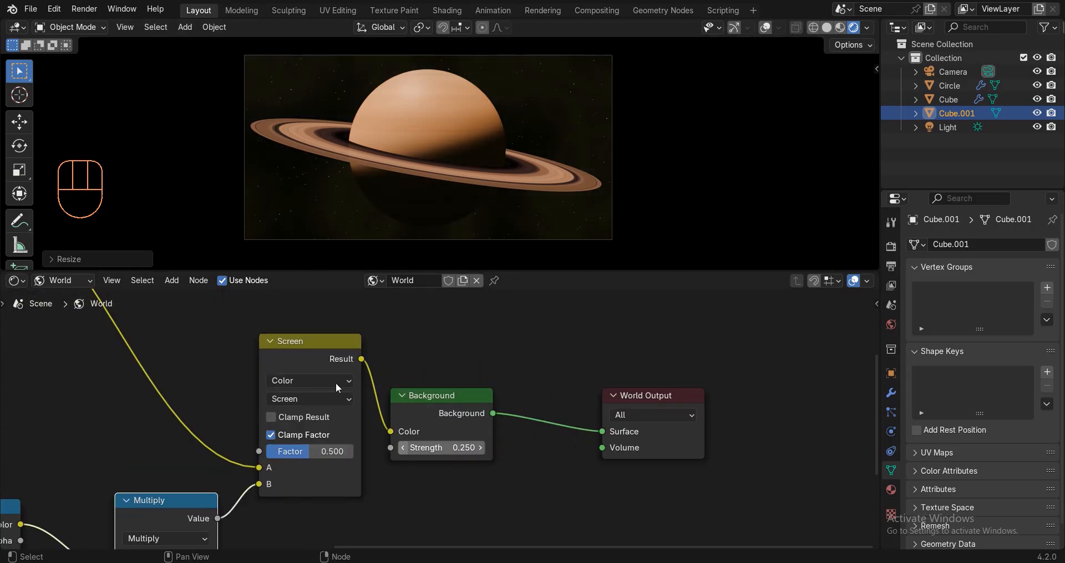
pyautogui.moveTo(396, 212); pyautogui.dragTo(419, 226, button='middle')
pyautogui.press('KP_0')
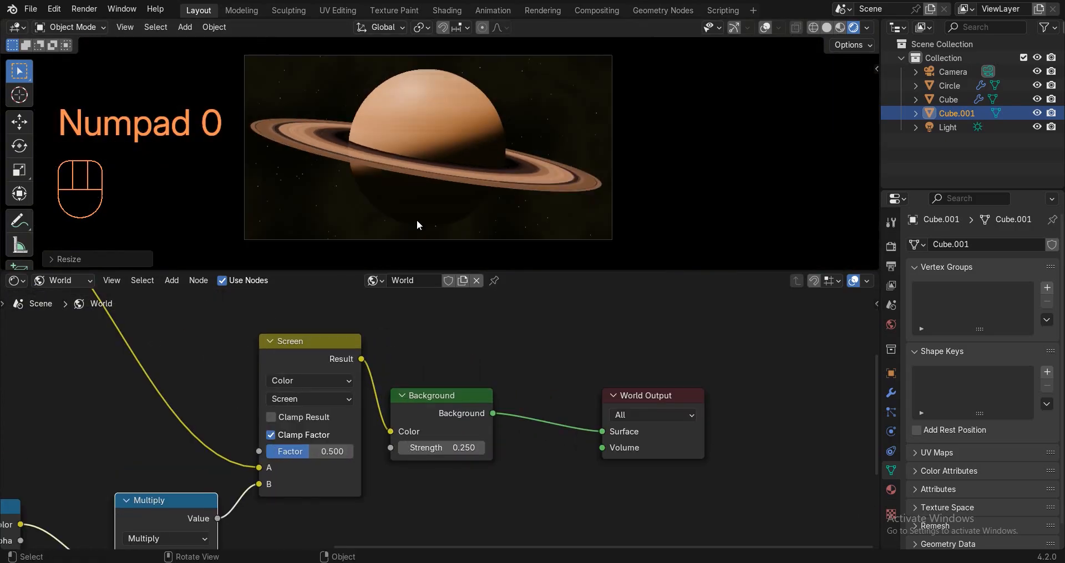
pyautogui.click(828, 28)
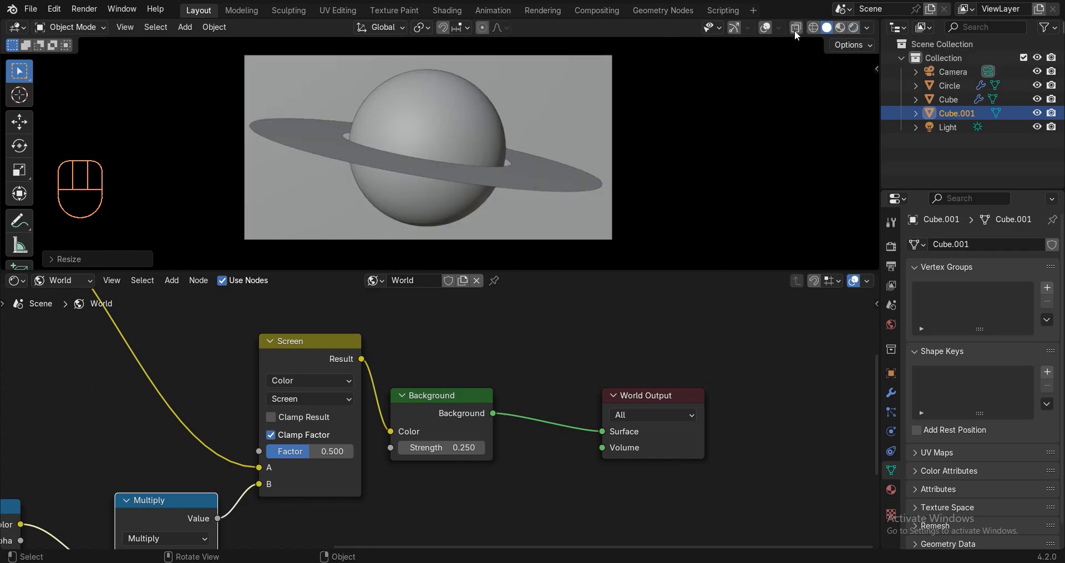
pyautogui.click(766, 28)
# Select the camera and set its focal length to 70 mm.
pyautogui.click(553, 54)
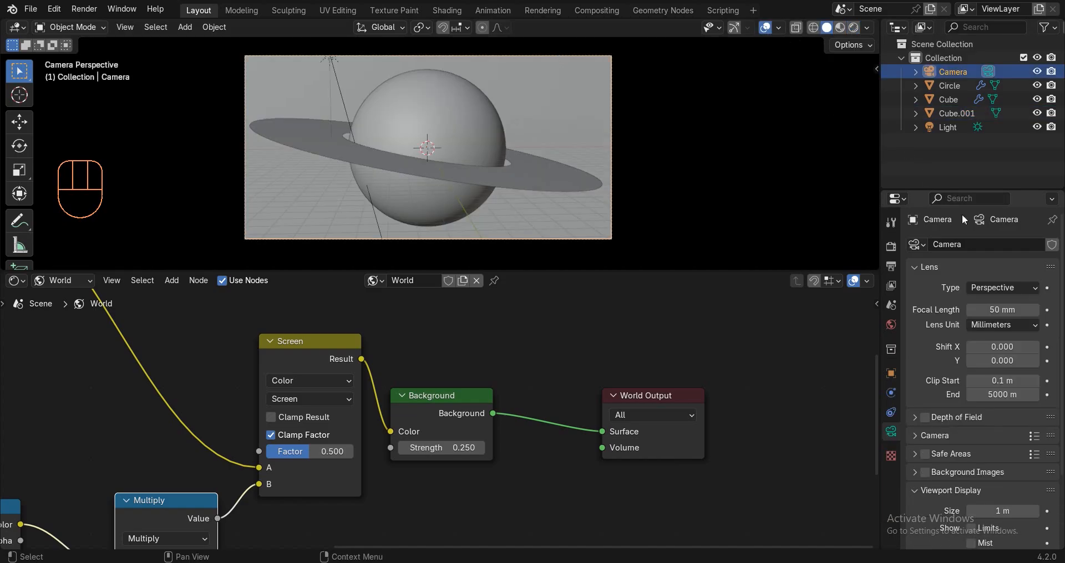
pyautogui.click(992, 309)
pyautogui.write('70')
pyautogui.press('Return')
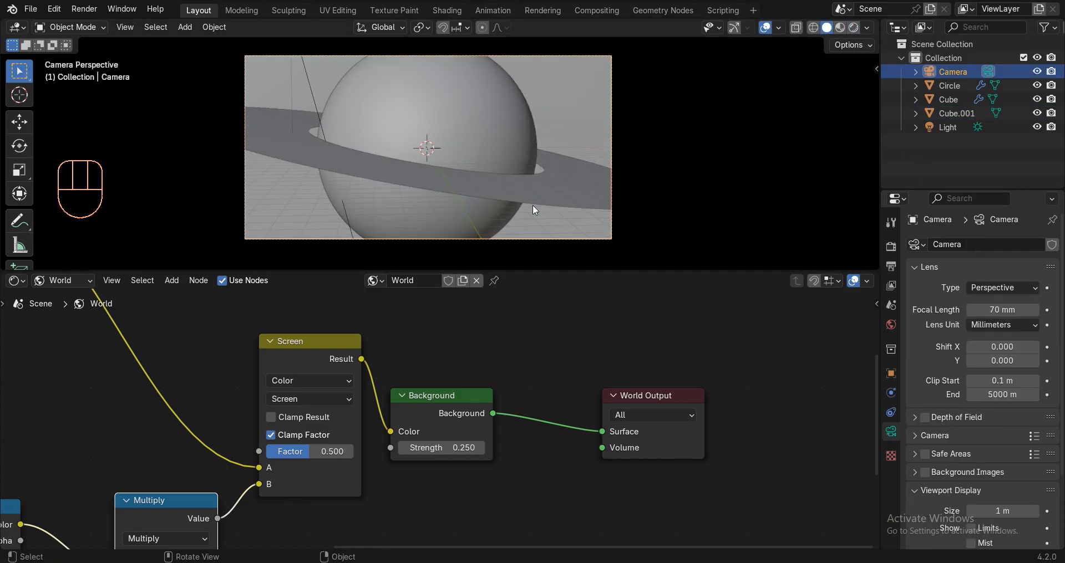
pyautogui.press('g')
pyautogui.press('z')
pyautogui.press('z')
# Scale the volume cube Cube.001 up by about 1.09×.
pyautogui.press('s')
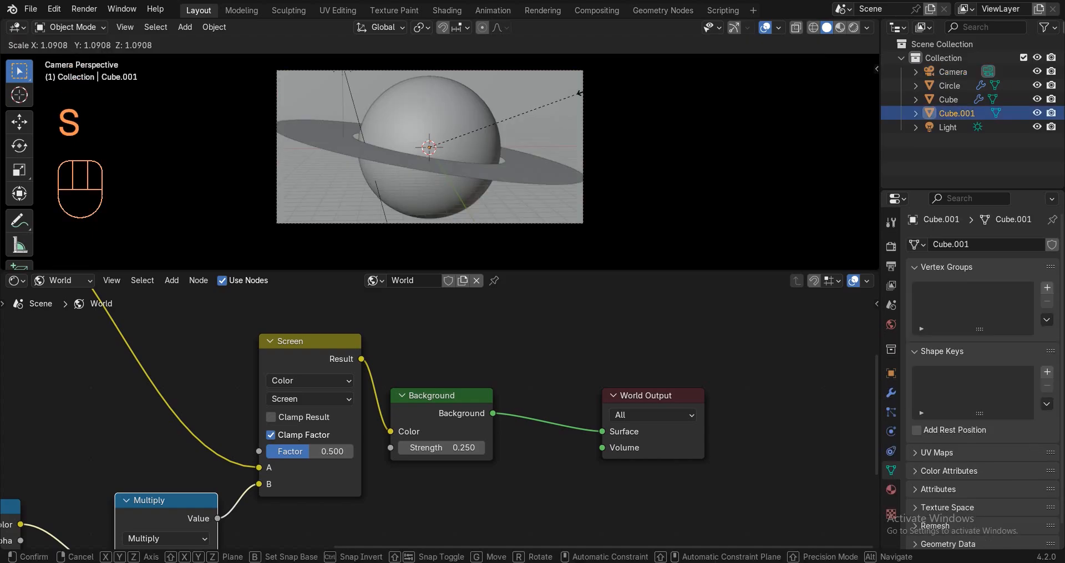
pyautogui.click(554, 69)
pyautogui.press('s')
pyautogui.click(527, 60)
pyautogui.press('g')
pyautogui.rightClick(522, 69)
# Move the camera along its view axis and rotate it around Z to reframe the planet.
pyautogui.click(522, 69)
pyautogui.press('g')
pyautogui.press('z')
pyautogui.press('z')
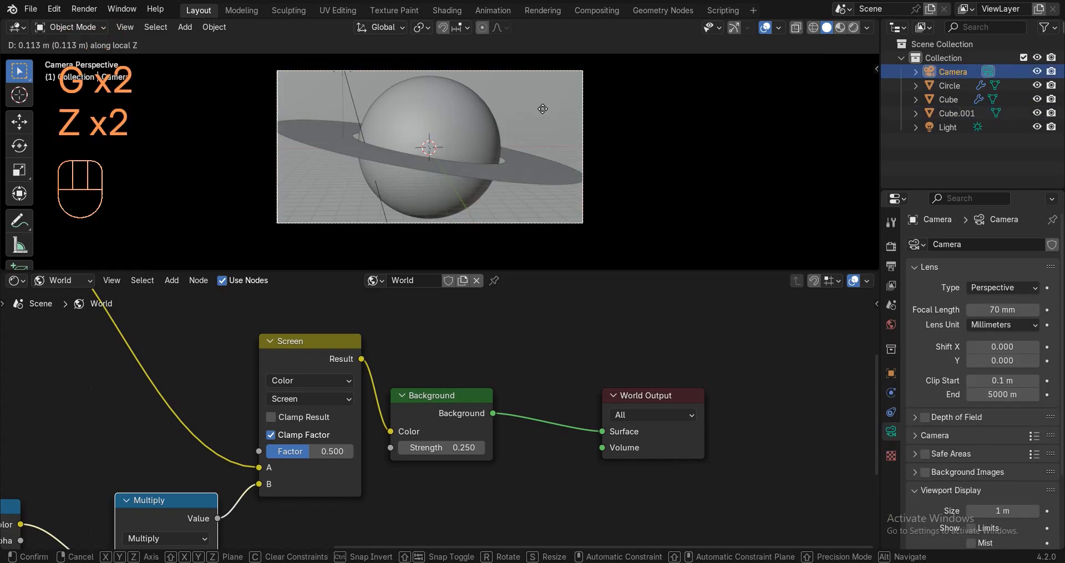
pyautogui.click(556, 71)
pyautogui.press('r')
pyautogui.press('z')
pyautogui.click(599, 82)
# Preview the framing without overlays, then set the node editor to Object and enlarge the 3D view.
pyautogui.press('z')
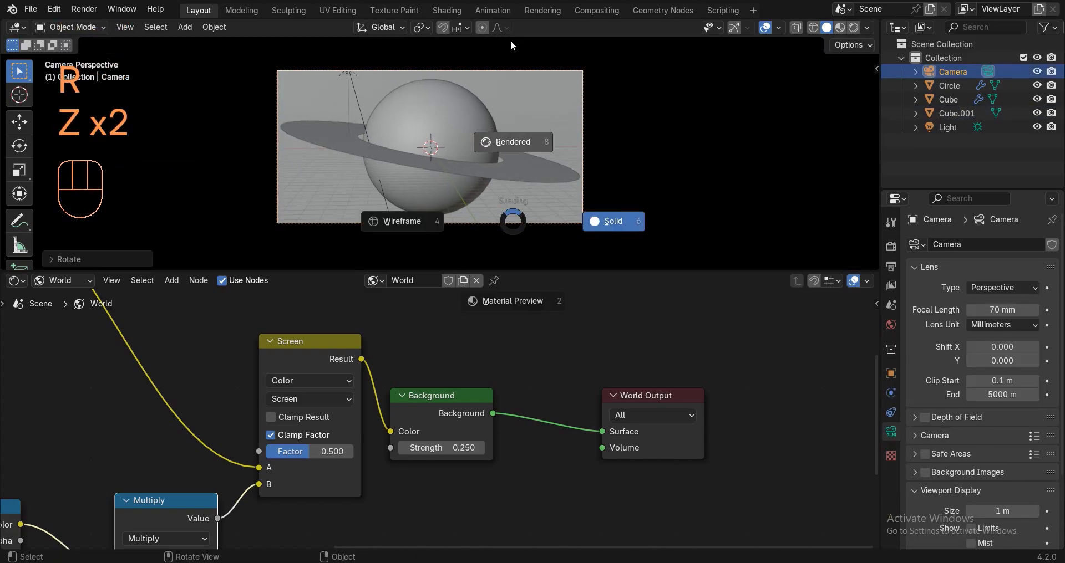
pyautogui.click(764, 28)
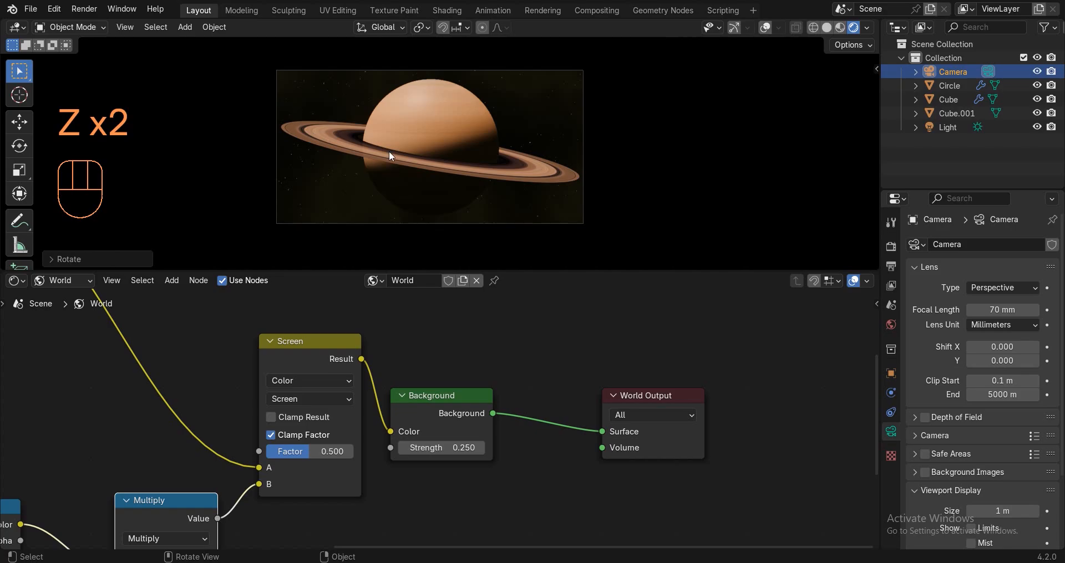
pyautogui.press('z')
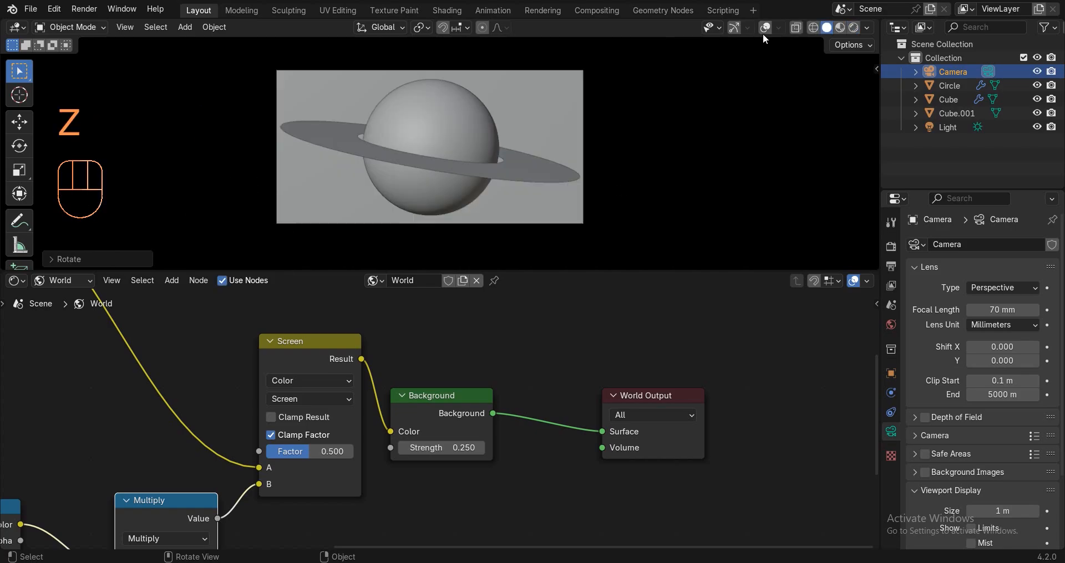
pyautogui.click(764, 28)
pyautogui.click(75, 285)
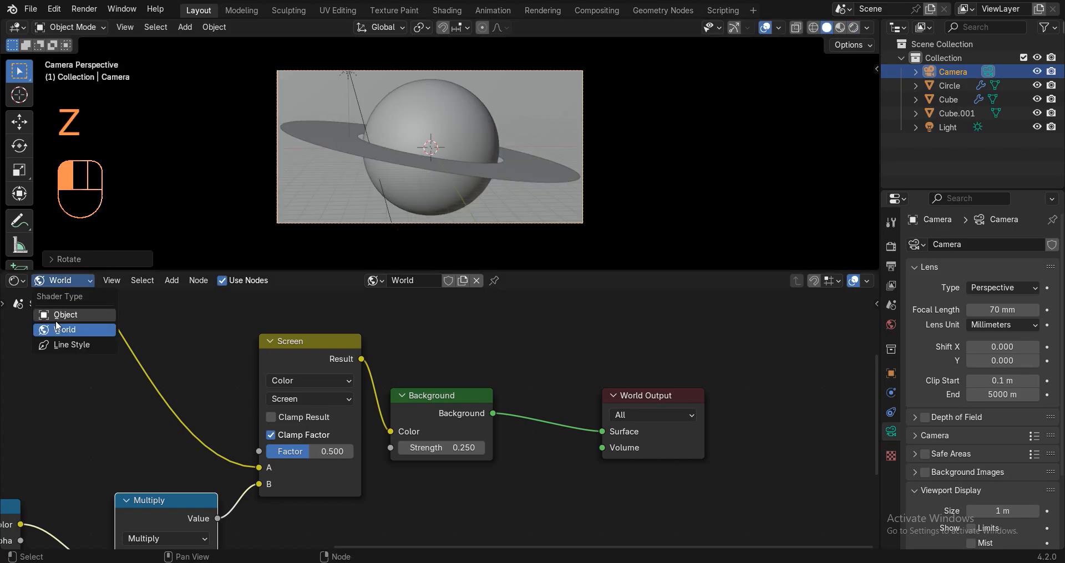
pyautogui.click(61, 314)
pyautogui.moveTo(259, 269); pyautogui.dragTo(247, 529)
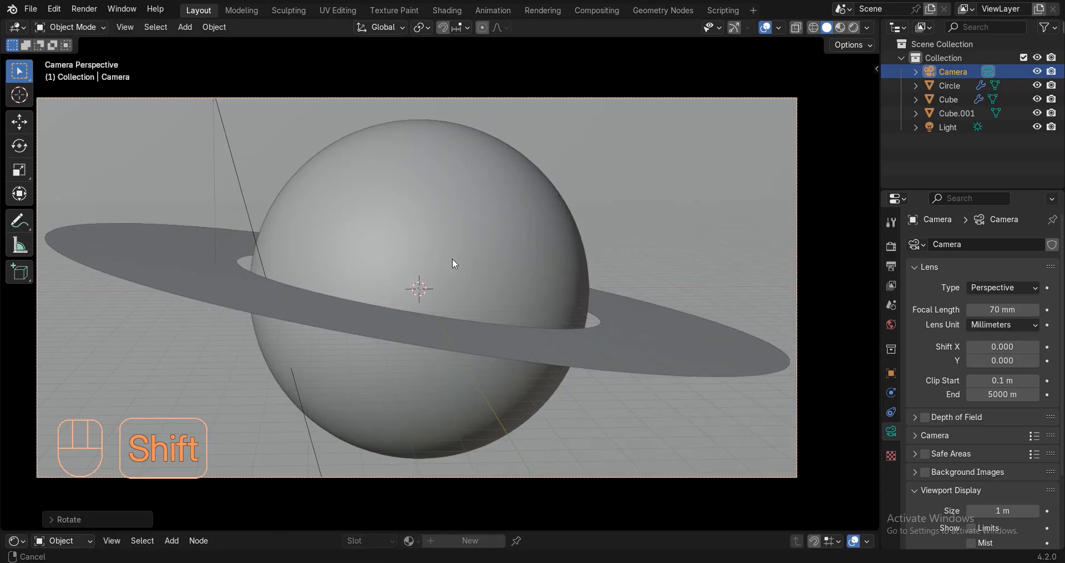
# Add a UV sphere and move it to the left of the planet.
pyautogui.keyDown('shift'); pyautogui.moveTo(449, 185); pyautogui.dragTo(476, 186, button='middle'); pyautogui.keyUp('shift')
pyautogui.hotkey('shift', 'a')
pyautogui.moveTo(407, 206)
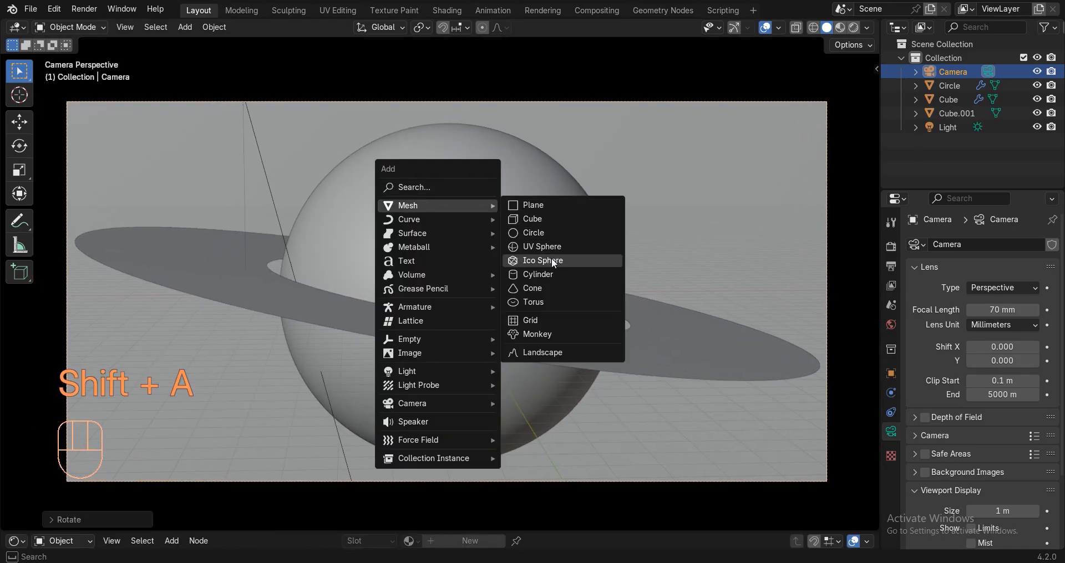
pyautogui.click(512, 251)
pyautogui.press('g')
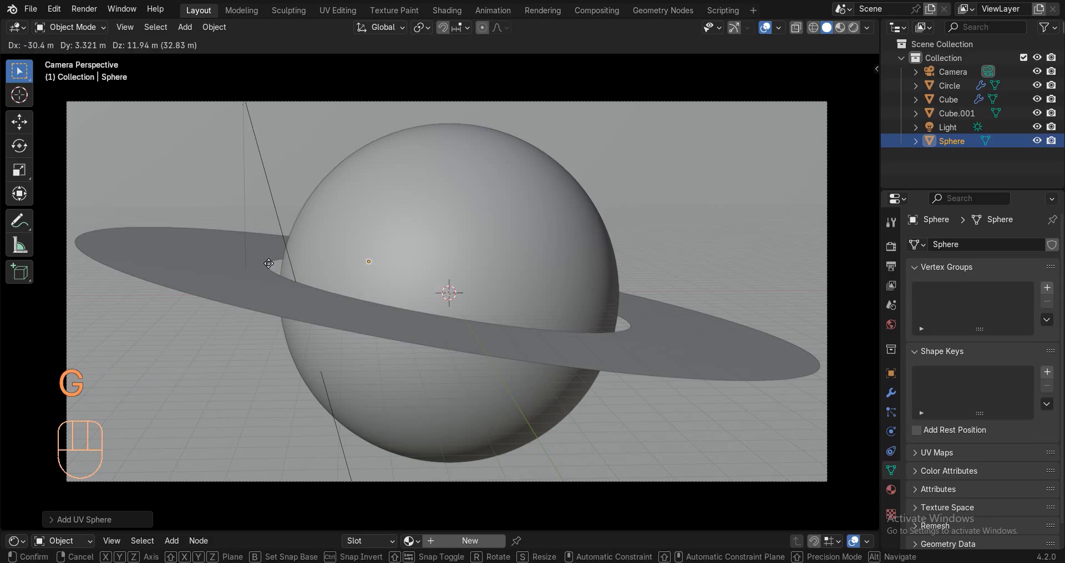
pyautogui.click(317, 222)
# Raise the viewport's View Clip End so distant objects stay visible.
pyautogui.moveTo(317, 223); pyautogui.dragTo(383, 292, button='middle')
pyautogui.scroll(3, 383, 292)
pyautogui.scroll(-1, 441, 247)
pyautogui.scroll(-2, 478, 217)
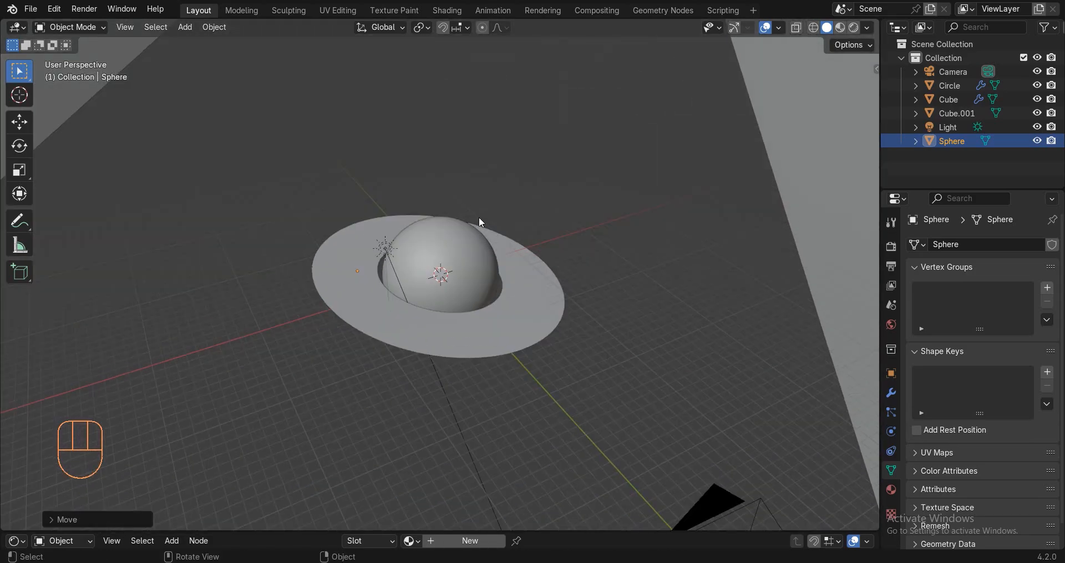
pyautogui.press('n')
pyautogui.click(871, 131)
pyautogui.doubleClick(778, 112)
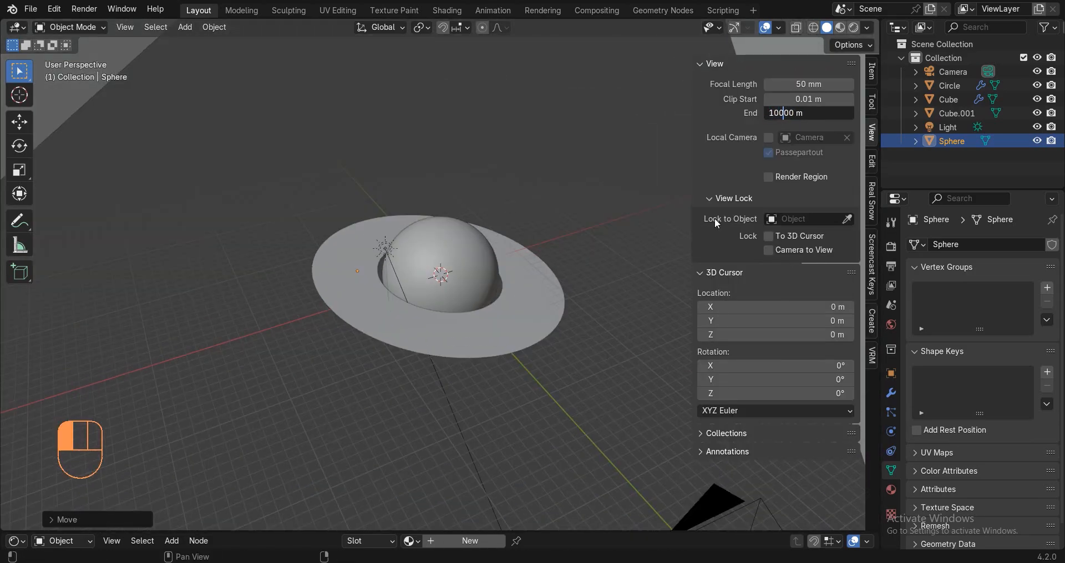
pyautogui.click(714, 219)
pyautogui.press('n')
pyautogui.scroll(3, 277, 332)
# Reposition the small sphere and make the first duplicates around the planet with Shift+D.
pyautogui.press('g')
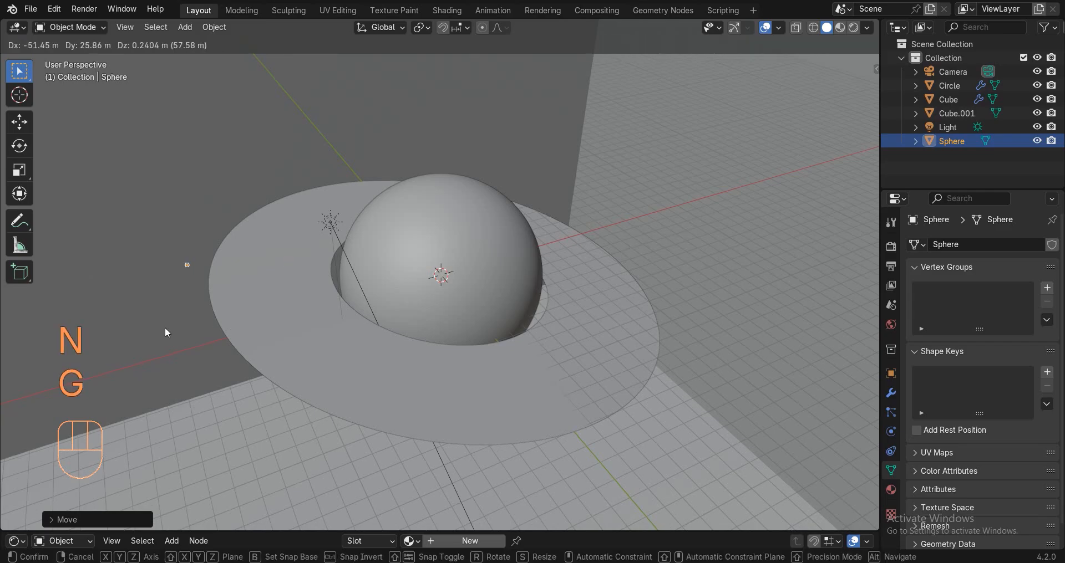
pyautogui.click(164, 327)
pyautogui.moveTo(178, 297); pyautogui.dragTo(247, 242, button='middle')
pyautogui.scroll(1, 253, 282)
pyautogui.hotkey('shift', 'd')
pyautogui.click(623, 234)
pyautogui.moveTo(621, 239); pyautogui.dragTo(502, 227, button='middle')
pyautogui.press('g')
pyautogui.click(629, 280)
pyautogui.keyDown('shift'); pyautogui.moveTo(629, 279); pyautogui.dragTo(633, 232, button='middle'); pyautogui.keyUp('shift')
pyautogui.hotkey('shift', 'd')
pyautogui.click(165, 281)
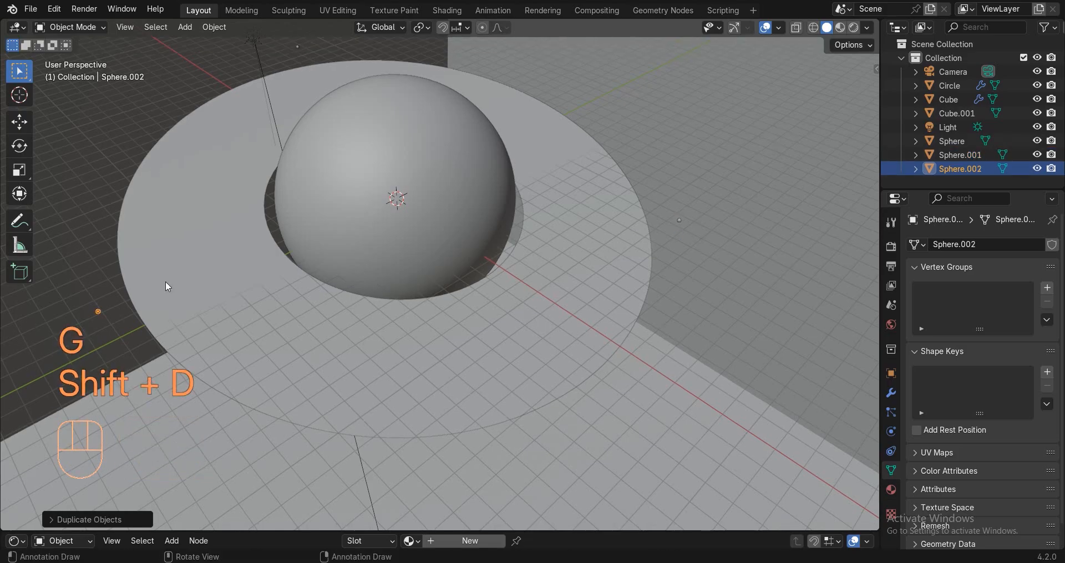
pyautogui.moveTo(166, 281); pyautogui.dragTo(100, 183, button='middle')
# Duplicate more moon spheres, up to Sphere.006, scattered around the planet.
pyautogui.press('g')
pyautogui.click(35, 249)
pyautogui.moveTo(36, 249); pyautogui.dragTo(33, 277, button='middle')
pyautogui.hotkey('shift', 'd')
pyautogui.click(450, 305)
pyautogui.hotkey('shift', 'd')
pyautogui.moveTo(521, 326); pyautogui.dragTo(464, 317, button='middle')
pyautogui.click(304, 294)
pyautogui.hotkey('shift', 'd')
pyautogui.click(492, 368)
pyautogui.hotkey('shift', 'd')
pyautogui.click(194, 343)
# In camera view, move Sphere.006, Sphere and Sphere.005 inside the camera frame.
pyautogui.press('KP_0')
pyautogui.press('g')
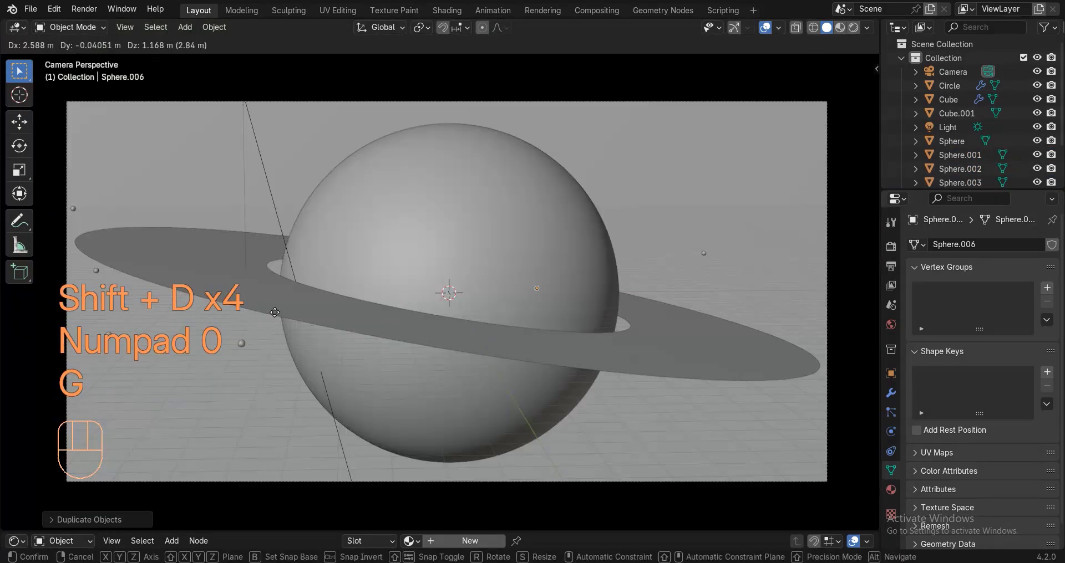
pyautogui.click(429, 350)
pyautogui.click(427, 351)
pyautogui.press('g')
pyautogui.click(141, 211)
pyautogui.click(136, 360)
pyautogui.press('g')
pyautogui.click(250, 418)
# Move Sphere.004, Sphere.001 and Sphere.002 inside the camera frame.
pyautogui.click(114, 339)
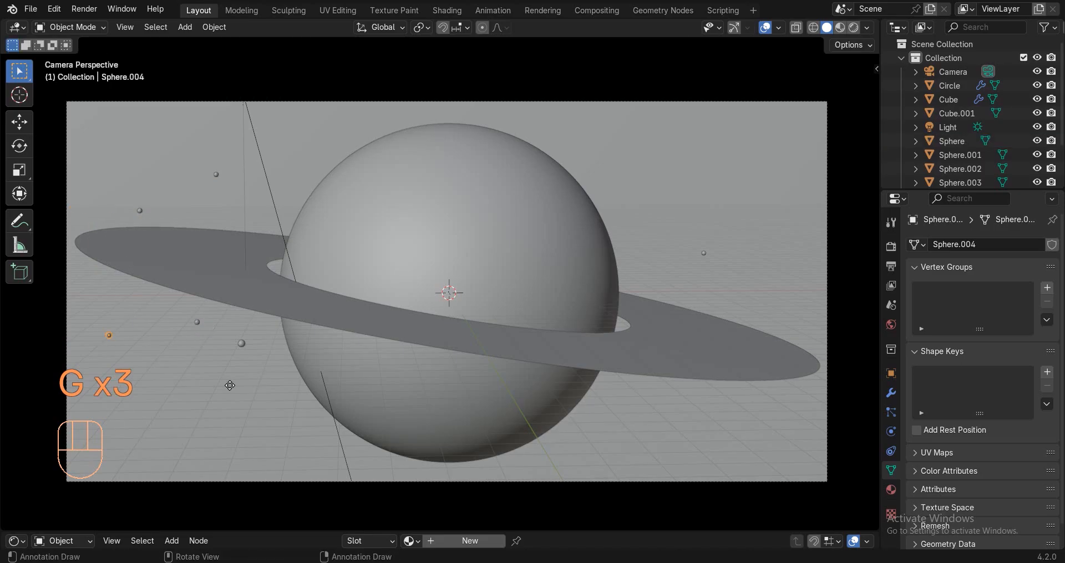
pyautogui.press('g')
pyautogui.click(743, 402)
pyautogui.click(707, 257)
pyautogui.press('g')
pyautogui.click(708, 275)
pyautogui.click(247, 340)
pyautogui.click(689, 298)
# With overlays hidden, shrink Sphere.002, Sphere.001 and Sphere into small moons.
pyautogui.click(767, 29)
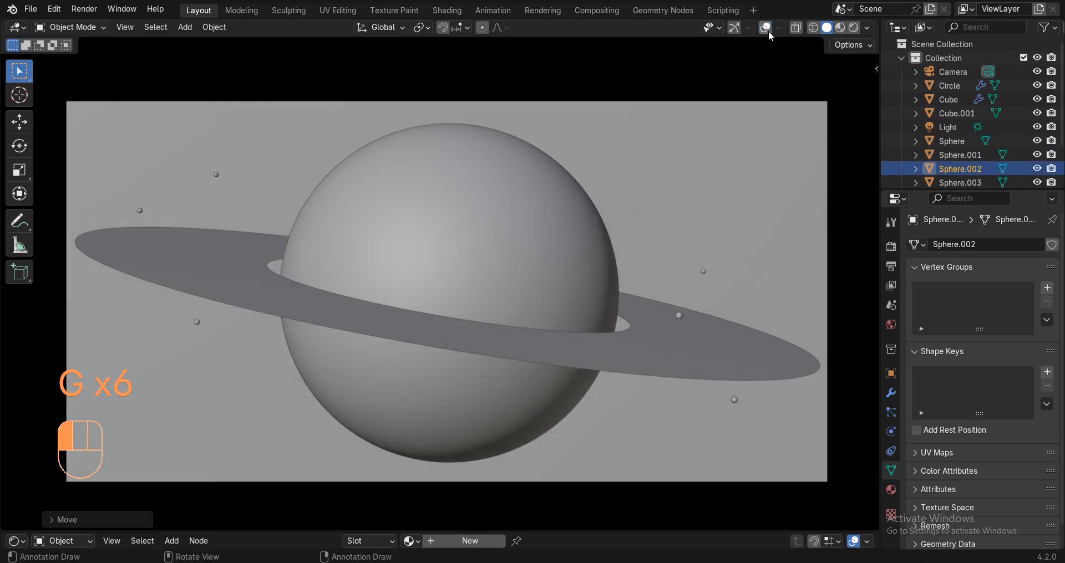
pyautogui.press('s')
pyautogui.click(690, 303)
pyautogui.click(702, 273)
pyautogui.press('s')
pyautogui.click(701, 273)
pyautogui.click(218, 176)
pyautogui.click(139, 210)
pyautogui.press('s')
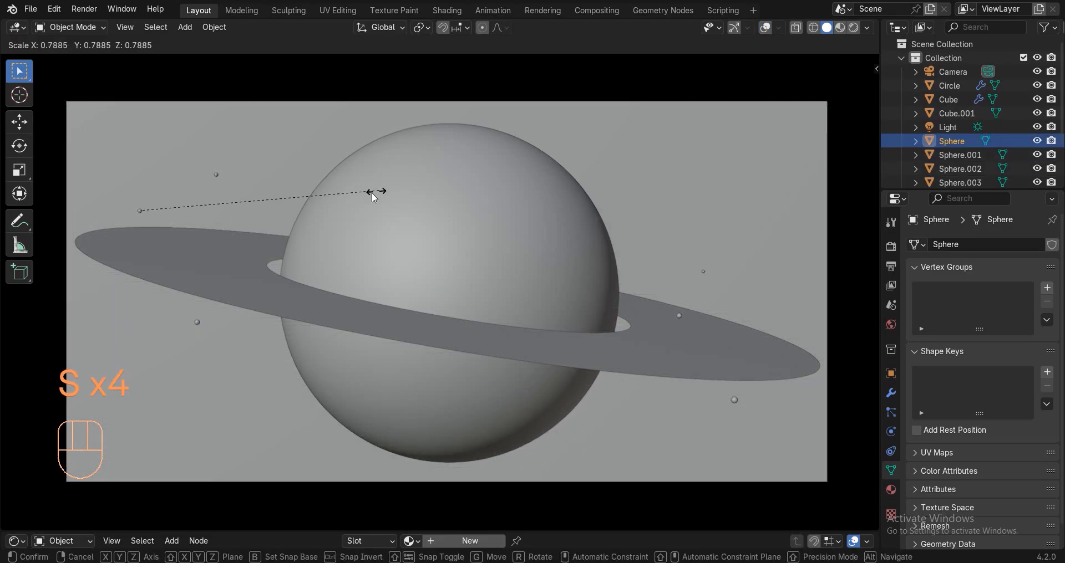
pyautogui.click(352, 197)
# Shrink Sphere.005, Sphere.006 and Sphere.004, restore overlays, and isolate Sphere.004 in local view.
pyautogui.click(197, 322)
pyautogui.press('s')
pyautogui.click(465, 247)
pyautogui.click(215, 176)
pyautogui.press('s')
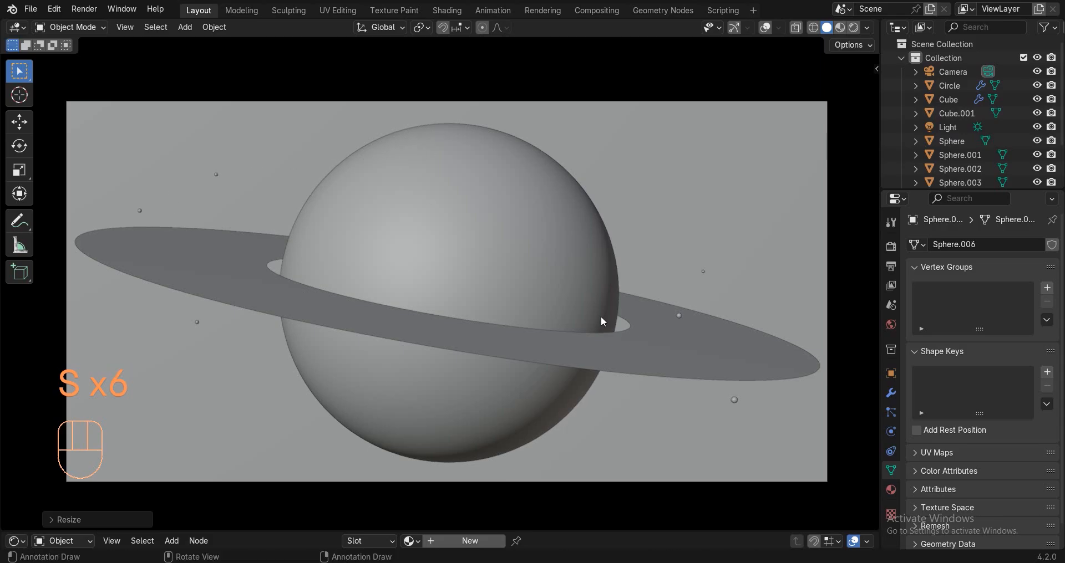
pyautogui.click(733, 398)
pyautogui.click(733, 398)
pyautogui.press('s')
pyautogui.click(734, 397)
pyautogui.click(766, 28)
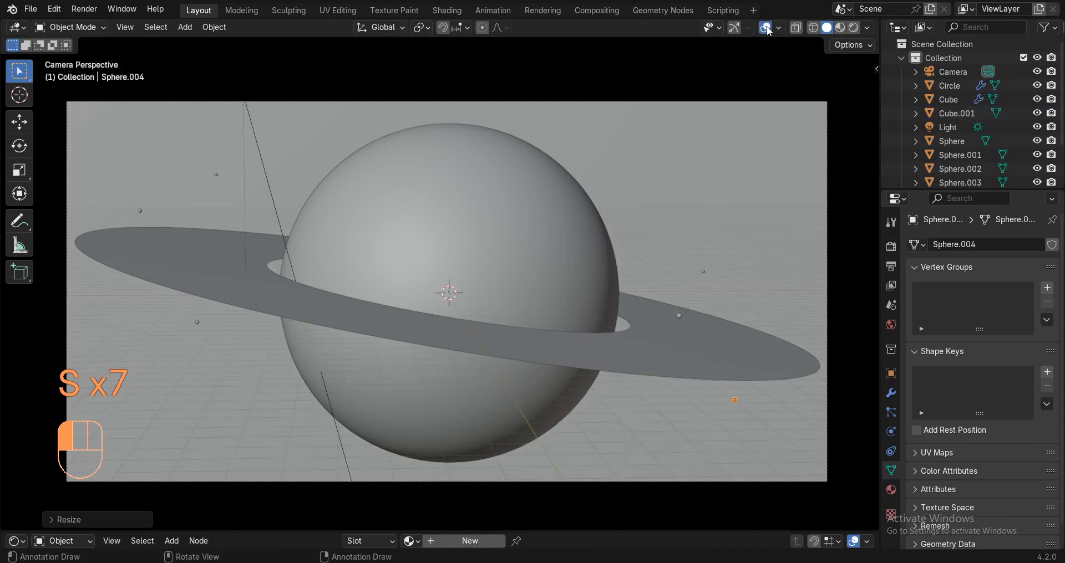
pyautogui.press('KP_Divide')
# Switch to Material Preview, auto-smooth the sphere, and give it a new material.
pyautogui.press('z')
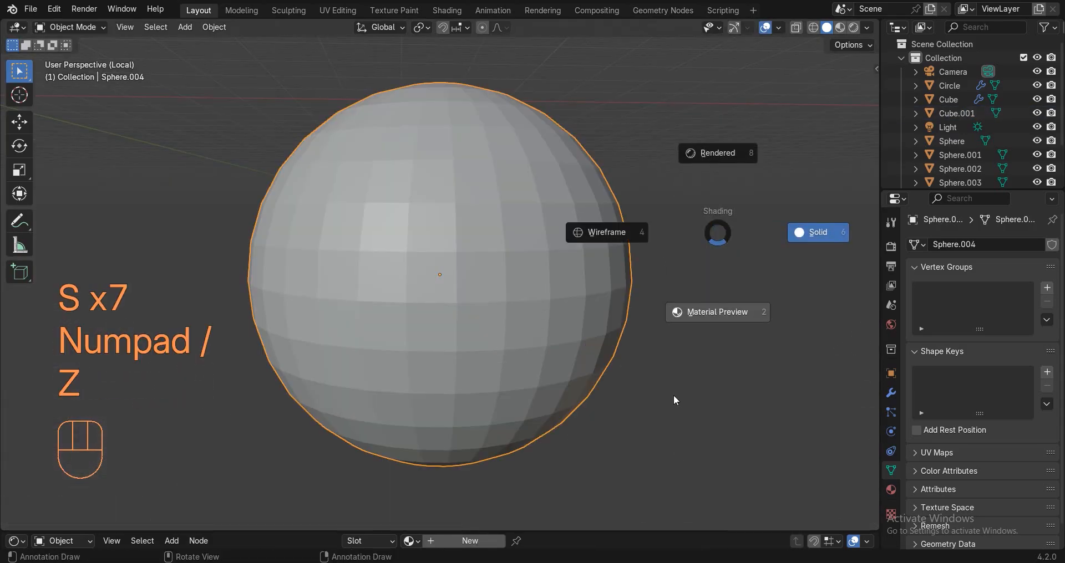
pyautogui.click(684, 305)
pyautogui.rightClick(712, 294)
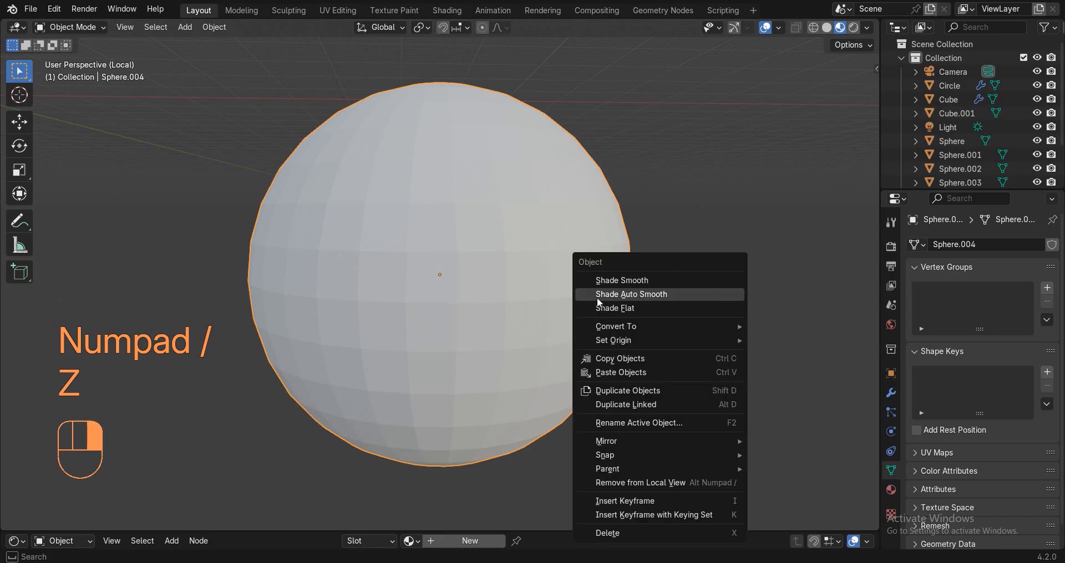
pyautogui.click(597, 296)
pyautogui.click(449, 541)
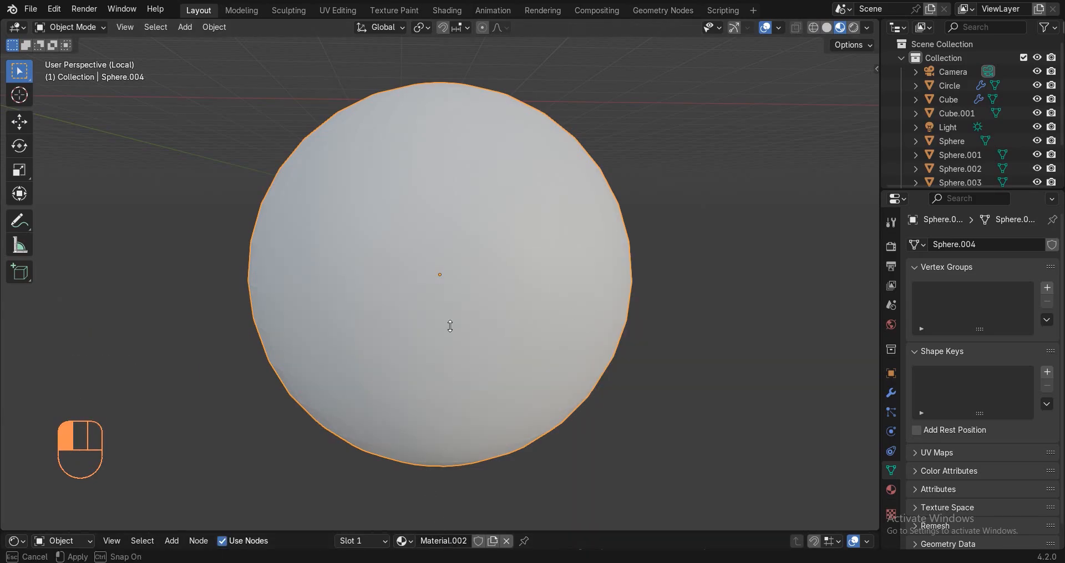
pyautogui.moveTo(449, 531); pyautogui.dragTo(449, 248)
# Replace Principled BSDF with Diffuse BSDF and feed Object Info Random into its Color.
pyautogui.hotkey('shift', 'a')
pyautogui.write('obj')
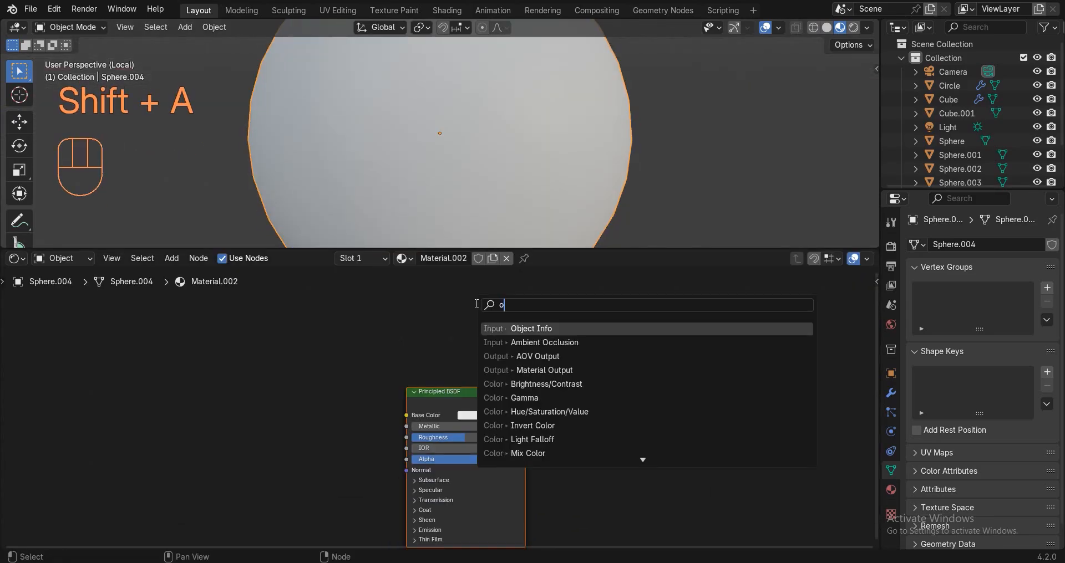
pyautogui.click(516, 329)
pyautogui.click(133, 349)
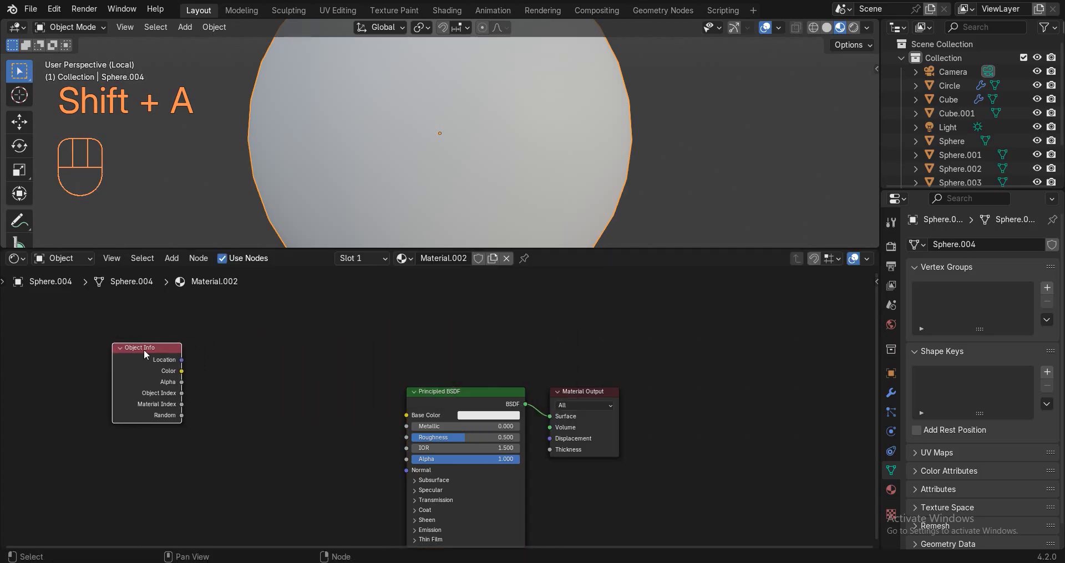
pyautogui.click(450, 400)
pyautogui.press('x')
pyautogui.hotkey('shift', 'a')
pyautogui.write('d')
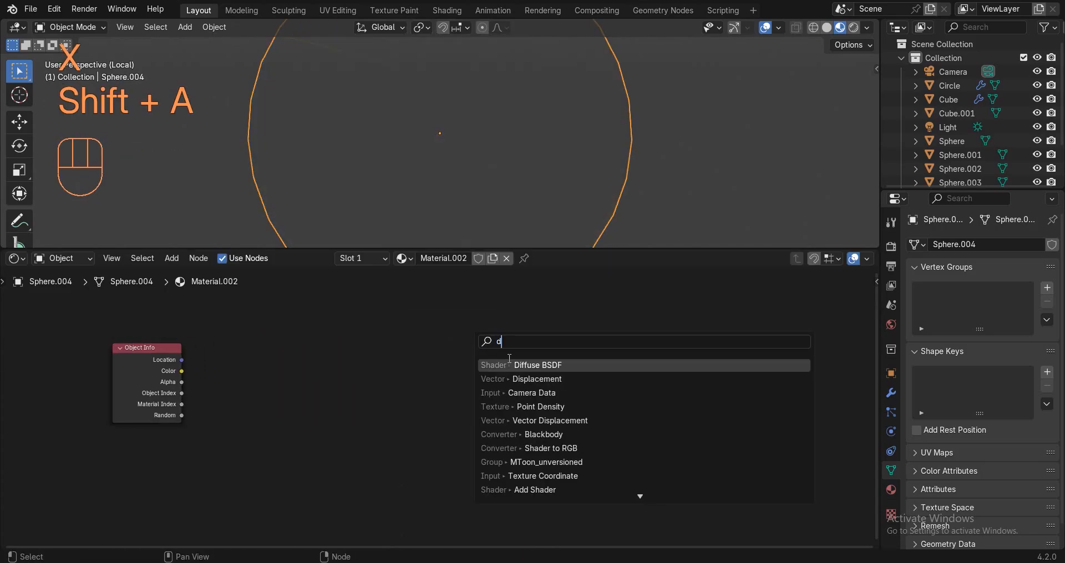
pyautogui.click(510, 365)
pyautogui.click(441, 377)
pyautogui.moveTo(182, 416); pyautogui.dragTo(549, 416)
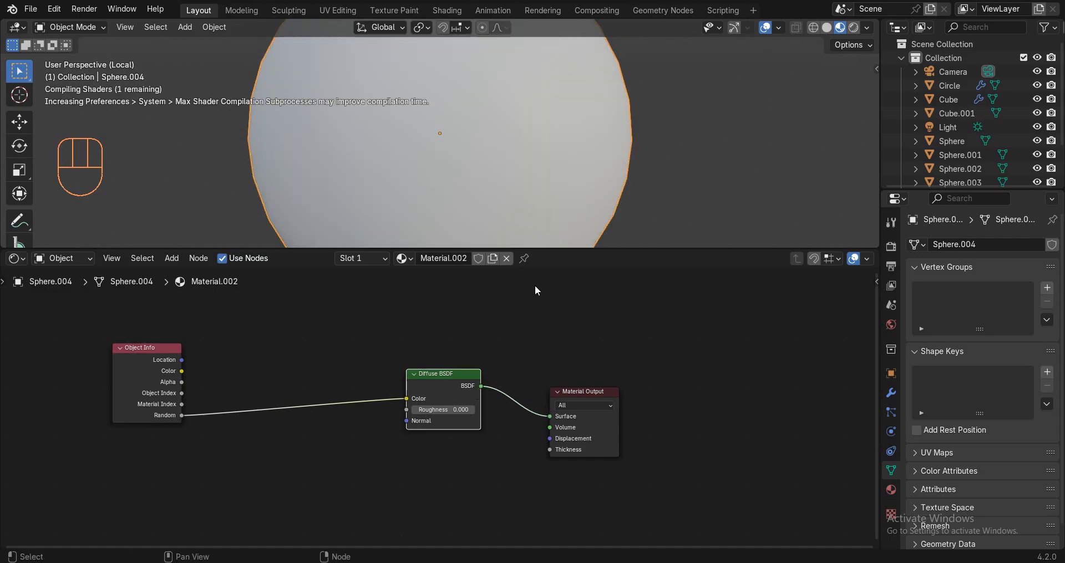
# Insert a Color Ramp between Random and Diffuse BSDF with Constant interpolation.
pyautogui.hotkey('shift', 'a')
pyautogui.write('c')
pyautogui.click(580, 324)
pyautogui.click(261, 383)
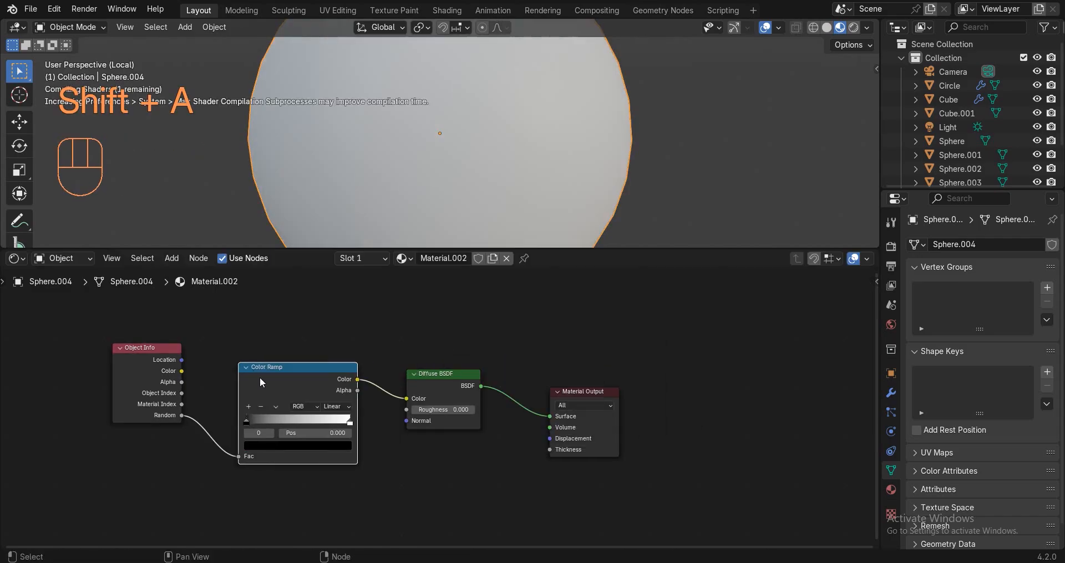
pyautogui.click(337, 409)
pyautogui.click(335, 475)
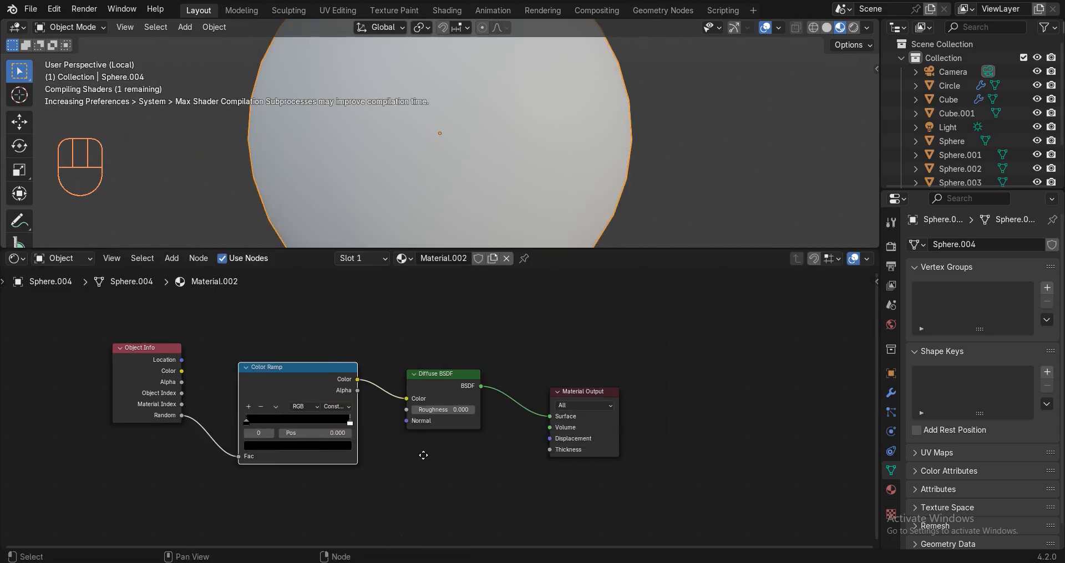
pyautogui.scroll(2, 423, 456)
pyautogui.scroll(1, 438, 410)
# Move the white stop to about 0.785, add two stops, and make stop 2 green.
pyautogui.moveTo(488, 427); pyautogui.dragTo(450, 427)
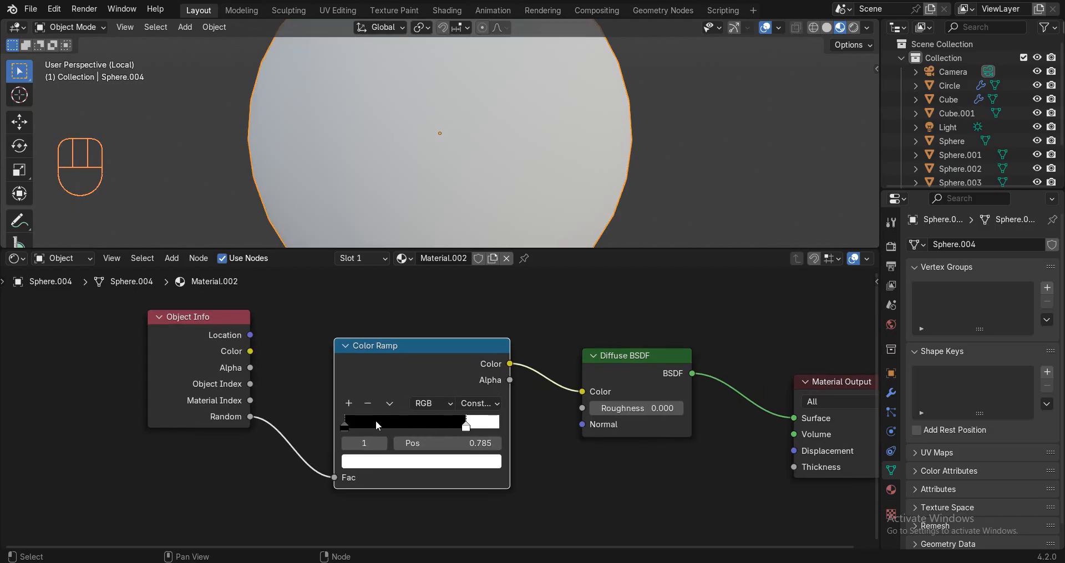
pyautogui.click(347, 402)
pyautogui.click(347, 403)
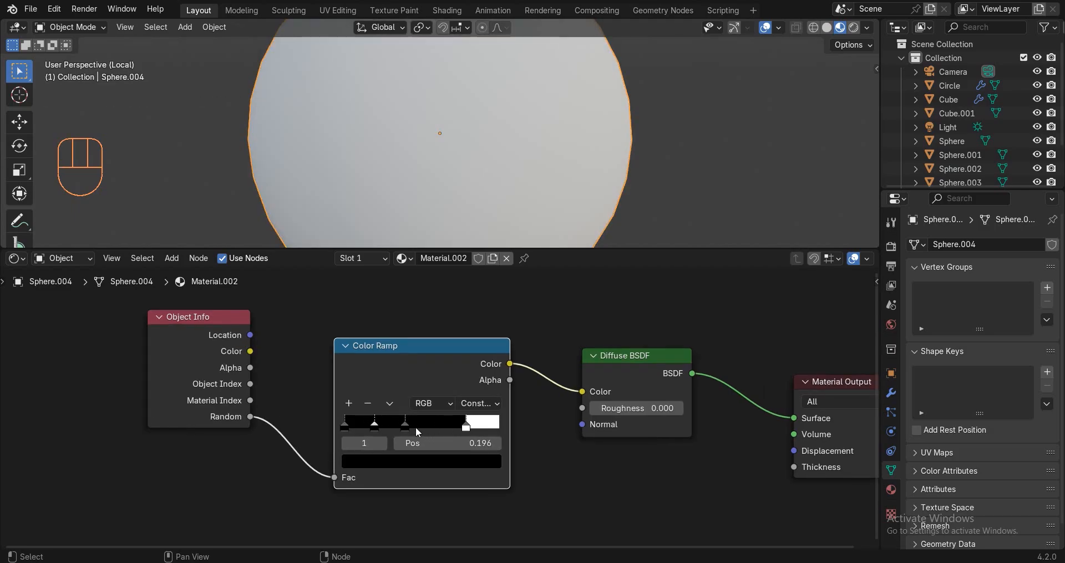
pyautogui.moveTo(415, 427); pyautogui.dragTo(476, 428)
pyautogui.click(424, 461)
pyautogui.click(489, 234)
pyautogui.click(383, 268)
pyautogui.click(373, 427)
# Add another stop, reposition the stops, and colour them light green and blue.
pyautogui.click(348, 403)
pyautogui.moveTo(435, 428); pyautogui.dragTo(445, 428)
pyautogui.moveTo(375, 427); pyautogui.dragTo(402, 428)
pyautogui.click(444, 428)
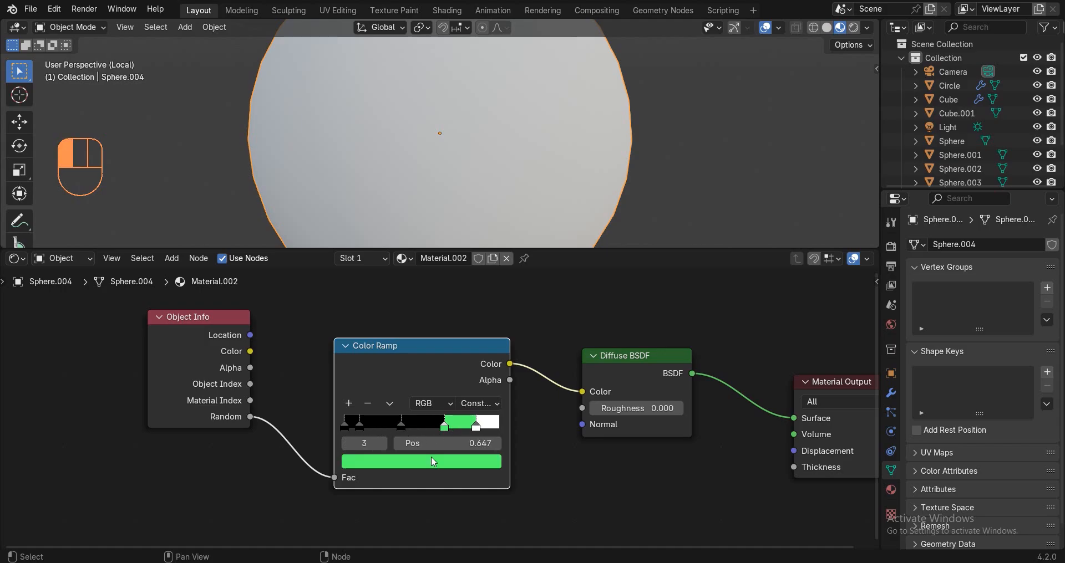
pyautogui.click(432, 462)
pyautogui.click(396, 279)
pyautogui.click(401, 428)
pyautogui.click(404, 461)
pyautogui.moveTo(490, 308); pyautogui.dragTo(490, 268)
pyautogui.click(442, 256)
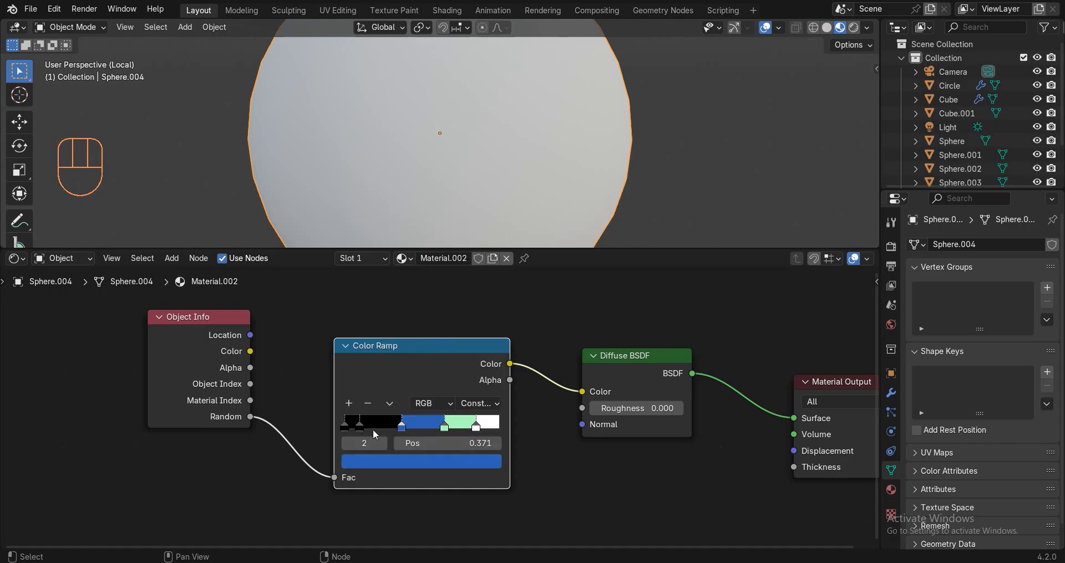
# Make stop 1 orange-red and stop 0 tan, then fine-tune the stop positions.
pyautogui.click(424, 461)
pyautogui.moveTo(360, 428); pyautogui.dragTo(394, 427)
pyautogui.click(490, 265)
pyautogui.click(405, 336)
pyautogui.click(345, 427)
pyautogui.moveTo(367, 427); pyautogui.dragTo(490, 428)
pyautogui.click(392, 465)
pyautogui.click(496, 276)
pyautogui.click(398, 324)
pyautogui.click(400, 426)
pyautogui.click(399, 427)
pyautogui.click(443, 273)
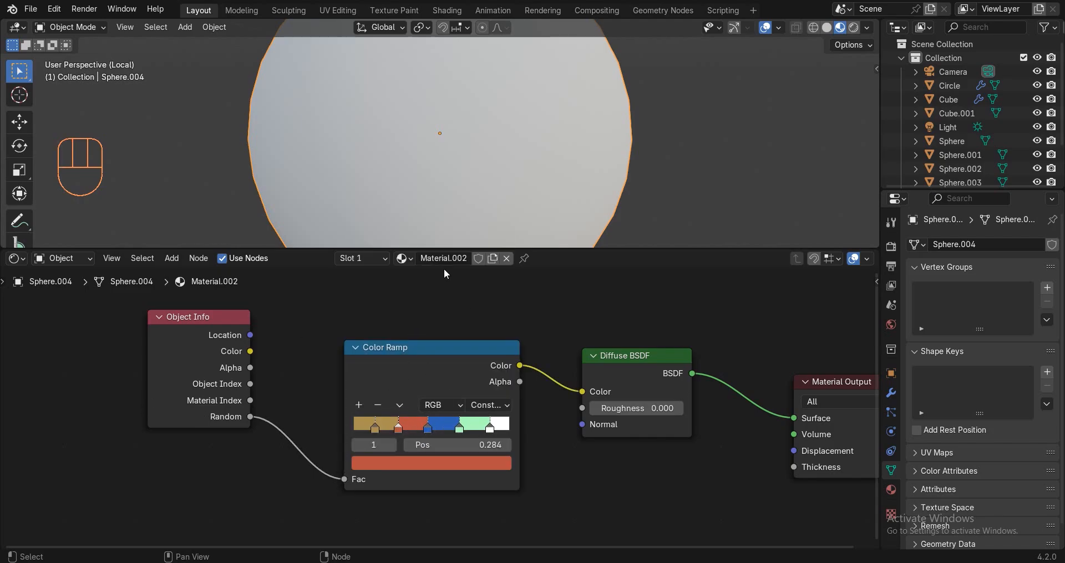
# Leave the isolated moon view so the whole scene is visible again.
pyautogui.press('z')
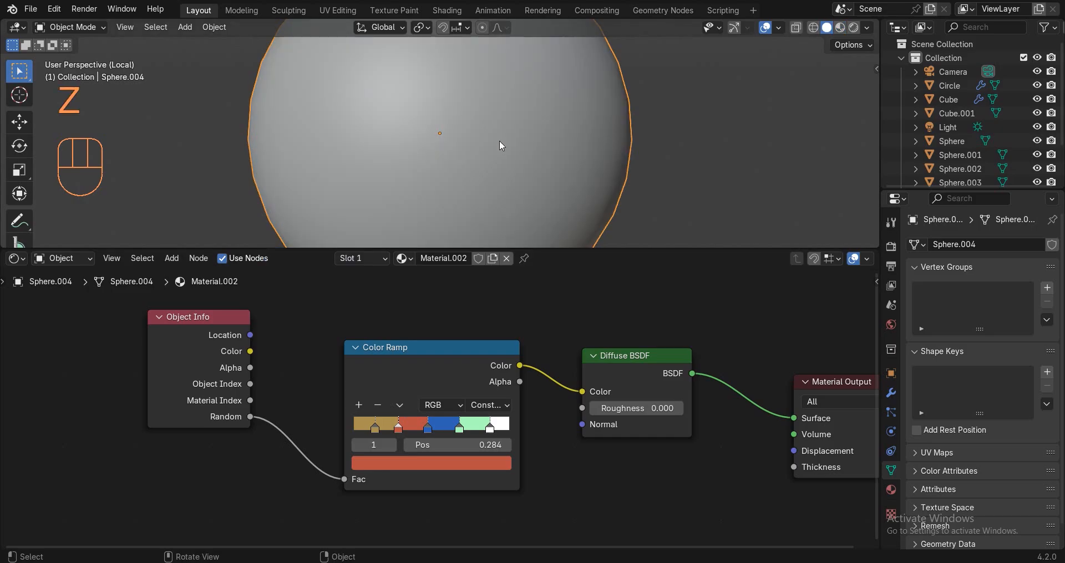
pyautogui.press('z')
pyautogui.press('KP_Divide')
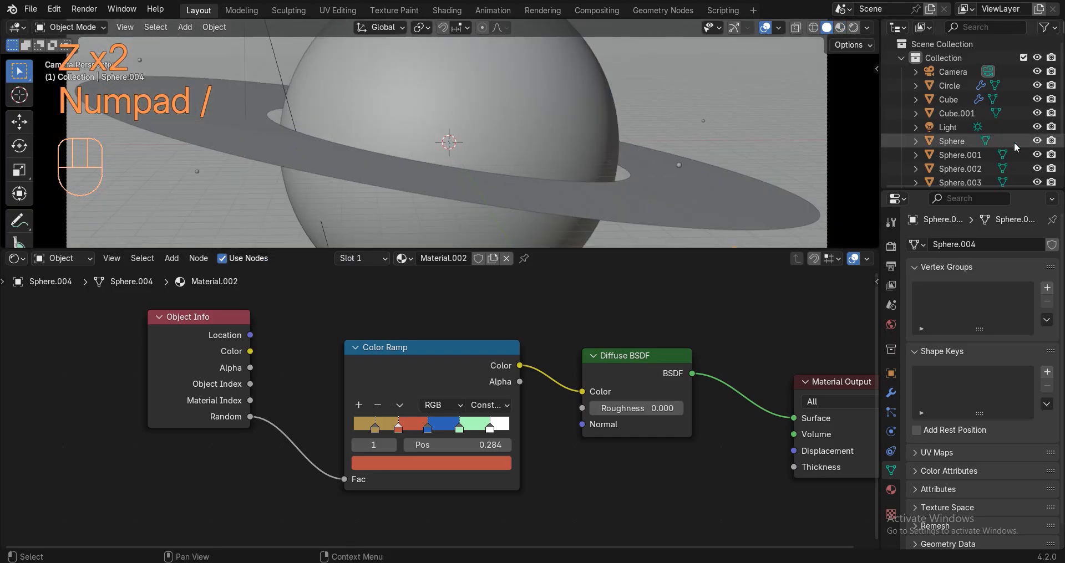
pyautogui.scroll(-4, 998, 145)
# Link Sphere.004's material to all seven spheres, Sphere through Sphere.006, with Ctrl+L.
pyautogui.click(949, 174)
pyautogui.click(952, 91)
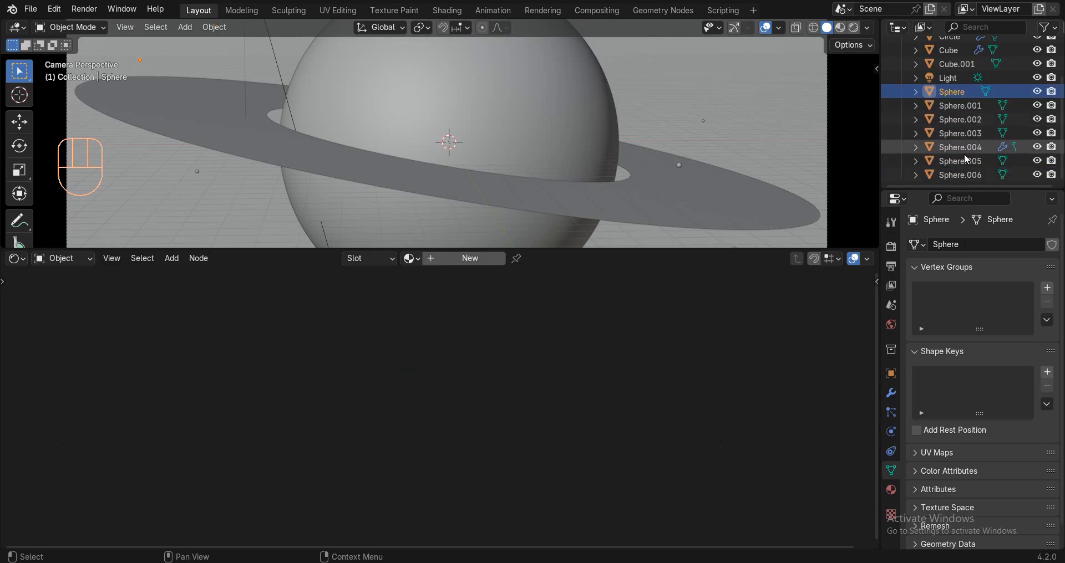
pyautogui.keyDown('shift'); pyautogui.click(961, 175); pyautogui.keyUp('shift')
pyautogui.keyDown('ctrl'); pyautogui.click(960, 146); pyautogui.keyUp('ctrl')
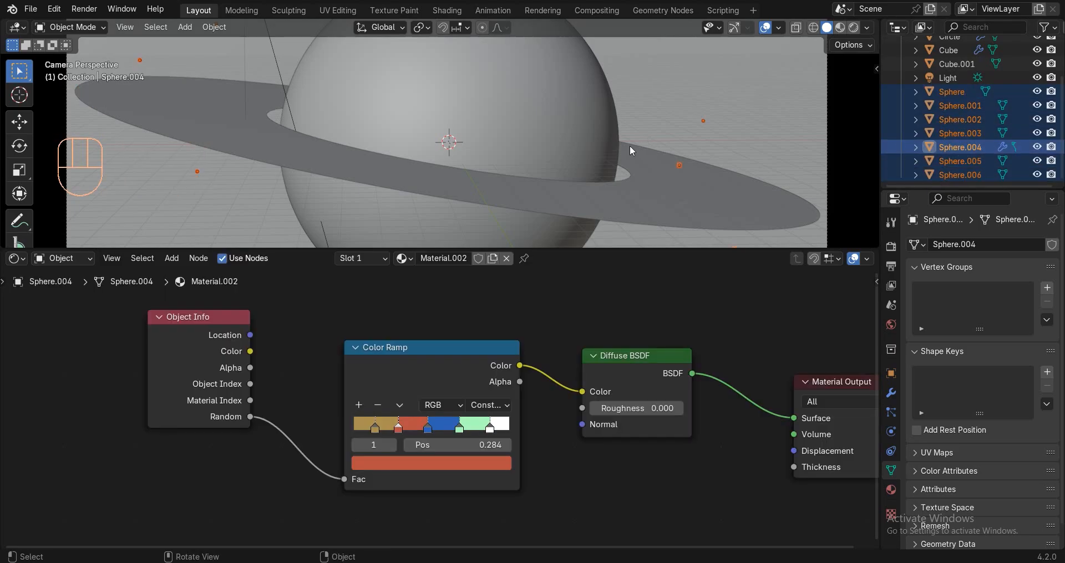
pyautogui.hotkey('ctrl', 'l')
pyautogui.click(603, 177)
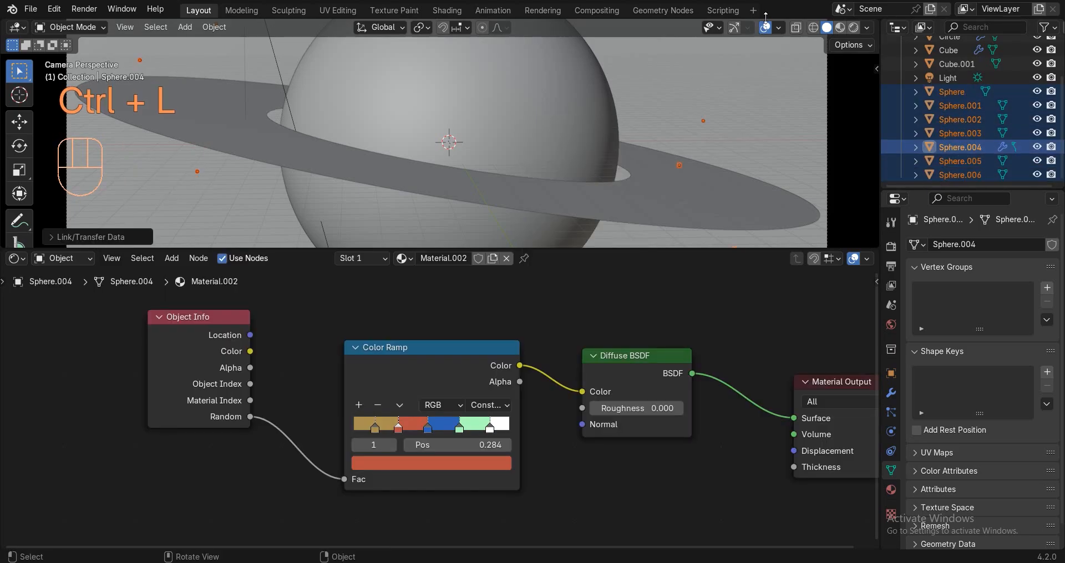
# Preview the random-coloured moons in Rendered shading, then return to solid shading.
pyautogui.press('z')
pyautogui.click(603, 112)
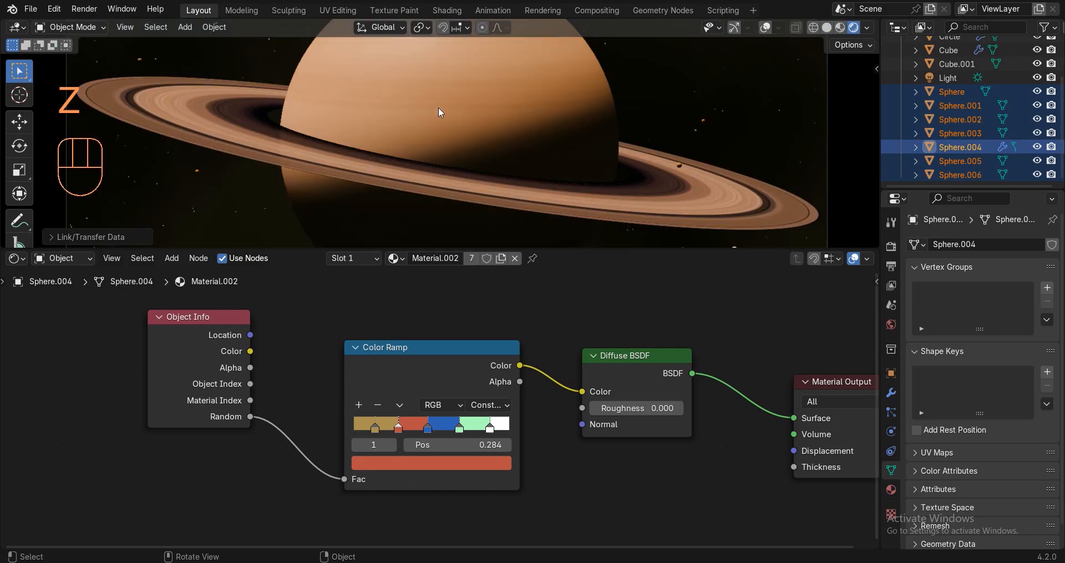
pyautogui.keyDown('shift'); pyautogui.moveTo(460, 114); pyautogui.dragTo(616, 29, button='middle'); pyautogui.keyUp('shift')
pyautogui.keyDown('shift'); pyautogui.moveTo(451, 173); pyautogui.dragTo(355, 244, button='middle'); pyautogui.keyUp('shift')
pyautogui.scroll(5, 471, 131)
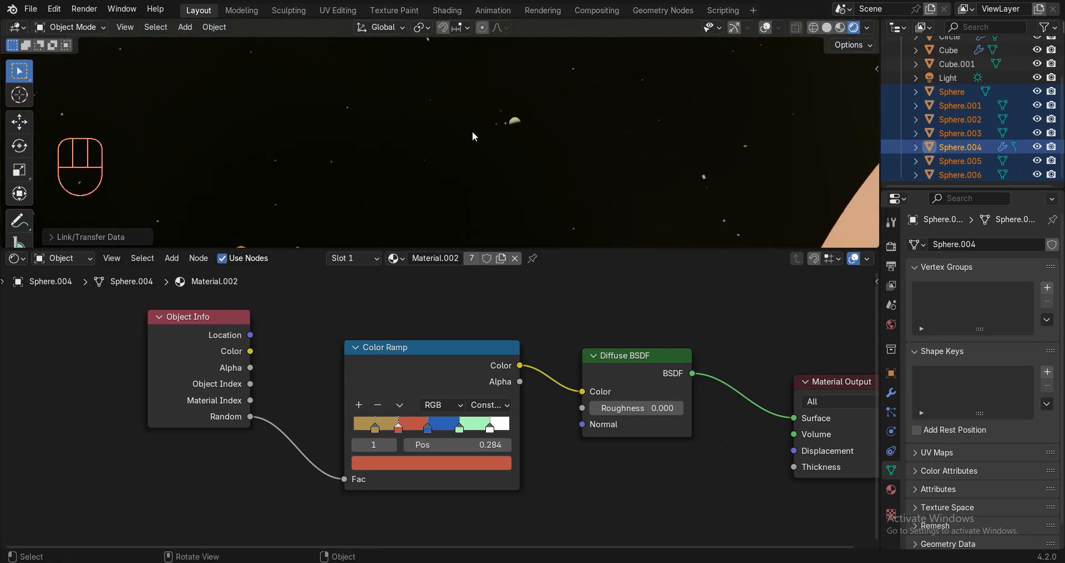
pyautogui.keyDown('shift'); pyautogui.moveTo(579, 122); pyautogui.dragTo(657, 32, button='middle'); pyautogui.keyUp('shift')
pyautogui.scroll(-7, 597, 131)
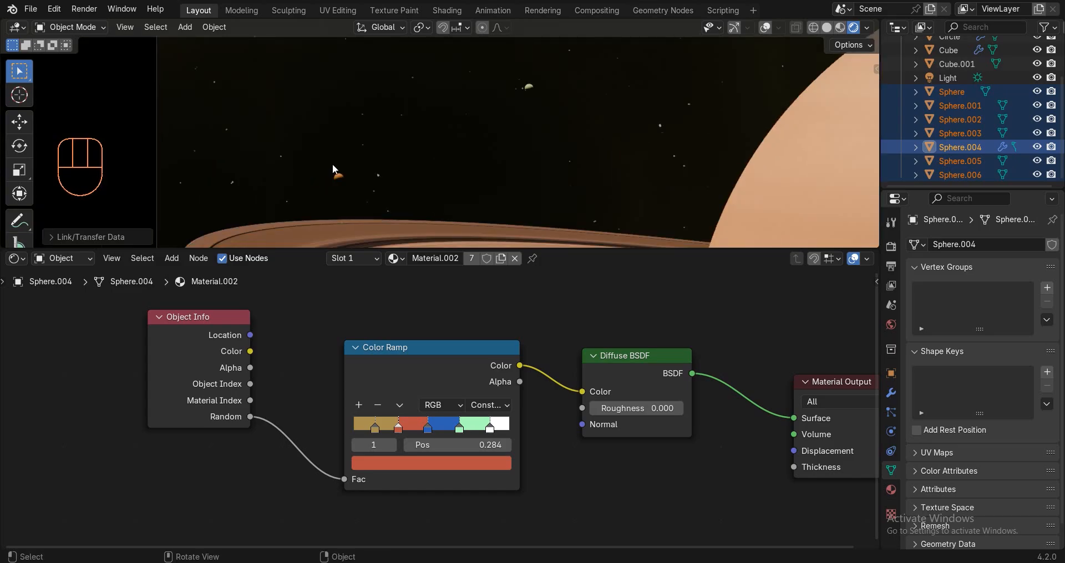
pyautogui.press('z')
pyautogui.click(705, 35)
# Turn overlays on and apply Shade Auto Smooth to Sphere, Sphere.001 and Sphere.002.
pyautogui.click(765, 28)
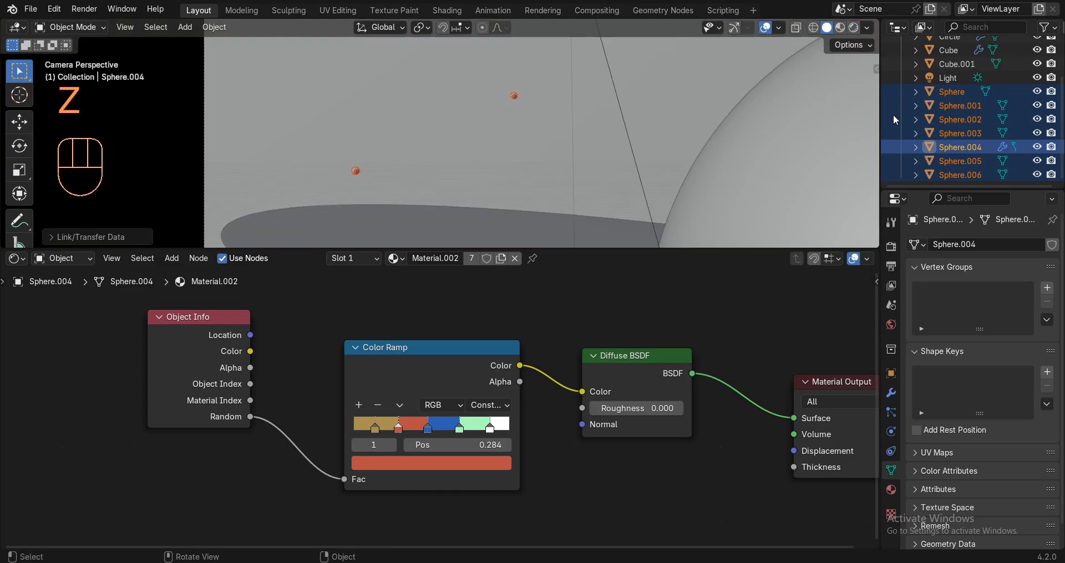
pyautogui.click(948, 93)
pyautogui.rightClick(570, 90)
pyautogui.click(548, 87)
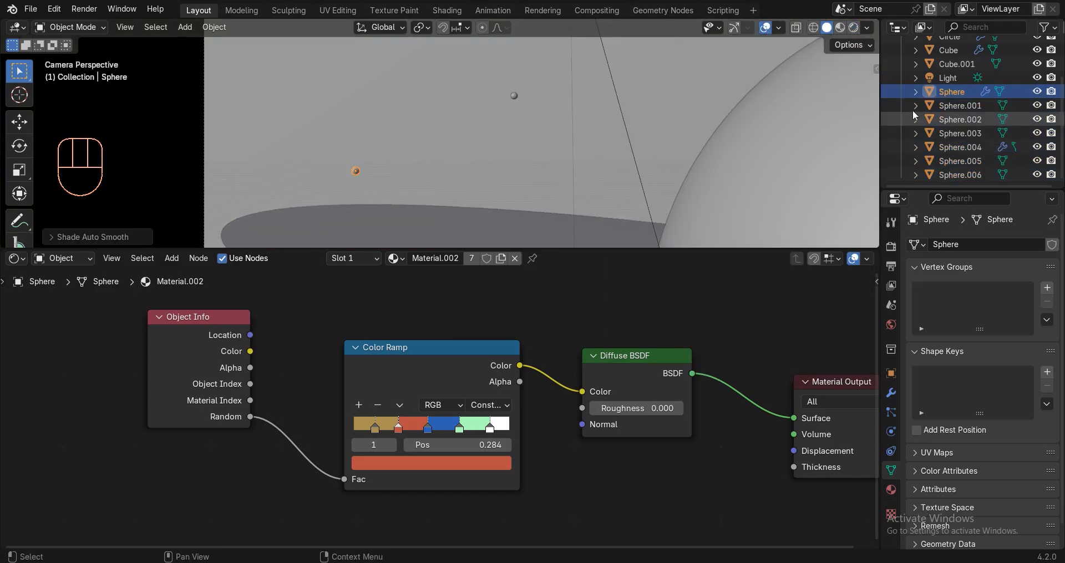
pyautogui.click(959, 105)
pyautogui.rightClick(681, 77)
pyautogui.click(681, 77)
pyautogui.click(929, 119)
pyautogui.rightClick(677, 92)
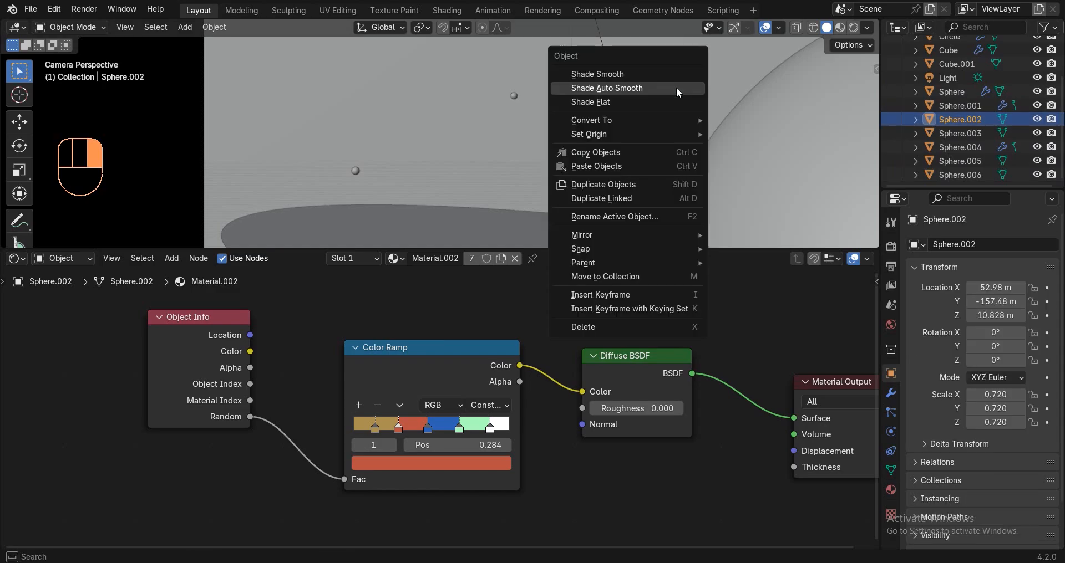
pyautogui.click(677, 92)
# Apply Shade Auto Smooth to Sphere.003, Sphere.004, Sphere.005 and Sphere.006.
pyautogui.click(933, 133)
pyautogui.rightClick(753, 103)
pyautogui.click(752, 103)
pyautogui.click(959, 147)
pyautogui.rightClick(541, 62)
pyautogui.click(541, 62)
pyautogui.click(960, 161)
pyautogui.rightClick(621, 102)
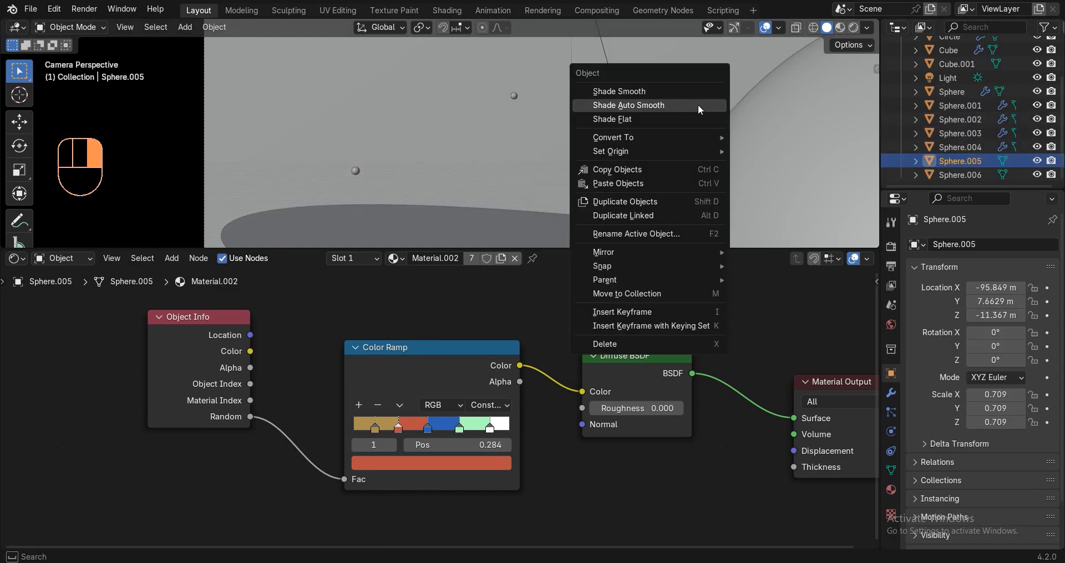
pyautogui.click(621, 103)
pyautogui.click(959, 175)
pyautogui.rightClick(664, 108)
pyautogui.click(664, 109)
# Switch to Rendered shading and orbit around Saturn.
pyautogui.scroll(-6, 743, 129)
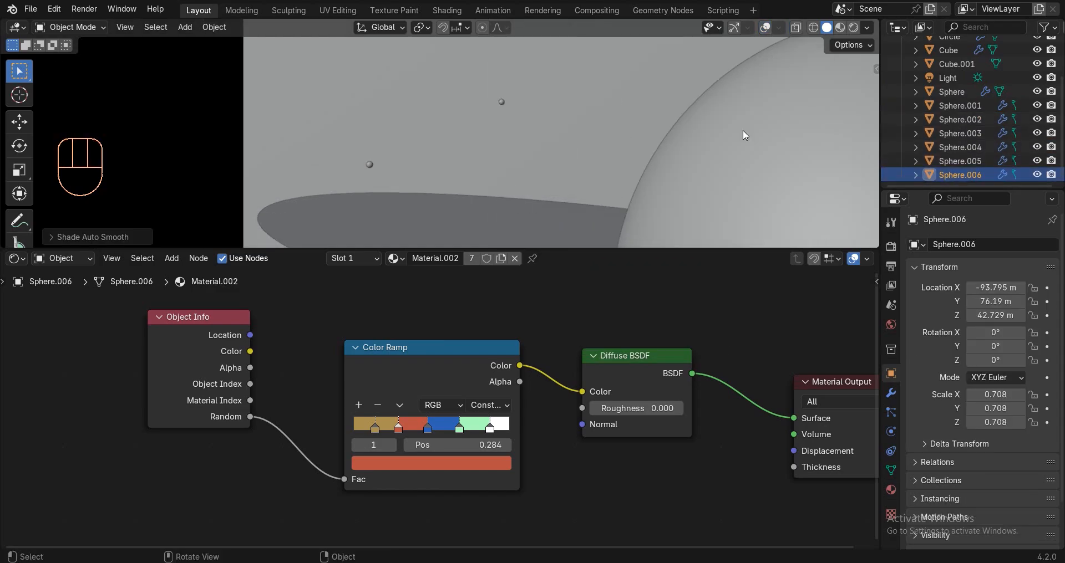
pyautogui.press('z')
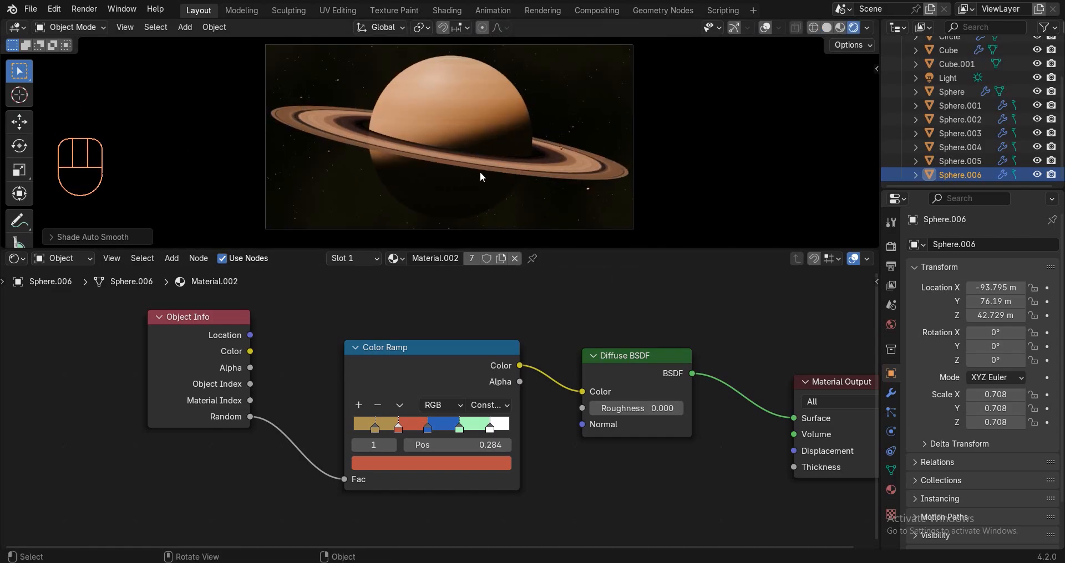
pyautogui.moveTo(480, 172); pyautogui.dragTo(449, 174, button='middle')
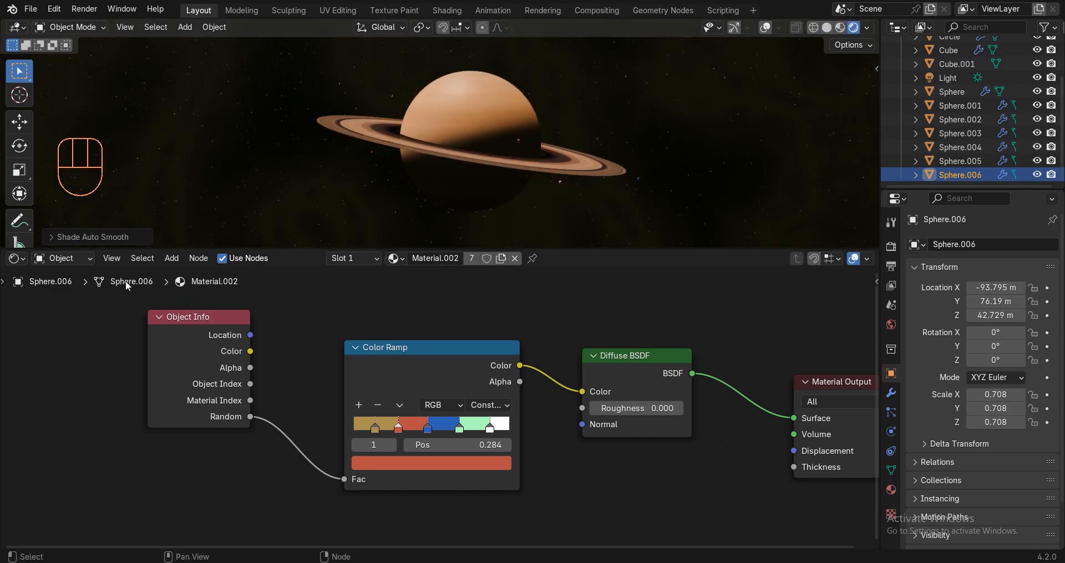
# Darken the world Color Ramp stop at 0.250 to HSV value 0.030, viewed through the camera.
pyautogui.click(66, 259)
pyautogui.click(64, 303)
pyautogui.scroll(2, 268, 421)
pyautogui.click(290, 401)
pyautogui.click(310, 441)
pyautogui.click(417, 280)
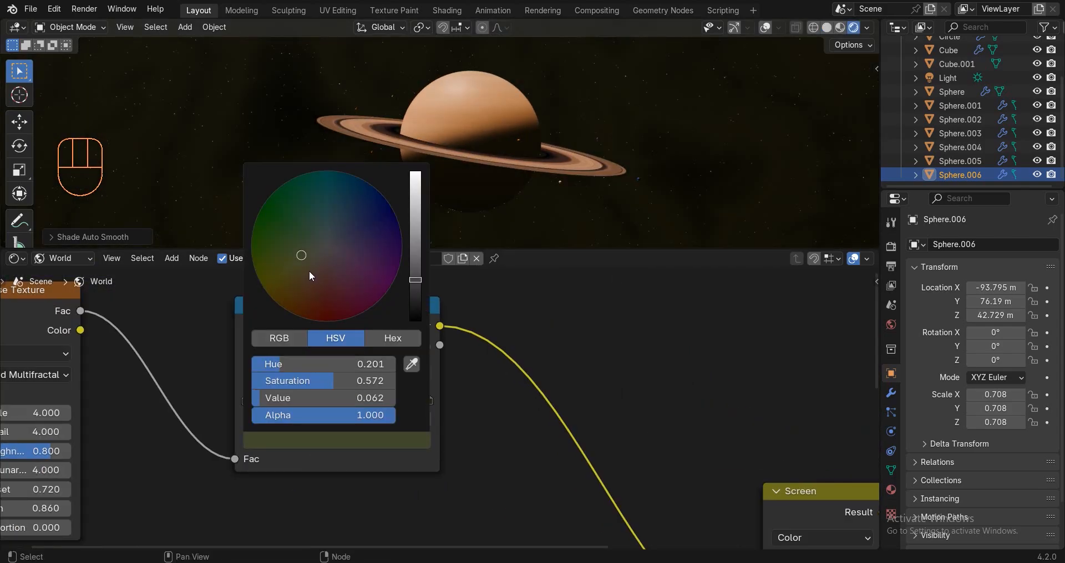
pyautogui.moveTo(503, 115); pyautogui.dragTo(464, 113, button='middle')
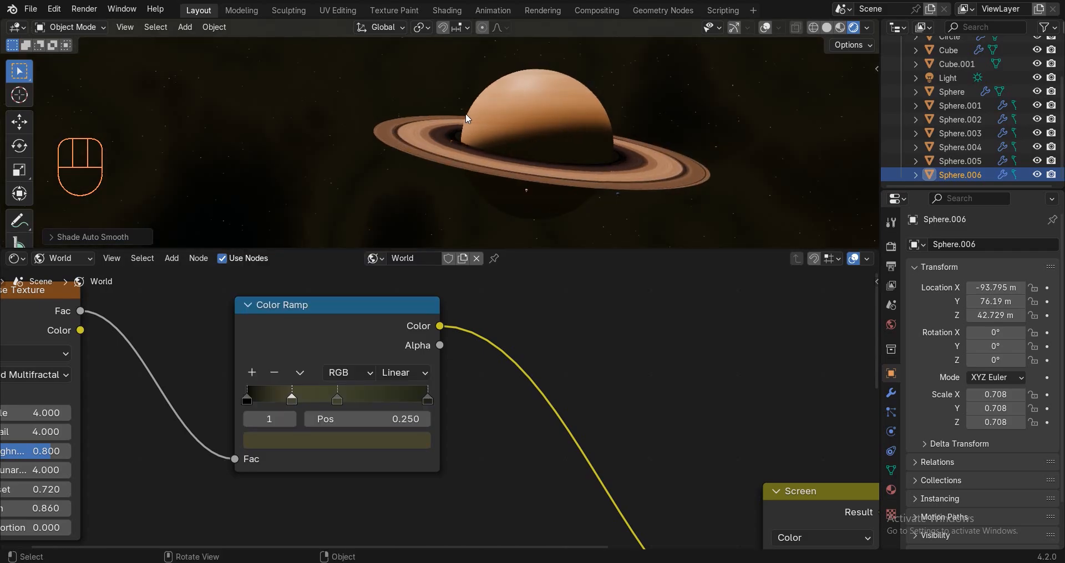
pyautogui.press('KP_0')
pyautogui.click(308, 439)
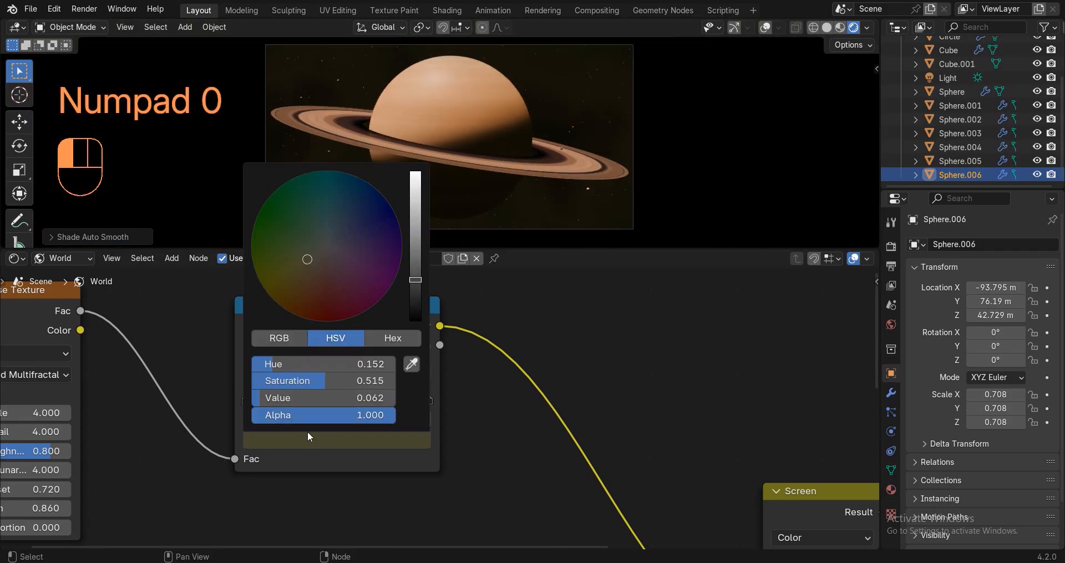
pyautogui.click(414, 292)
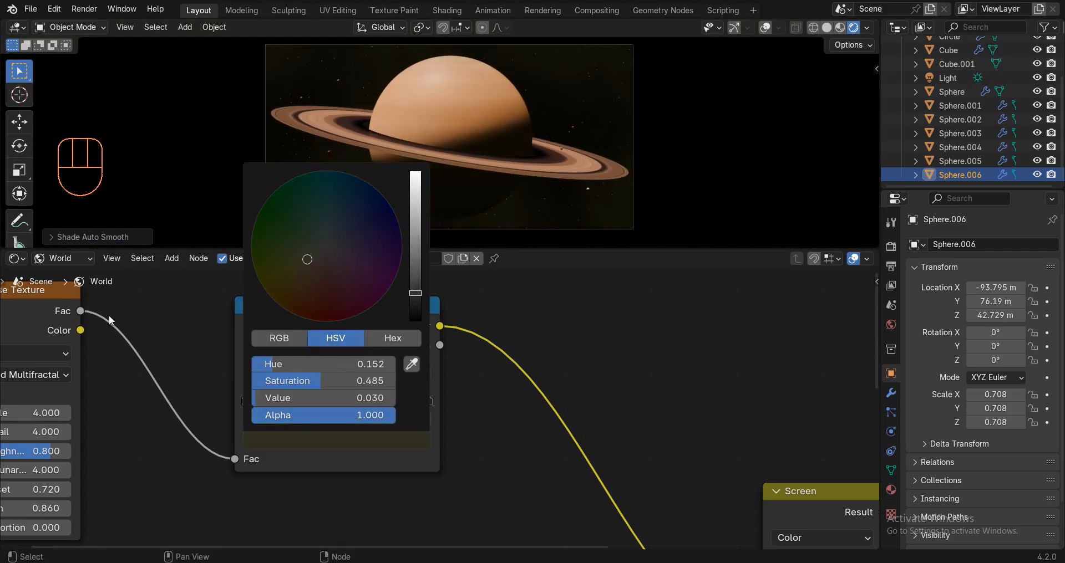
pyautogui.scroll(-1, 774, 410)
pyautogui.scroll(-4, 773, 406)
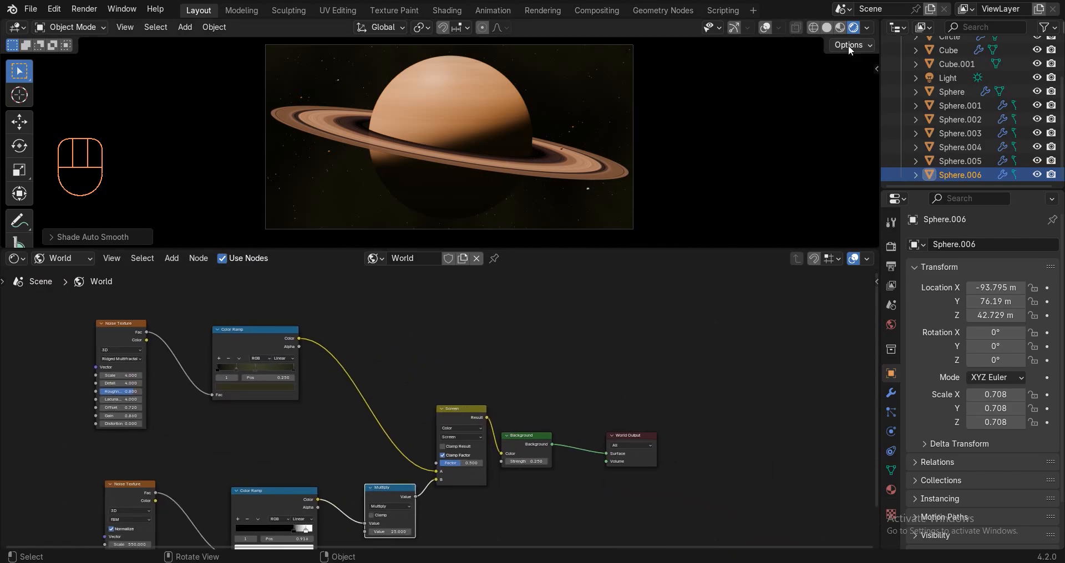
# Return the Shader Editor to Object and set the Color Management Look to High Contrast.
pyautogui.click(62, 259)
pyautogui.click(59, 291)
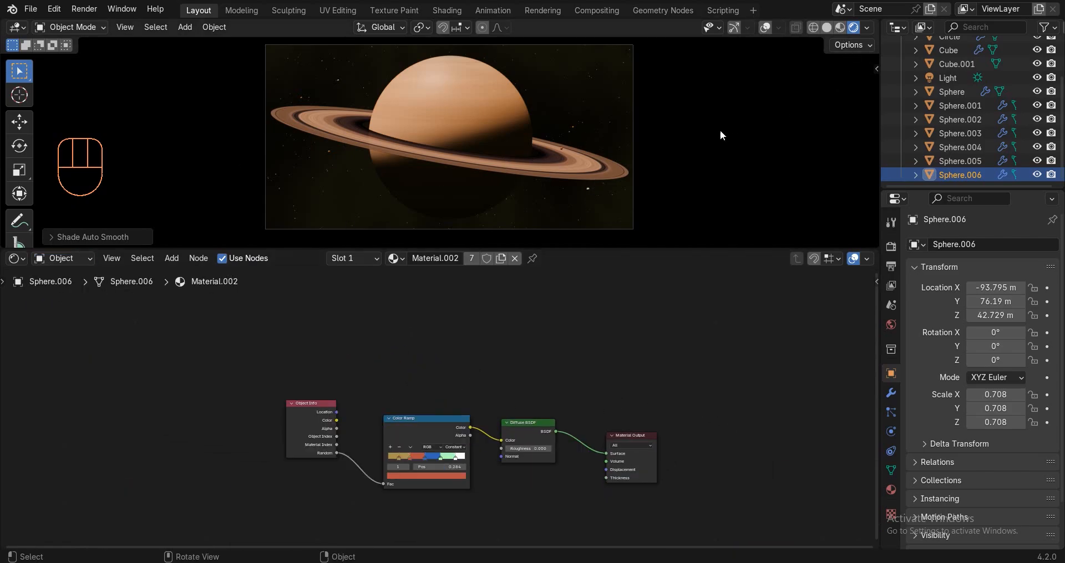
pyautogui.click(889, 245)
pyautogui.scroll(-5, 991, 390)
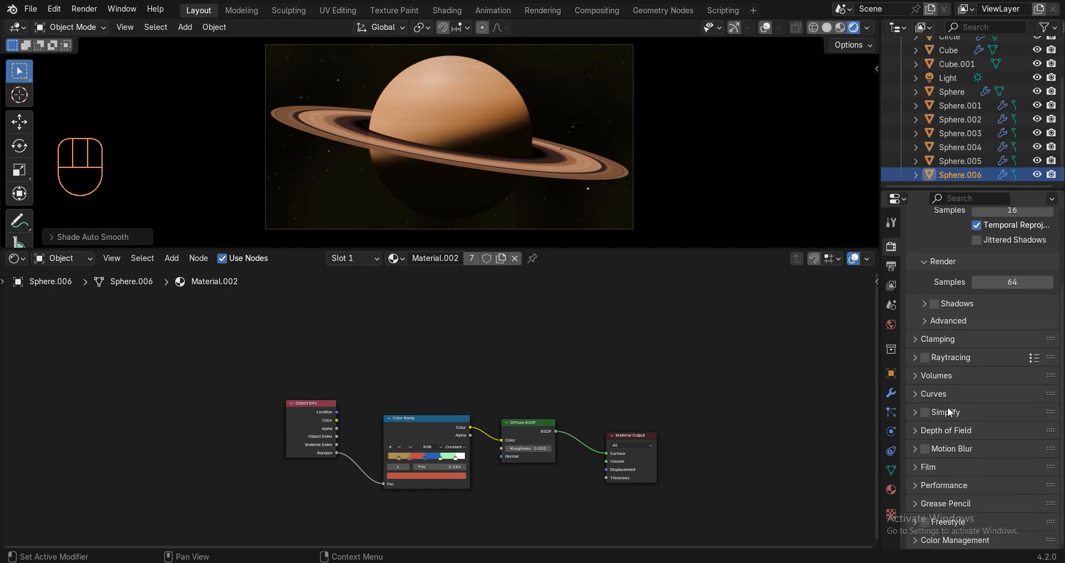
pyautogui.click(951, 538)
pyautogui.scroll(-7, 950, 534)
pyautogui.click(993, 461)
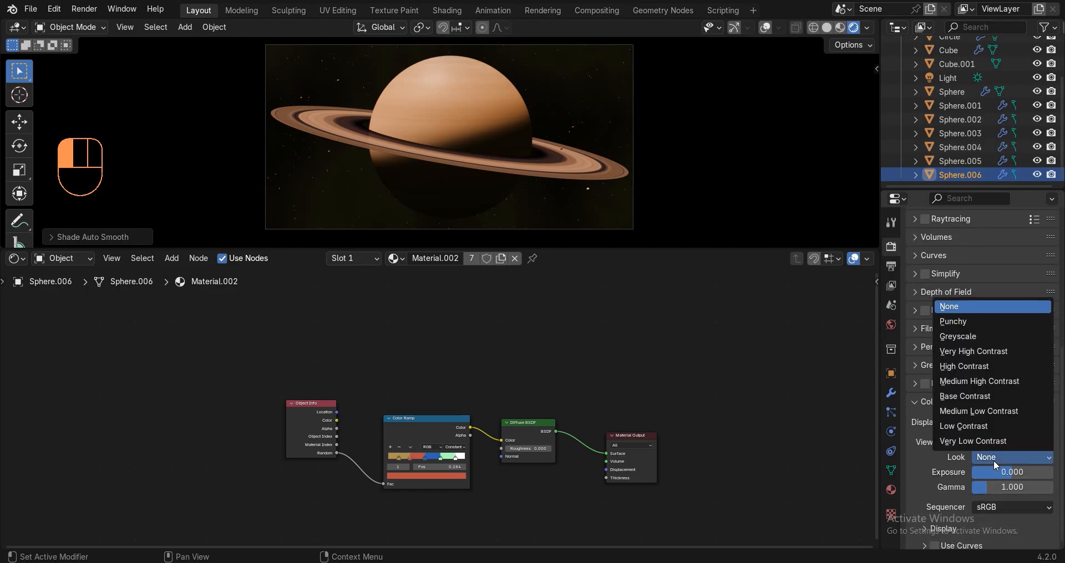
pyautogui.click(961, 369)
# Switch to solid shading with overlays on and select the camera.
pyautogui.press('z')
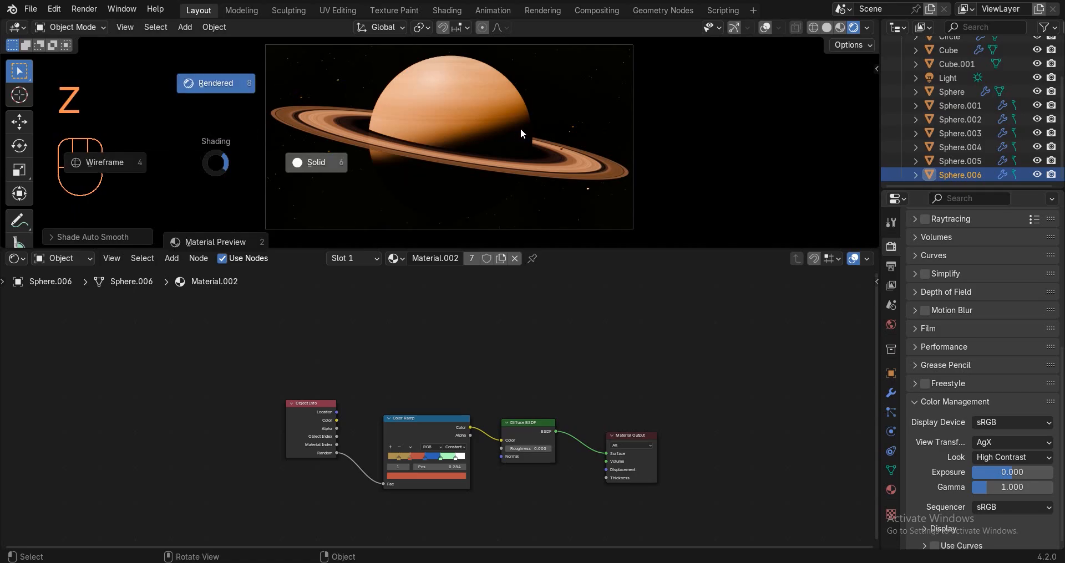
pyautogui.click(520, 129)
pyautogui.click(764, 27)
pyautogui.click(551, 46)
# Rotate the camera about Z and nudge its position to reframe Saturn.
pyautogui.press('r')
pyautogui.press('z')
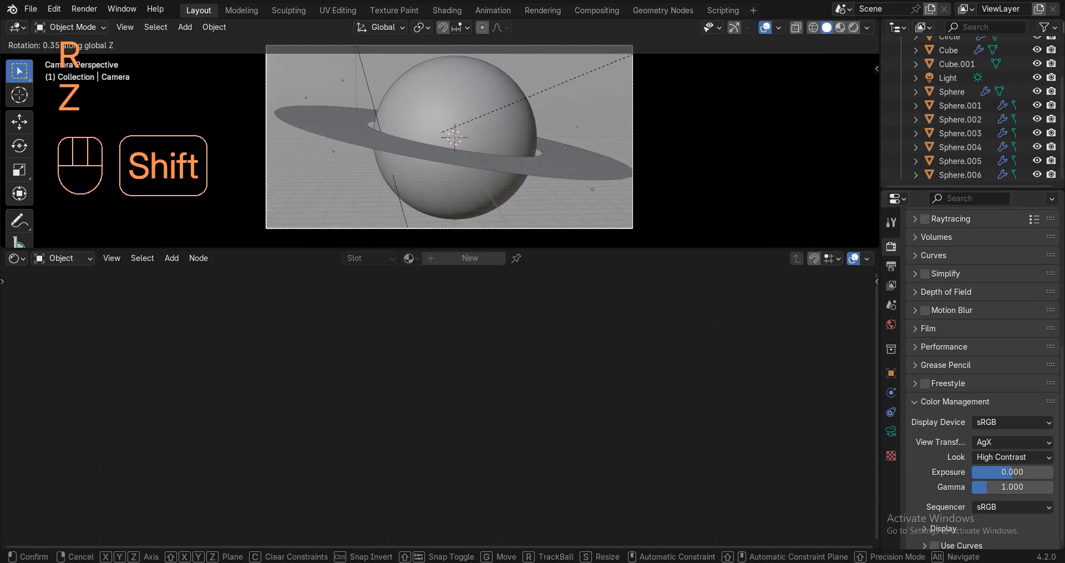
pyautogui.click(702, 139)
pyautogui.press('g')
pyautogui.click(541, 237)
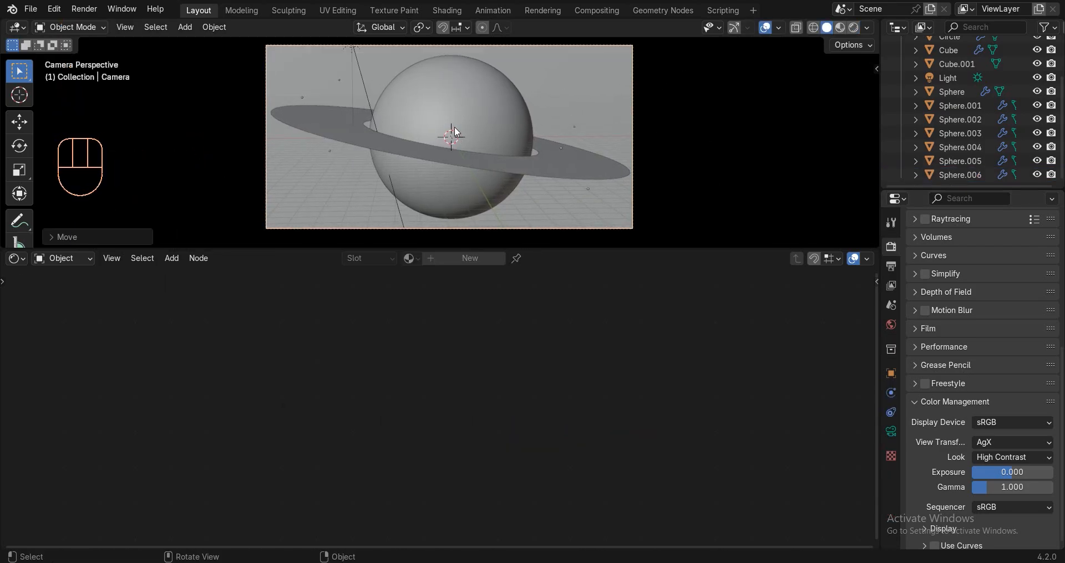
pyautogui.press('g')
pyautogui.keyDown('shift'); pyautogui.click(596, 161); pyautogui.keyUp('shift')
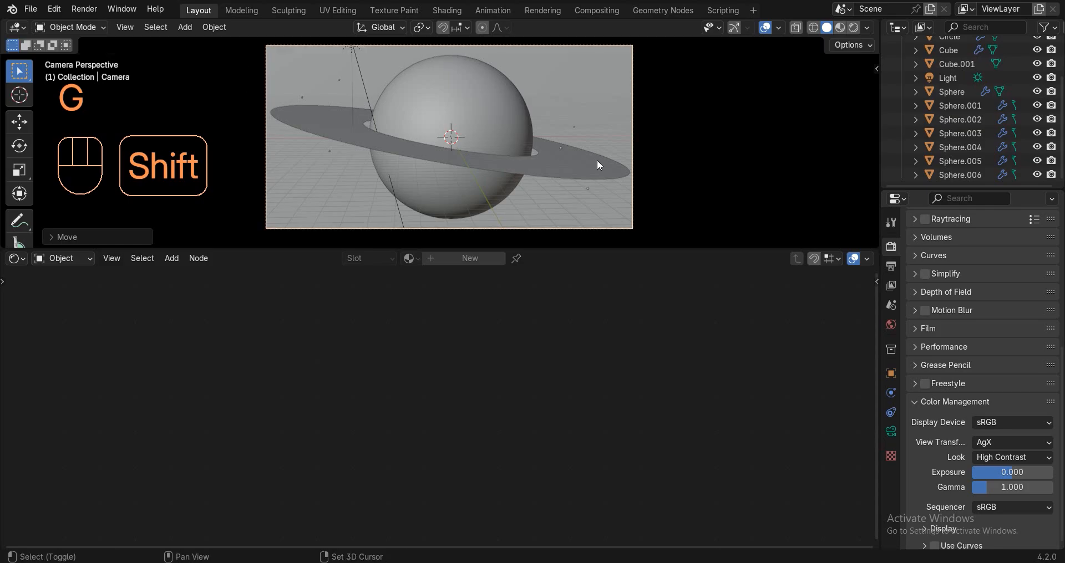
# Render frame 1 of the Saturn scene, then close the Render Result window.
pyautogui.click(84, 10)
pyautogui.click(98, 22)
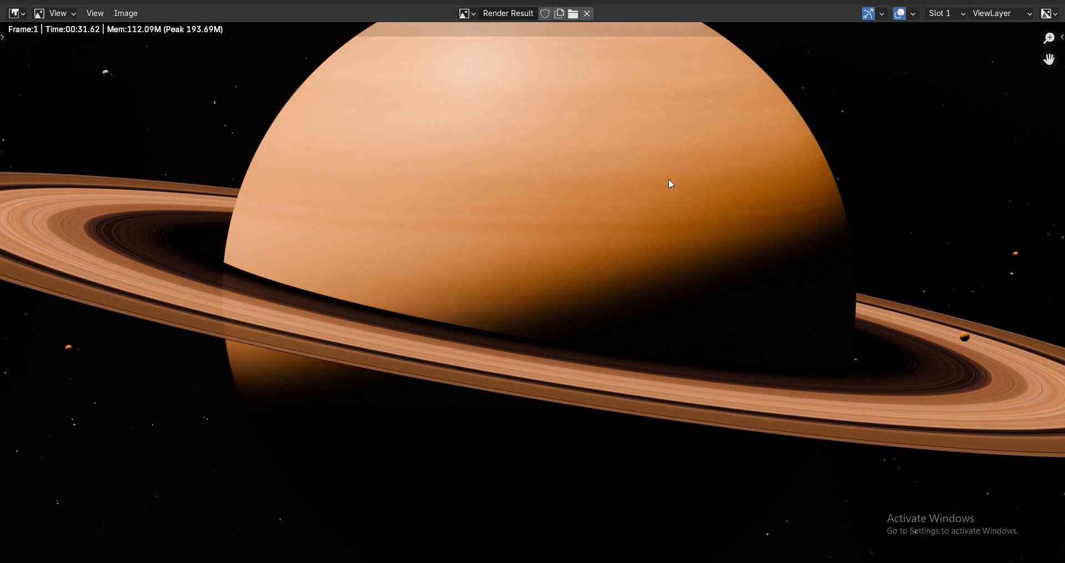
pyautogui.scroll(-2, 633, 219)
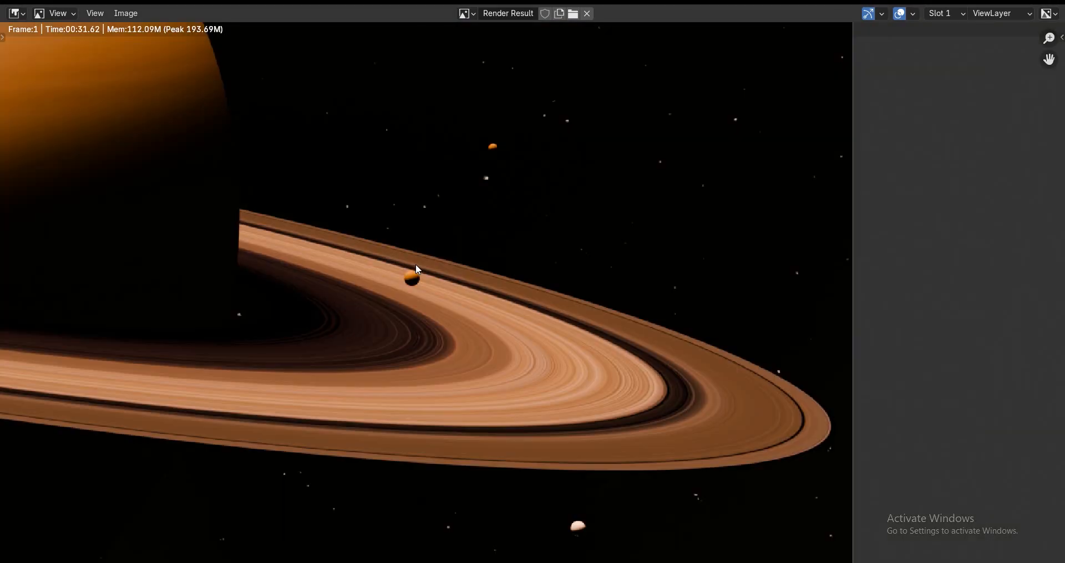
pyautogui.scroll(1, 364, 264)
pyautogui.scroll(-3, 364, 264)
pyautogui.scroll(5, 364, 264)
pyautogui.scroll(-5, 366, 270)
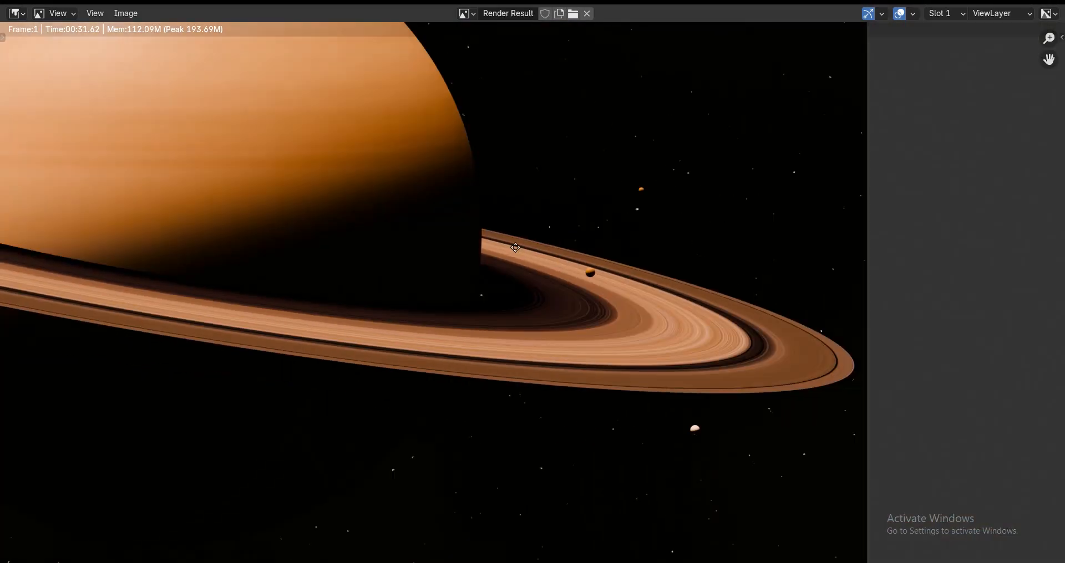
pyautogui.scroll(5, 405, 273)
pyautogui.scroll(-3, 406, 273)
pyautogui.scroll(-2, 689, 224)
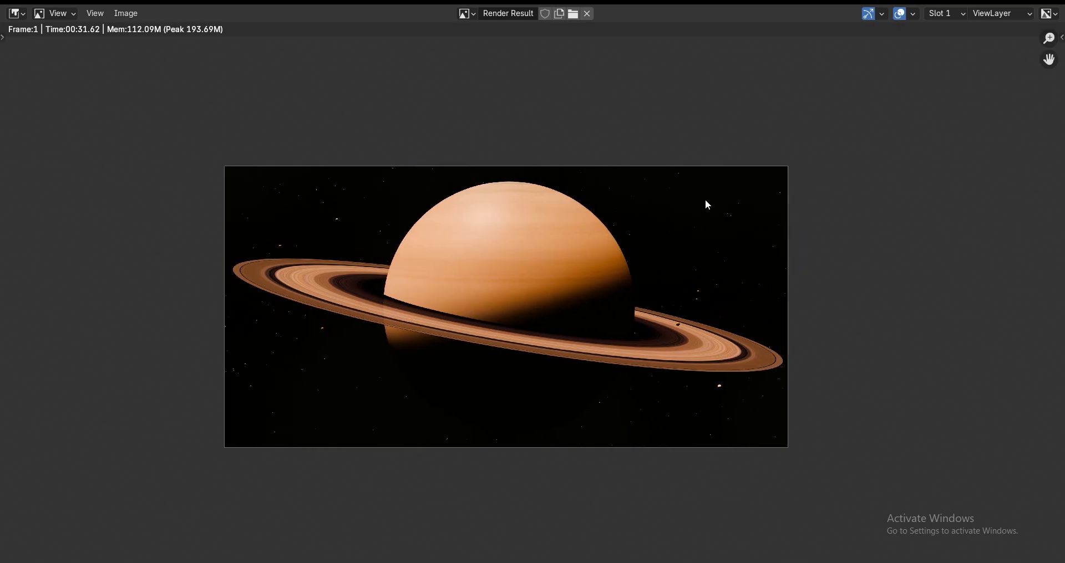
pyautogui.click(1052, 3)
# Enable compositing nodes and move the Render Layers node to the left.
pyautogui.click(589, 10)
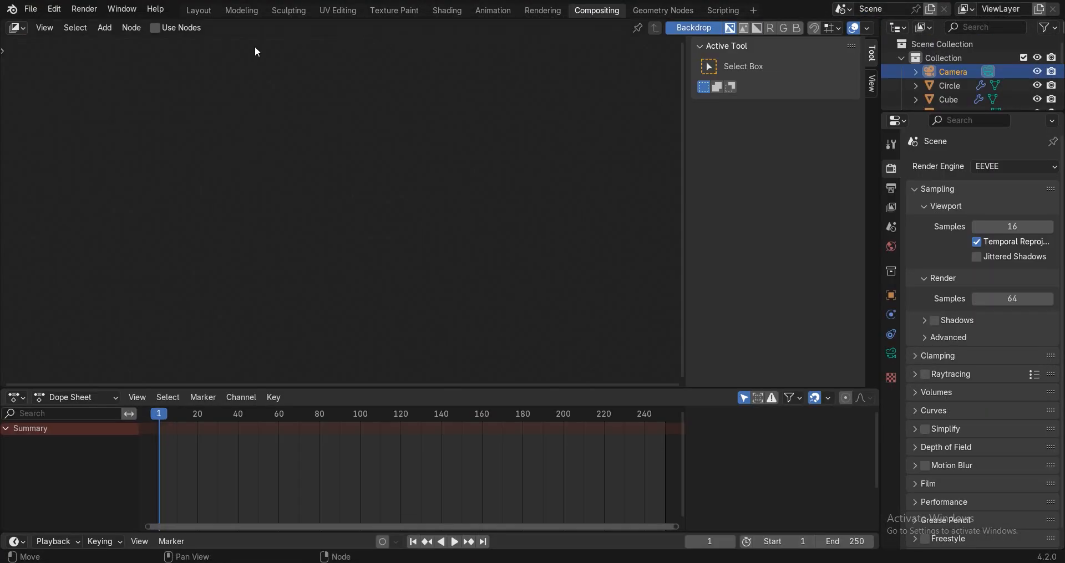
pyautogui.click(175, 29)
pyautogui.press('n')
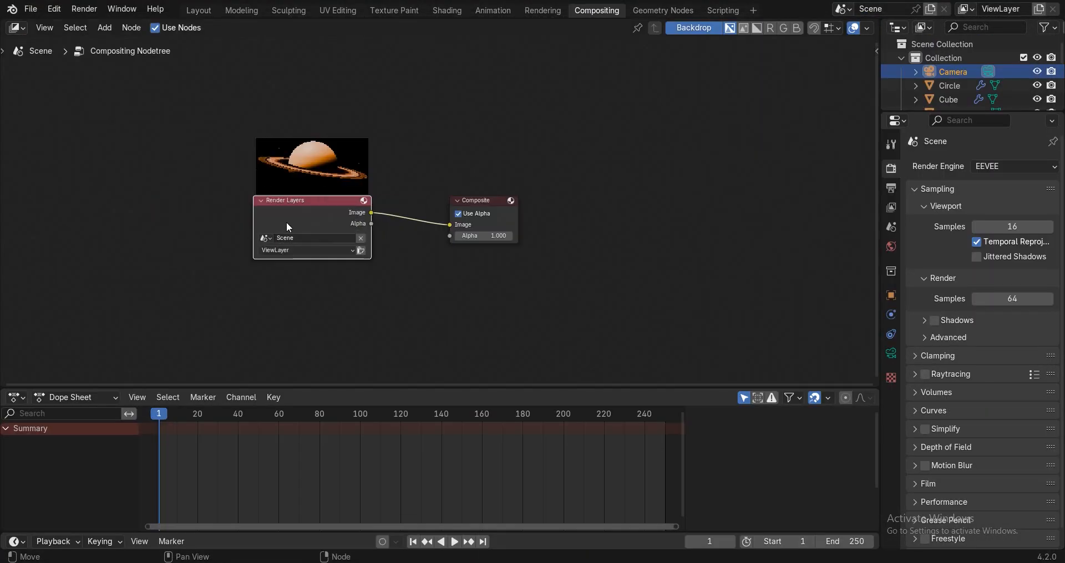
pyautogui.moveTo(286, 222); pyautogui.dragTo(96, 221)
pyautogui.click(94, 222)
# Connect a Viewer node to Render Layers and place it below Composite.
pyautogui.hotkey('shift', 'a')
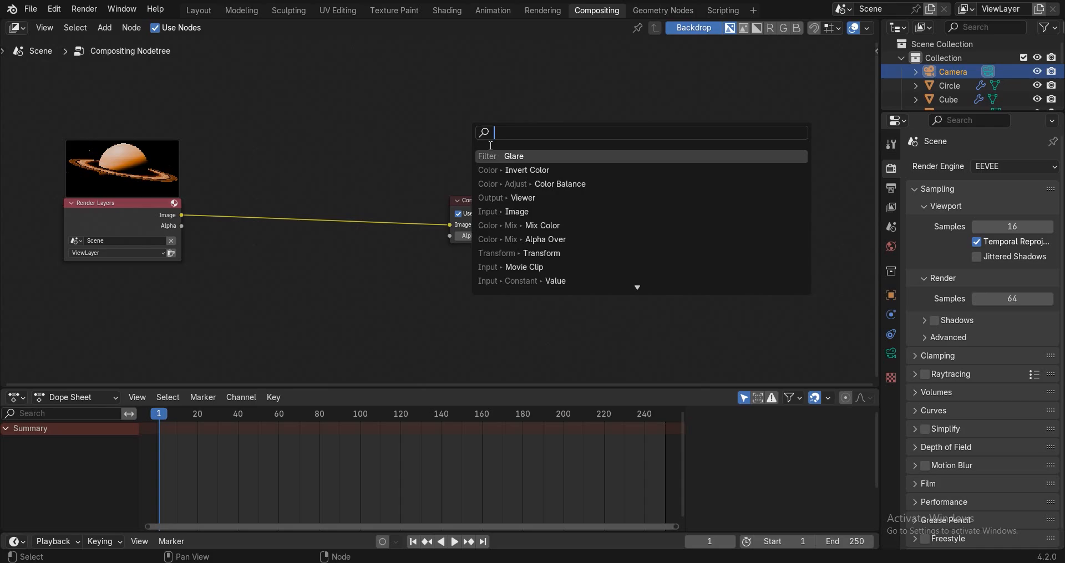
pyautogui.write('b')
pyautogui.click(165, 207)
pyautogui.click(143, 208)
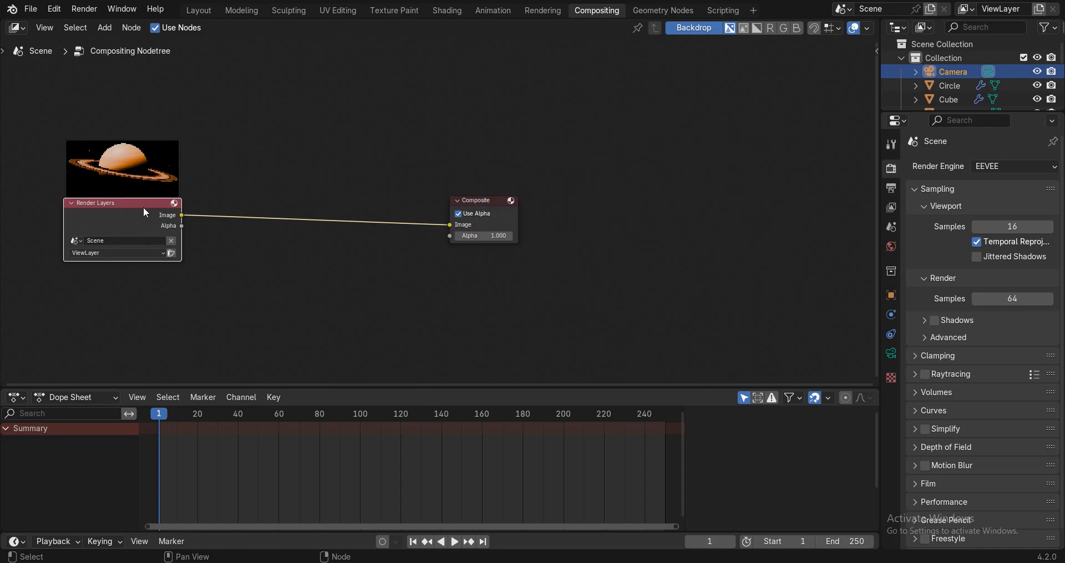
pyautogui.keyDown('ctrl'); pyautogui.keyDown('shift'); pyautogui.click(118, 208); pyautogui.keyUp('shift'); pyautogui.keyUp('ctrl')
pyautogui.moveTo(244, 218); pyautogui.dragTo(514, 287)
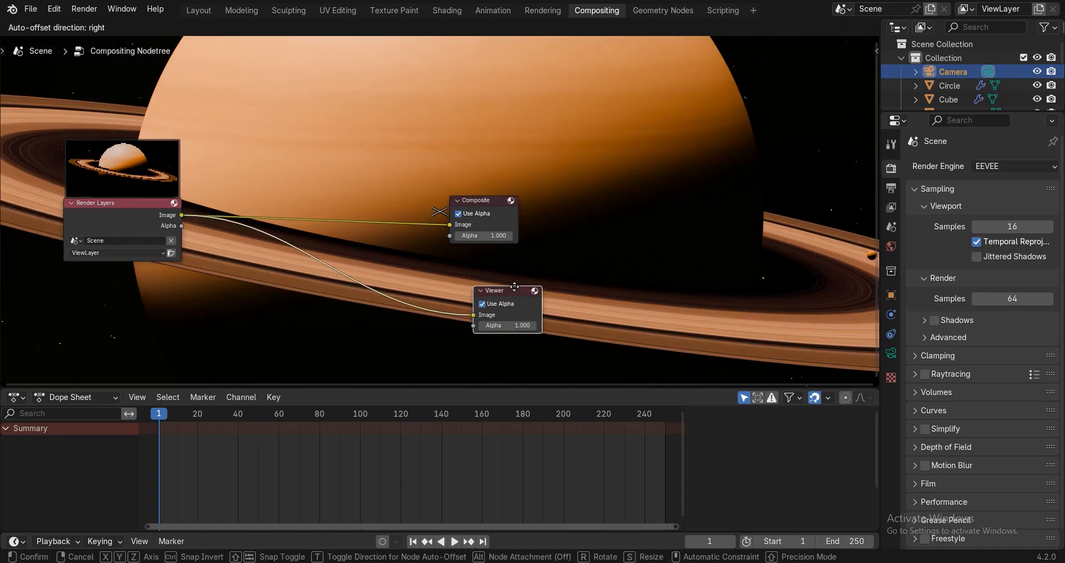
pyautogui.click(514, 287)
# Insert a Glare node on the link with 8 streaks, fade 0.783 and threshold 0.5.
pyautogui.scroll(-2, 489, 198)
pyautogui.hotkey('shift', 'a')
pyautogui.write('g')
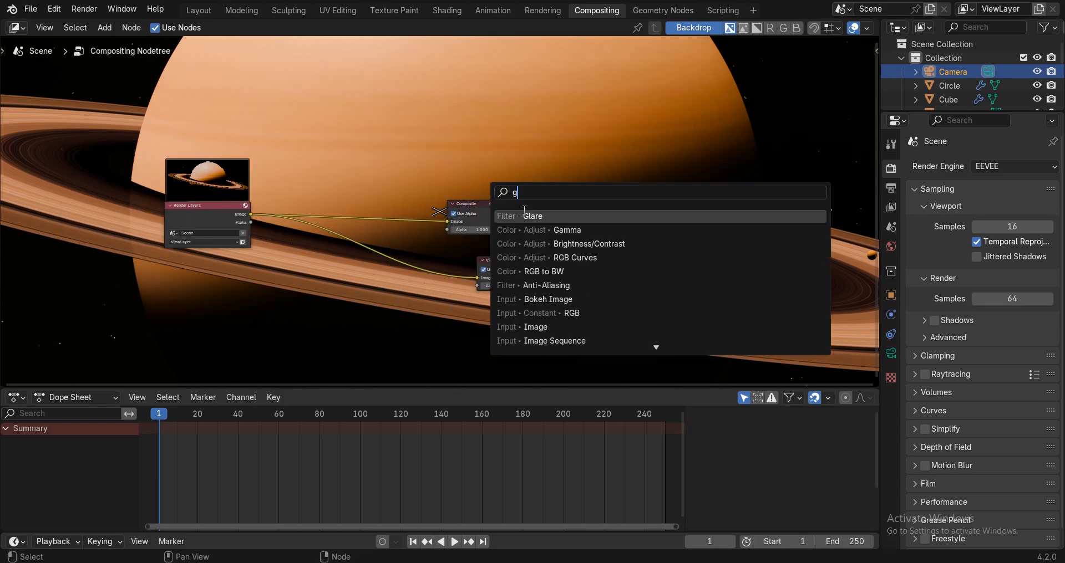
pyautogui.press('Return')
pyautogui.click(420, 230)
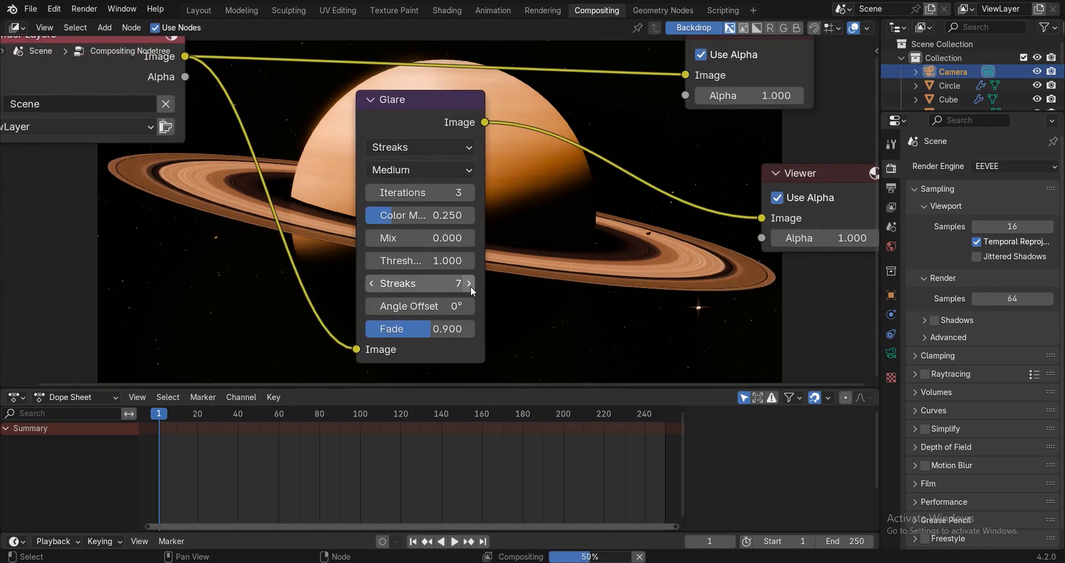
pyautogui.click(470, 286)
pyautogui.click(437, 329)
pyautogui.write('.8')
pyautogui.moveTo(438, 330); pyautogui.dragTo(433, 329)
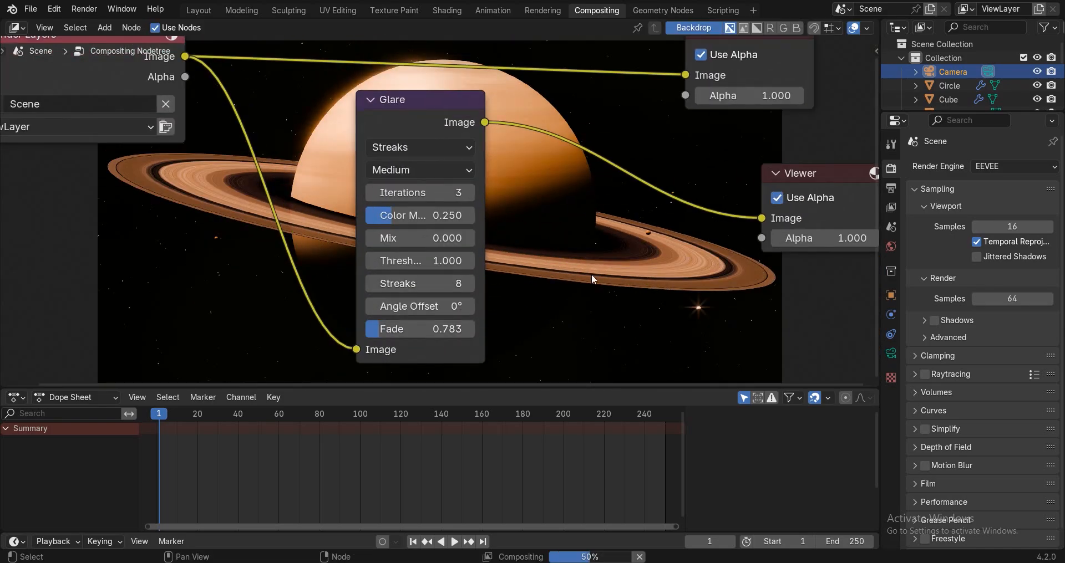
pyautogui.moveTo(435, 261); pyautogui.dragTo(412, 261)
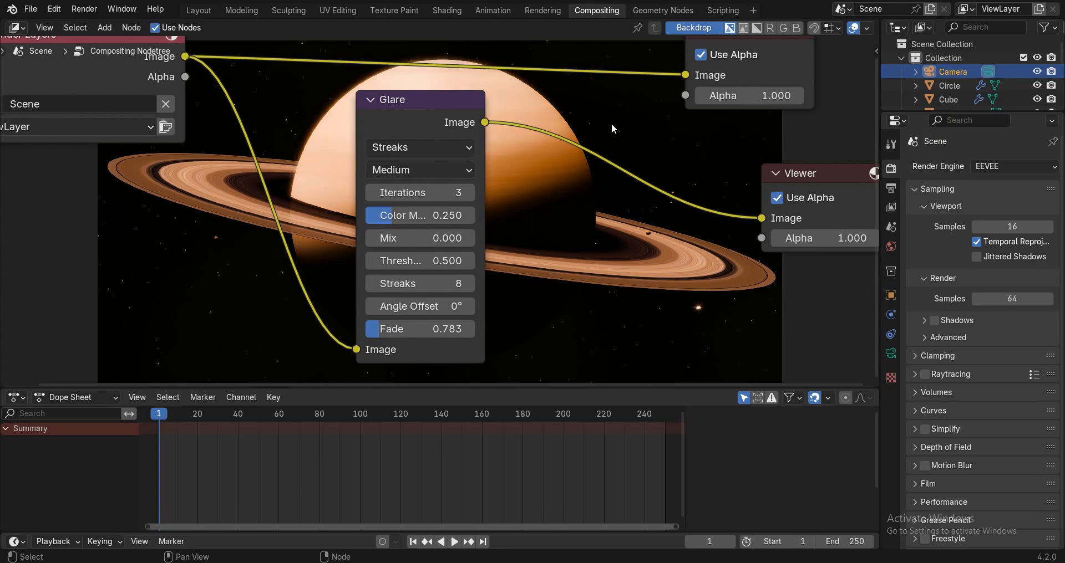
# Frame all nodes and search 'col' in the Add node search.
pyautogui.press('Home')
pyautogui.hotkey('shift', 'a')
pyautogui.write('c')
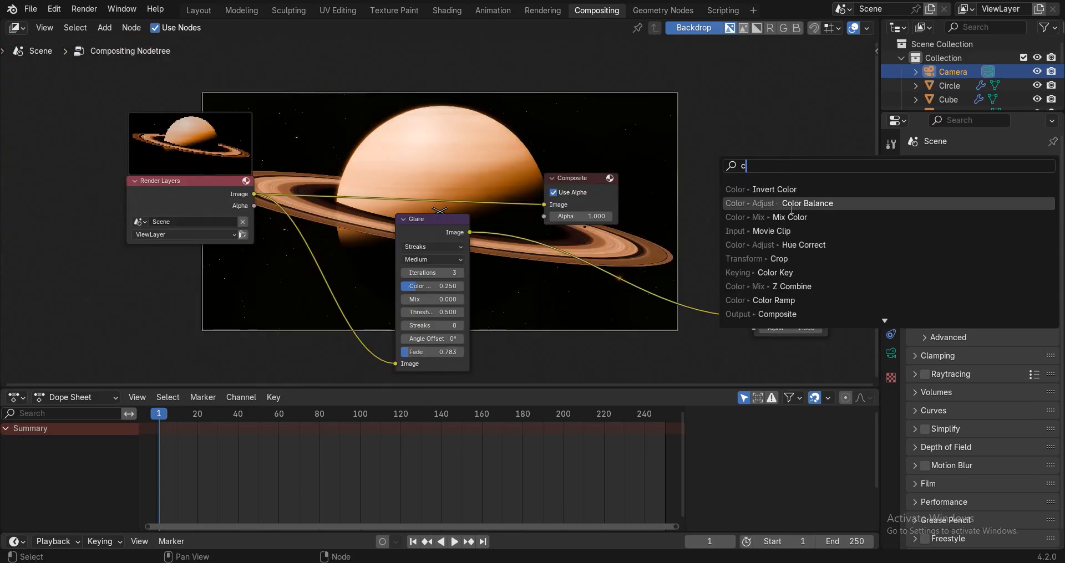
pyautogui.write('ol')
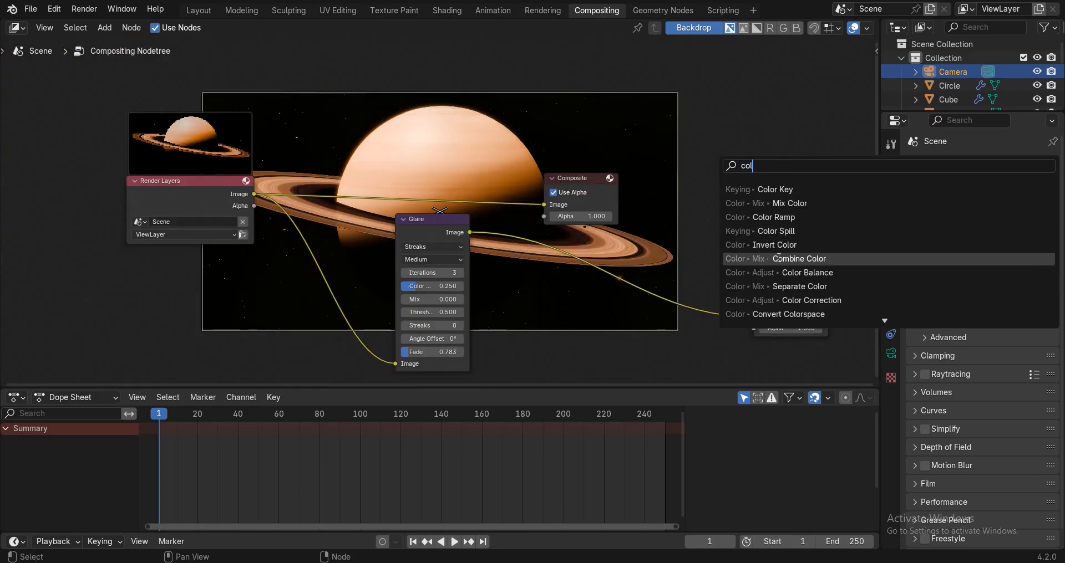
# Insert a Color Balance node between Glare and Viewer and tint its gain light blue.
pyautogui.click(778, 275)
pyautogui.click(493, 244)
pyautogui.scroll(4, 318, 178)
pyautogui.moveTo(685, 310); pyautogui.dragTo(415, 199, button='middle')
pyautogui.scroll(5, 368, 216)
pyautogui.moveTo(402, 194); pyautogui.dragTo(392, 213)
pyautogui.moveTo(456, 120); pyautogui.dragTo(394, 234, button='middle')
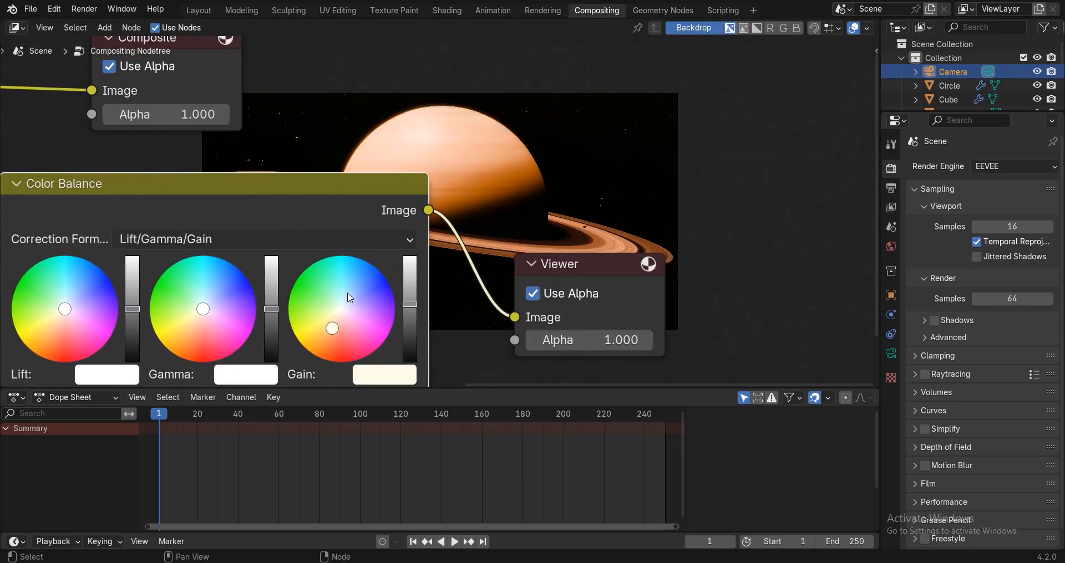
pyautogui.click(349, 288)
# Tint the Color Balance gamma light blue for a cooler look.
pyautogui.scroll(-3, 450, 203)
pyautogui.moveTo(451, 203); pyautogui.dragTo(354, 263, button='middle')
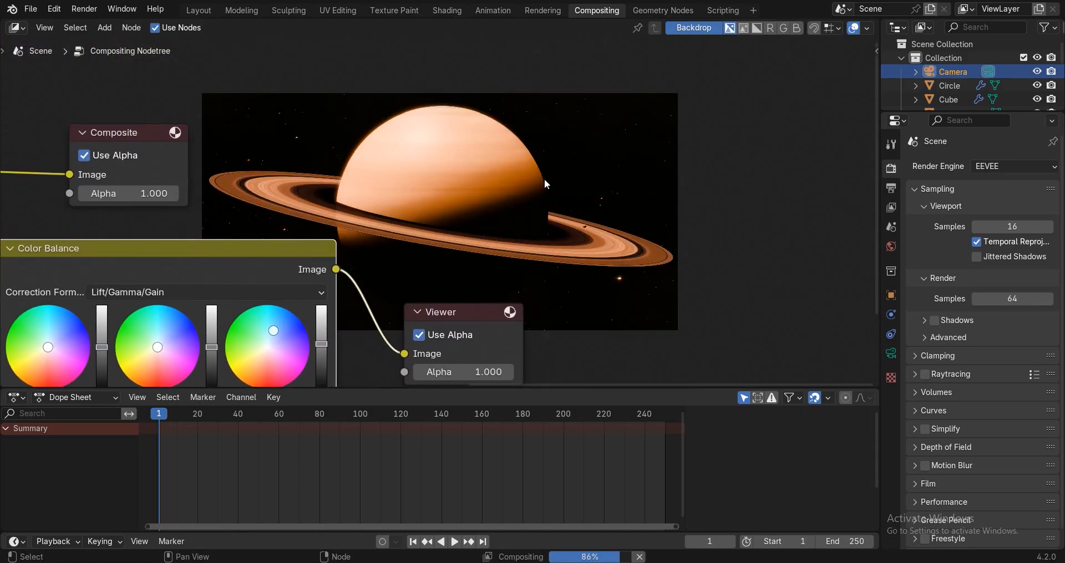
pyautogui.scroll(-4, 544, 178)
pyautogui.moveTo(424, 162); pyautogui.dragTo(404, 194, button='middle')
pyautogui.click(310, 327)
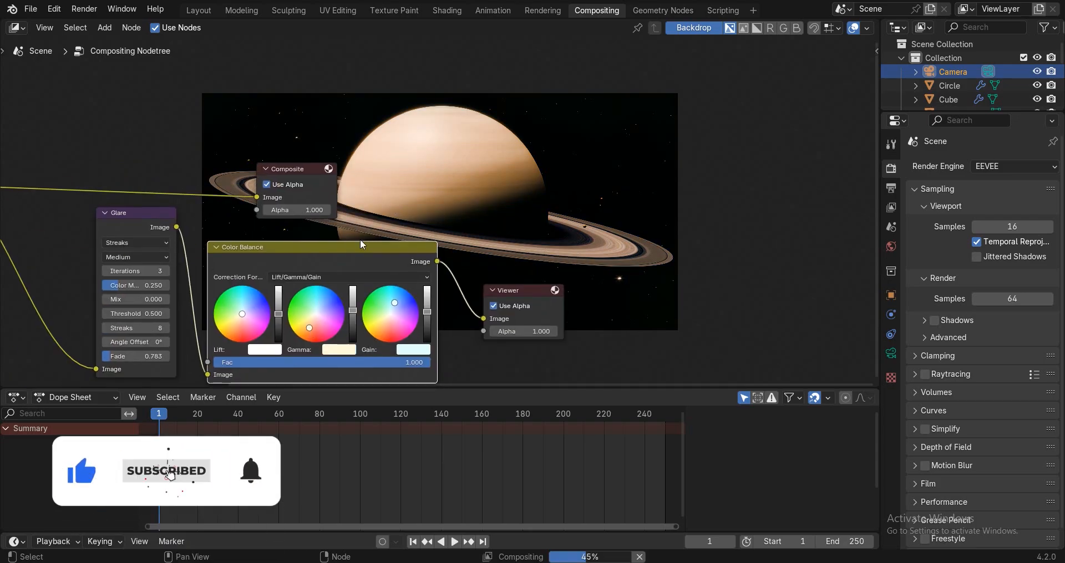
pyautogui.click(362, 237)
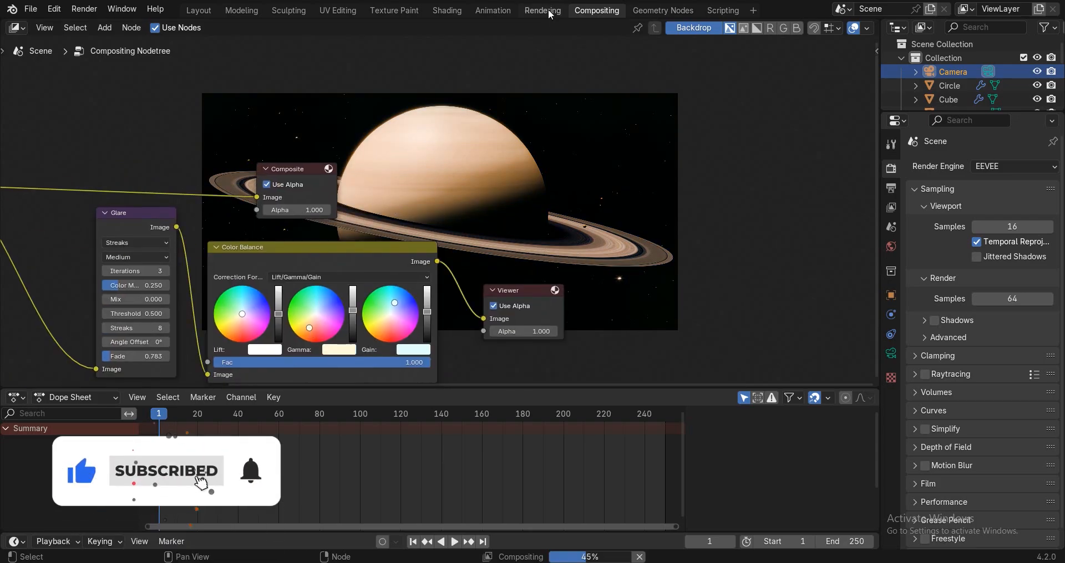
pyautogui.click(316, 304)
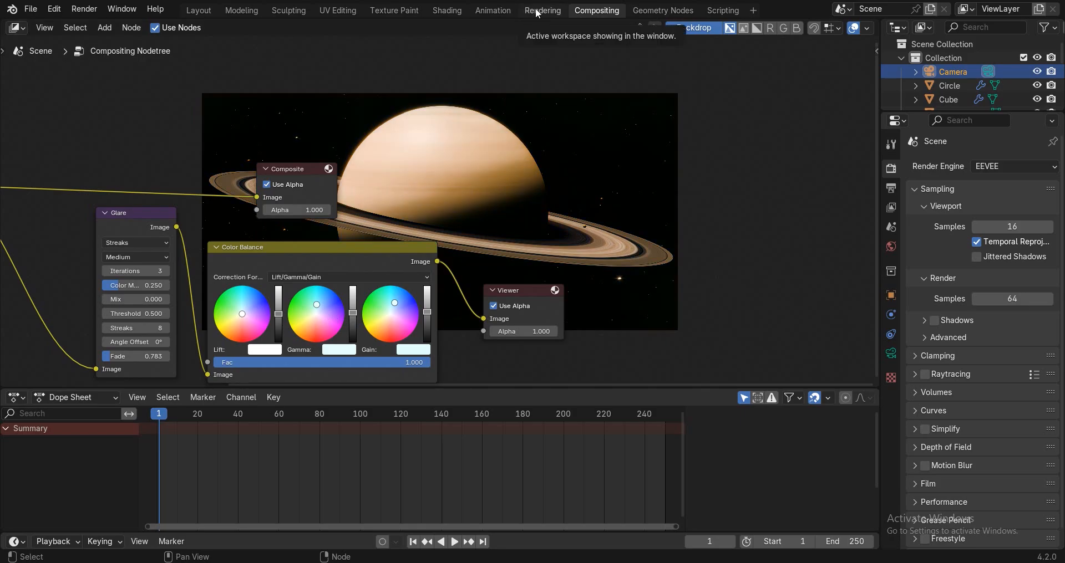
pyautogui.click(537, 13)
# Display the Viewer Node composite in the Rendering workspace's image editor.
pyautogui.click(377, 28)
pyautogui.click(392, 87)
pyautogui.scroll(2, 382, 189)
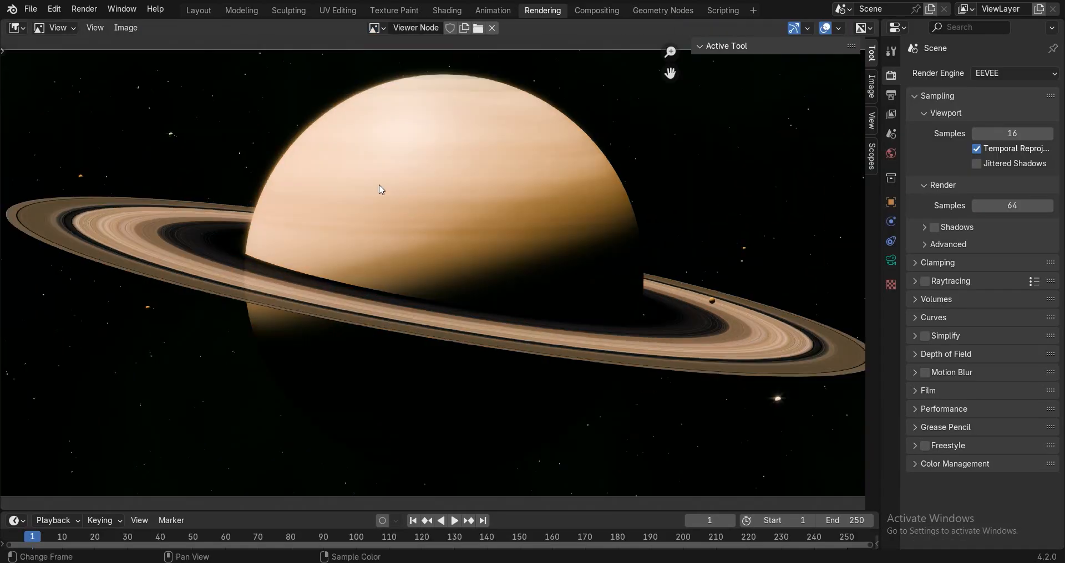
pyautogui.scroll(-5, 333, 221)
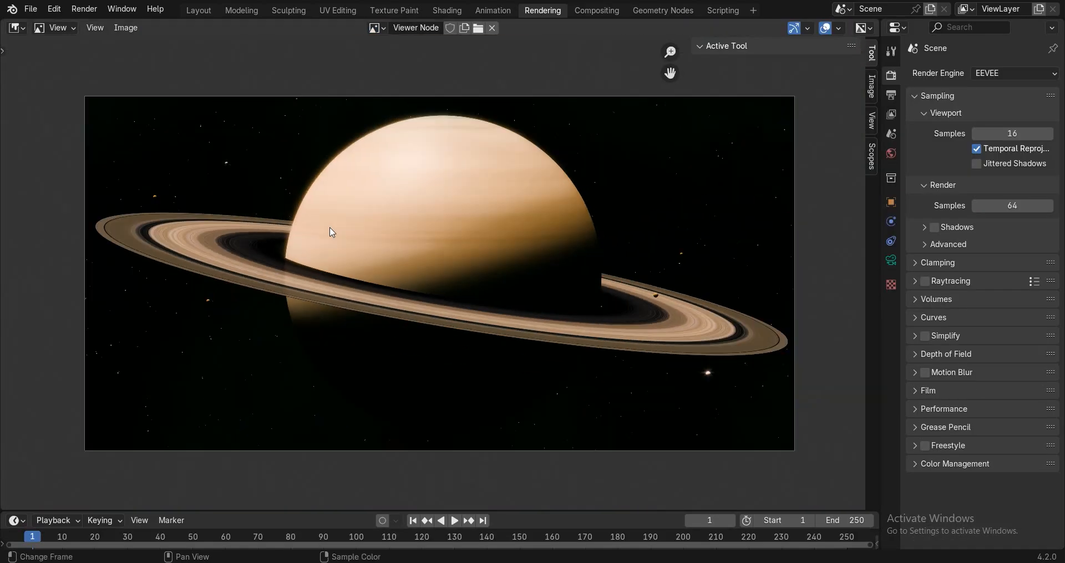
# Zoom and pan across the composited Saturn image to inspect the rings, then recentre it.
pyautogui.scroll(2, 643, 246)
pyautogui.scroll(2, 620, 247)
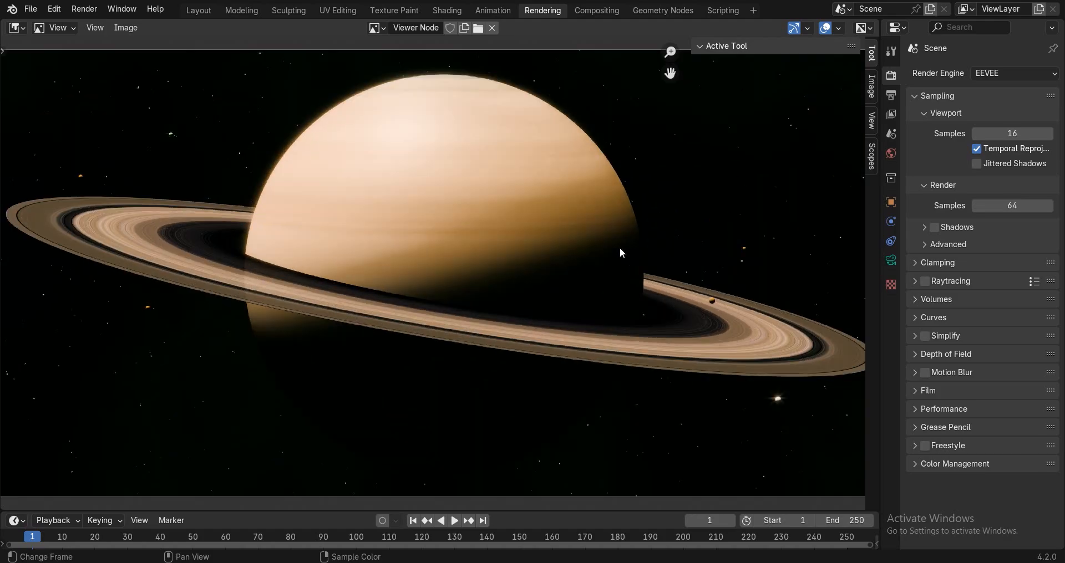
pyautogui.scroll(-1, 620, 247)
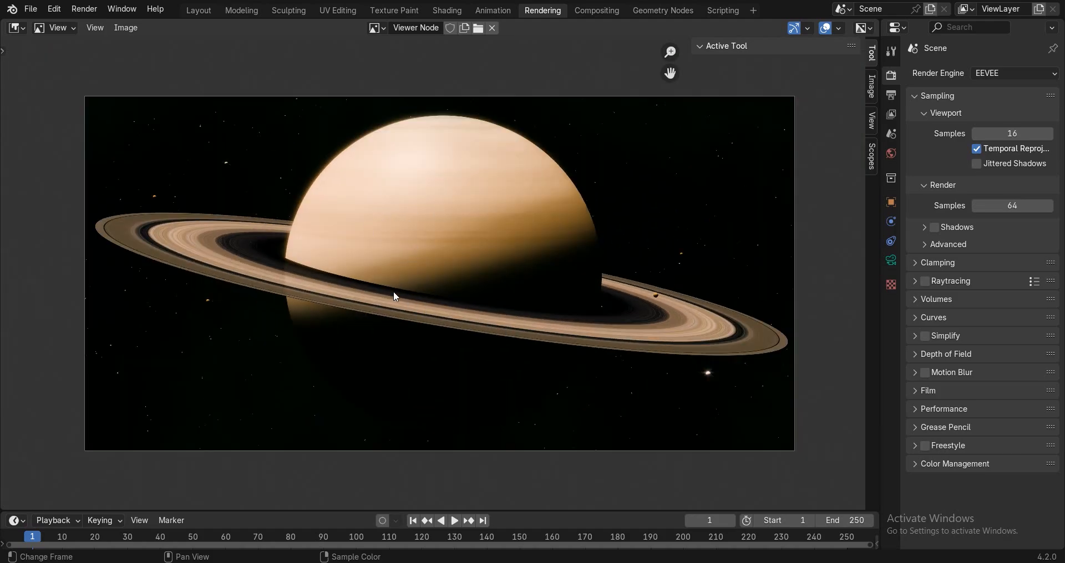
pyautogui.scroll(2, 334, 291)
pyautogui.scroll(-1, 464, 250)
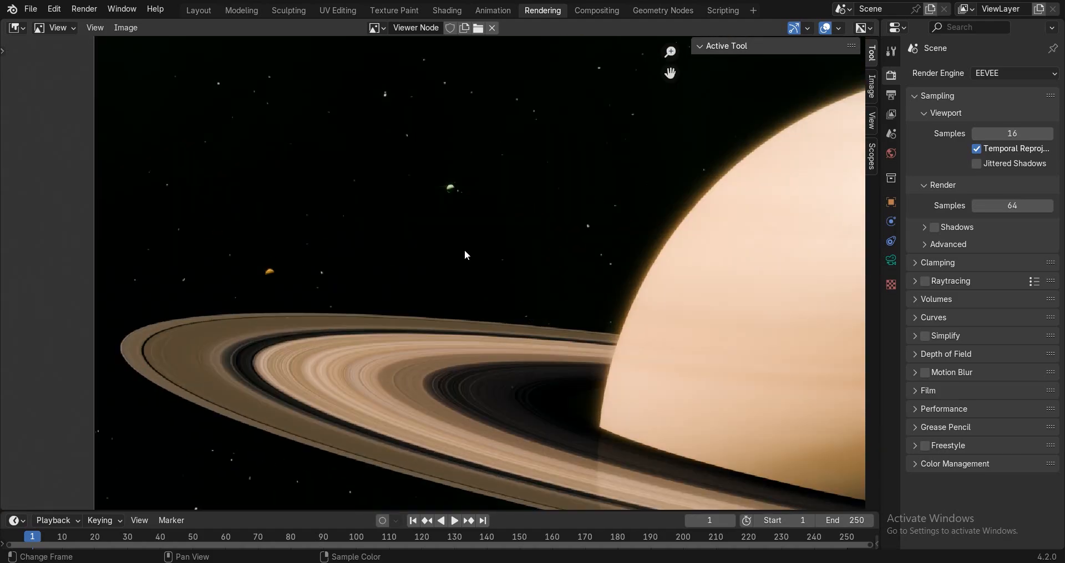
pyautogui.scroll(-1, 640, 340)
pyautogui.moveTo(639, 339); pyautogui.dragTo(499, 331, button='middle')
pyautogui.scroll(4, 478, 312)
pyautogui.scroll(-3, 478, 311)
pyautogui.moveTo(771, 309); pyautogui.dragTo(562, 238, button='middle')
pyautogui.scroll(-4, 562, 239)
pyautogui.moveTo(610, 268); pyautogui.dragTo(672, 276, button='middle')
pyautogui.scroll(1, 563, 248)
pyautogui.moveTo(549, 273); pyautogui.dragTo(576, 277, button='middle')
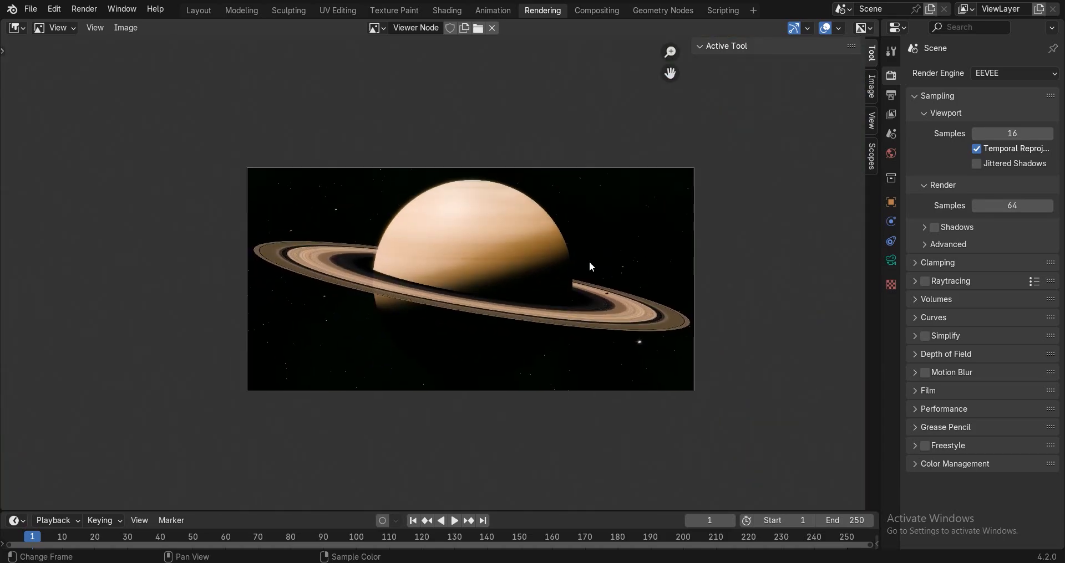
pyautogui.scroll(2, 590, 263)
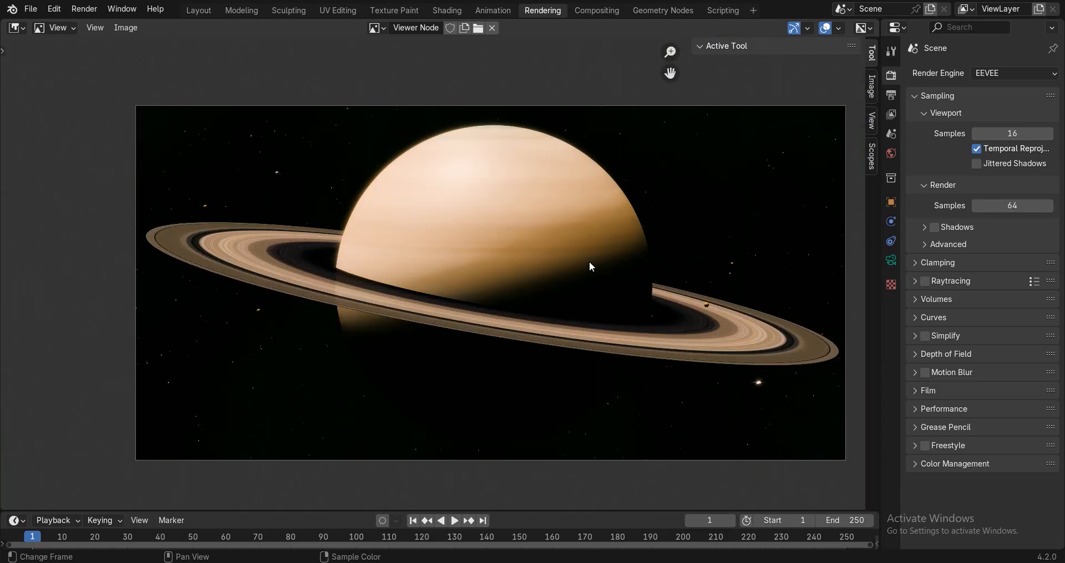